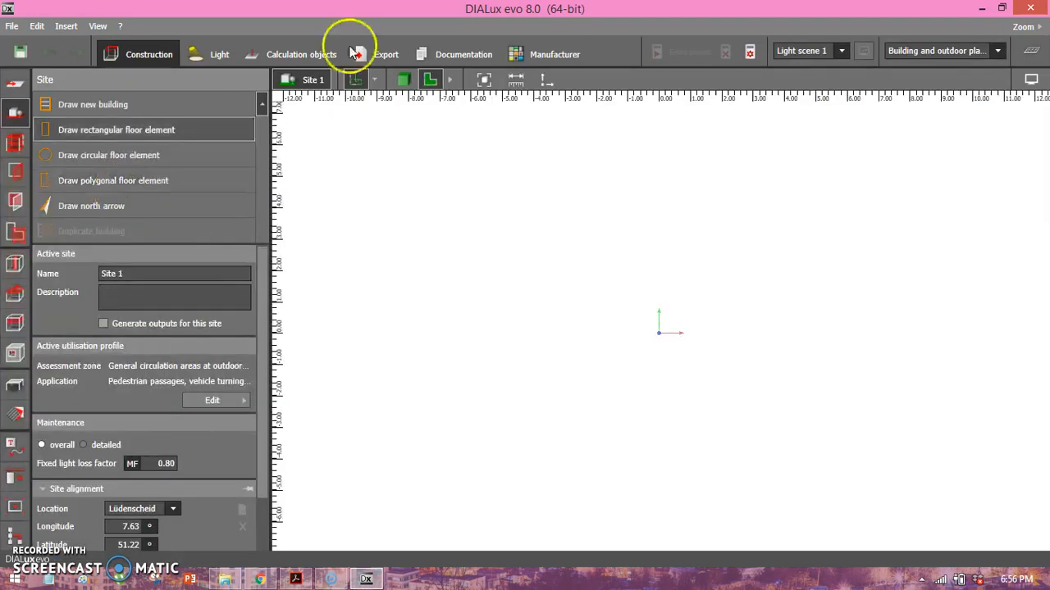
Load the Sample Floor Plan file from the desktop into the site as a plan and show the program full screen.
{"action": "left_click_drag", "start_coordinate": [426, 8], "coordinate": [574, 138]}
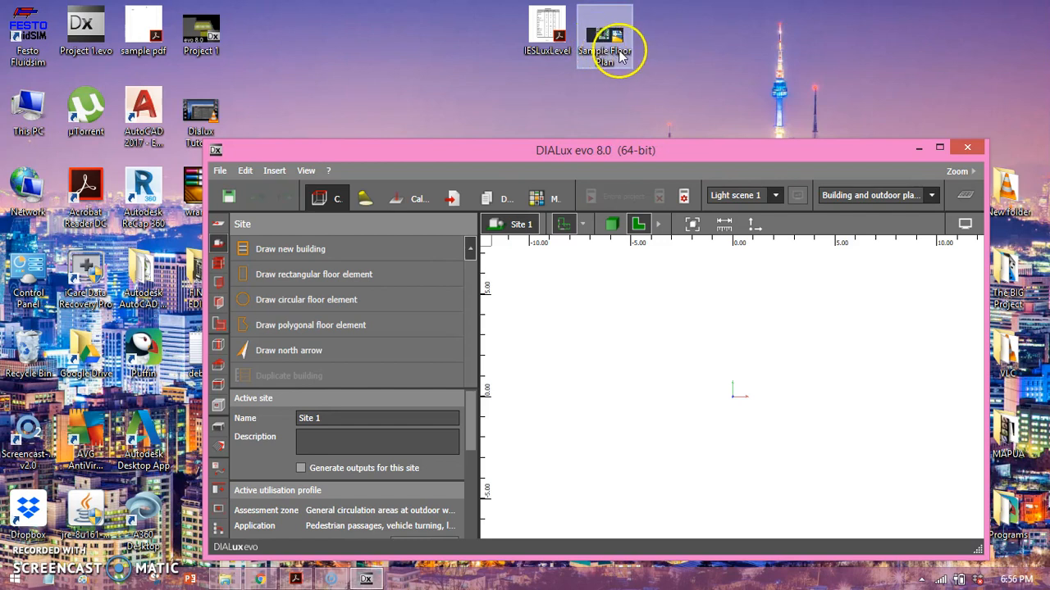
{"action": "left_click_drag", "start_coordinate": [611, 49], "coordinate": [748, 181]}
{"action": "left_click_drag", "start_coordinate": [699, 373], "coordinate": [750, 155]}
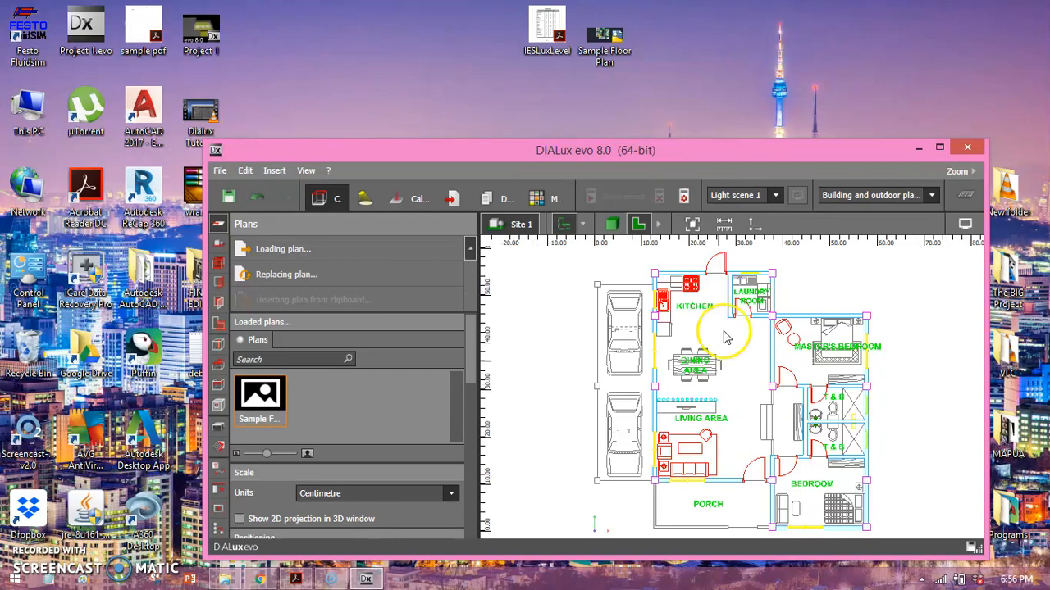
{"action": "double_click", "coordinate": [718, 164]}
{"action": "right_click_drag", "start_coordinate": [696, 204], "coordinate": [621, 209]}
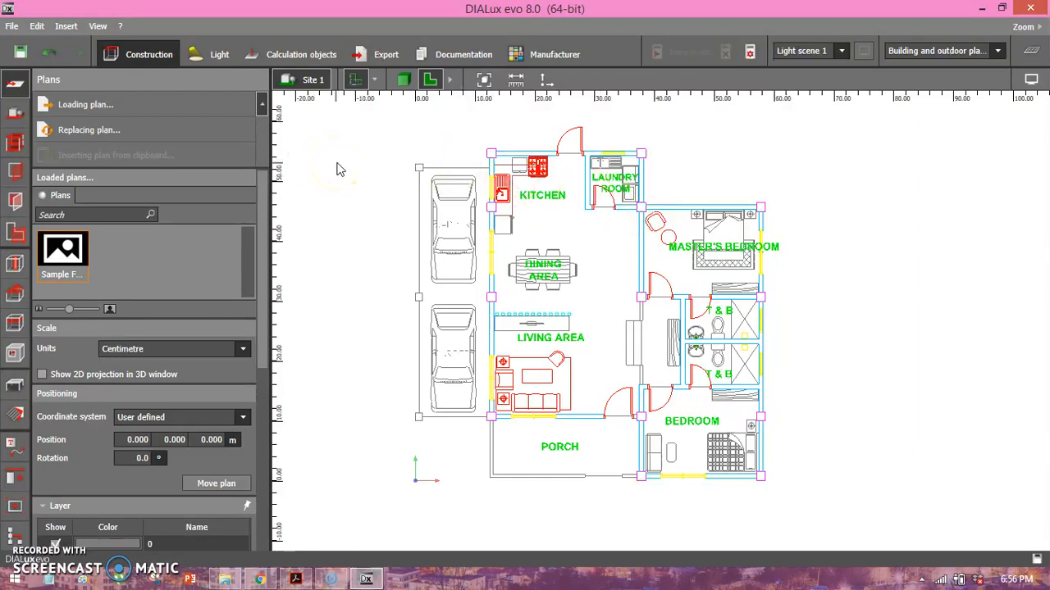
{"action": "middle_click_drag", "start_coordinate": [350, 164], "coordinate": [362, 168]}
{"action": "middle_click_drag", "start_coordinate": [474, 210], "coordinate": [448, 207]}
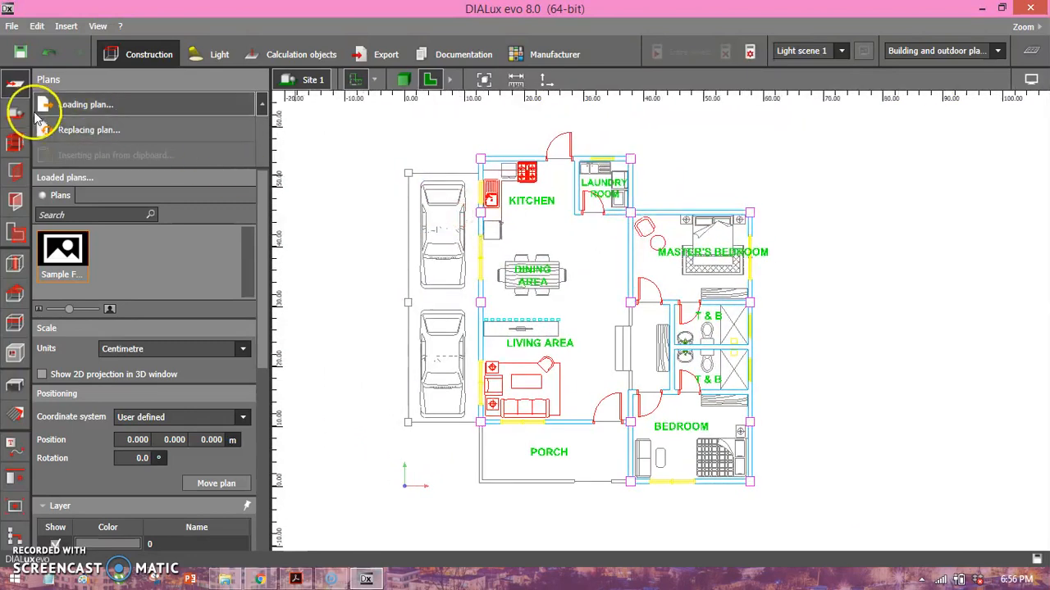
Start a new building contour at the carport's upper-left column and trace its outer edge about 20.4 m down to the middle column.
{"action": "left_click", "coordinate": [12, 121]}
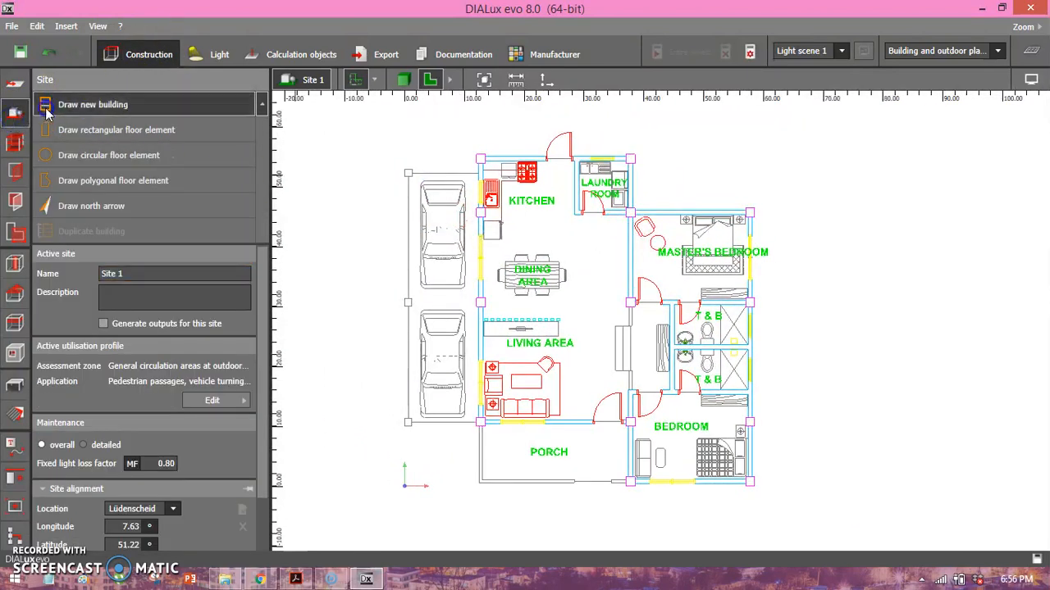
{"action": "left_click", "coordinate": [74, 104]}
{"action": "left_click", "coordinate": [404, 169]}
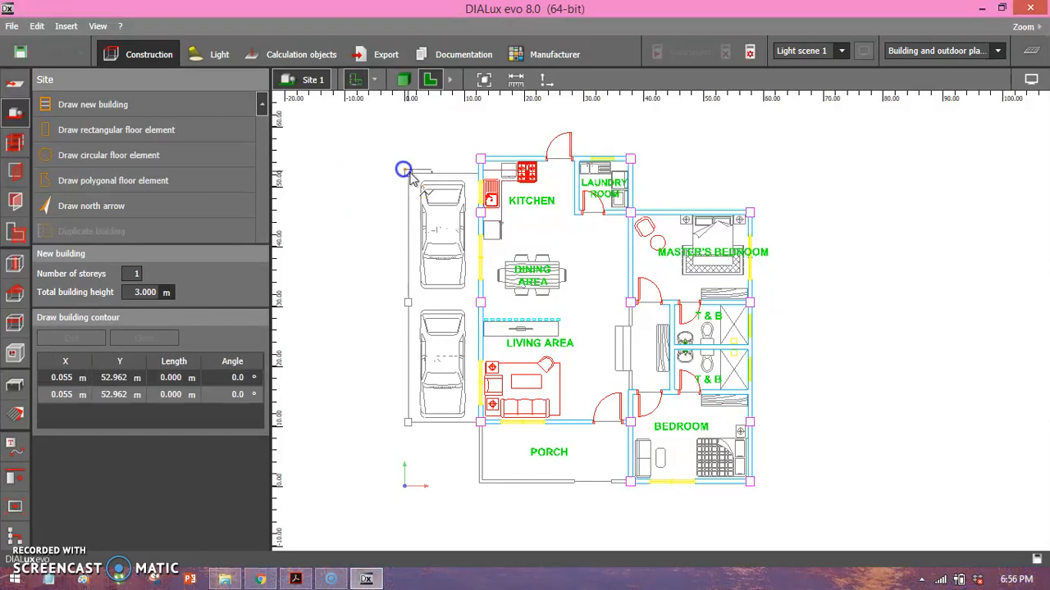
{"action": "left_click", "coordinate": [407, 176]}
{"action": "left_click", "coordinate": [411, 181]}
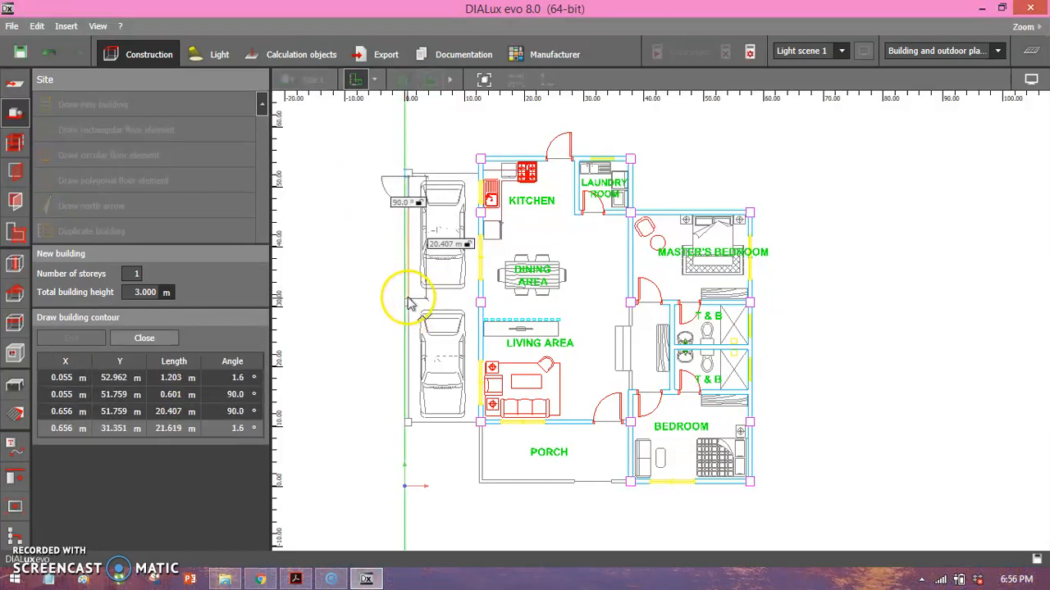
{"action": "left_click", "coordinate": [410, 303]}
Trace the building contour around the middle column on the carport's outer edge.
{"action": "scroll", "coordinate": [410, 304], "scroll_direction": "up", "scroll_amount": 3}
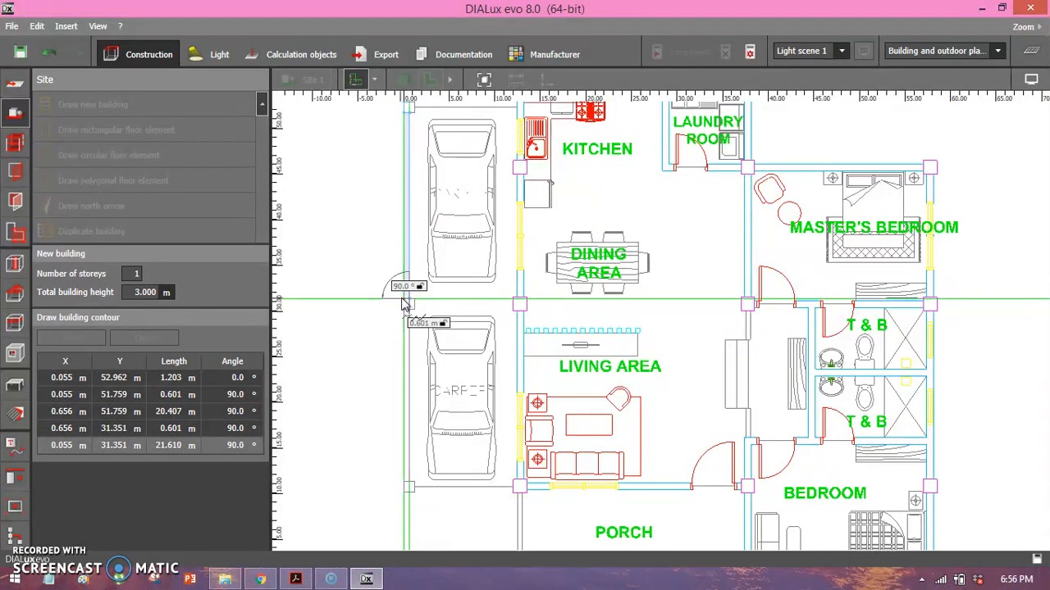
{"action": "left_click", "coordinate": [402, 301]}
{"action": "left_click", "coordinate": [402, 311]}
{"action": "left_click", "coordinate": [409, 310]}
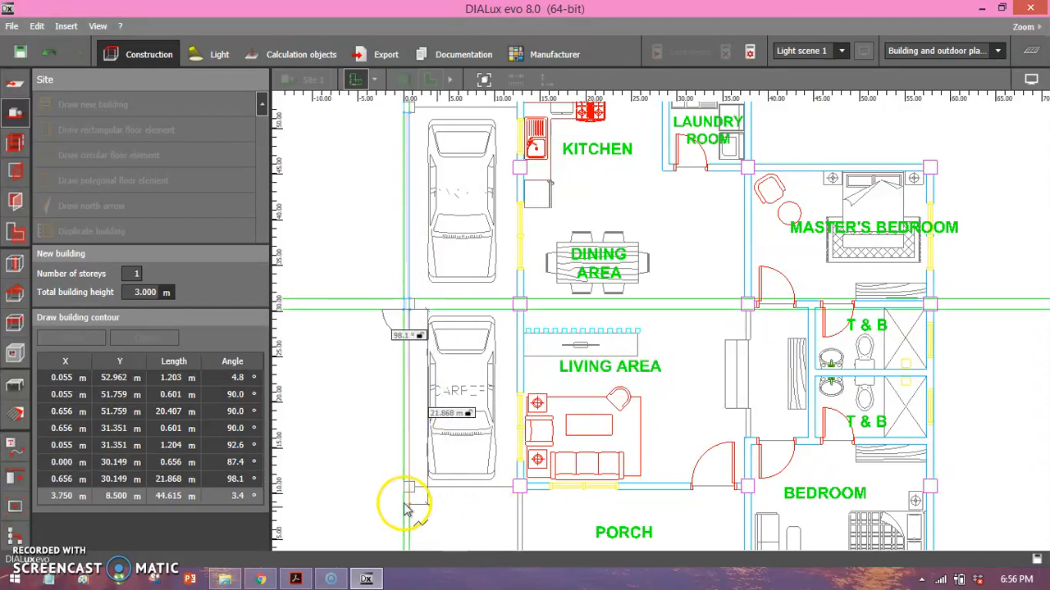
Continue the contour about 18.8 m down the carport's outer edge and around its lower-left column.
{"action": "left_click", "coordinate": [408, 480]}
{"action": "left_click", "coordinate": [400, 479]}
{"action": "left_click", "coordinate": [403, 485]}
{"action": "left_click", "coordinate": [408, 490]}
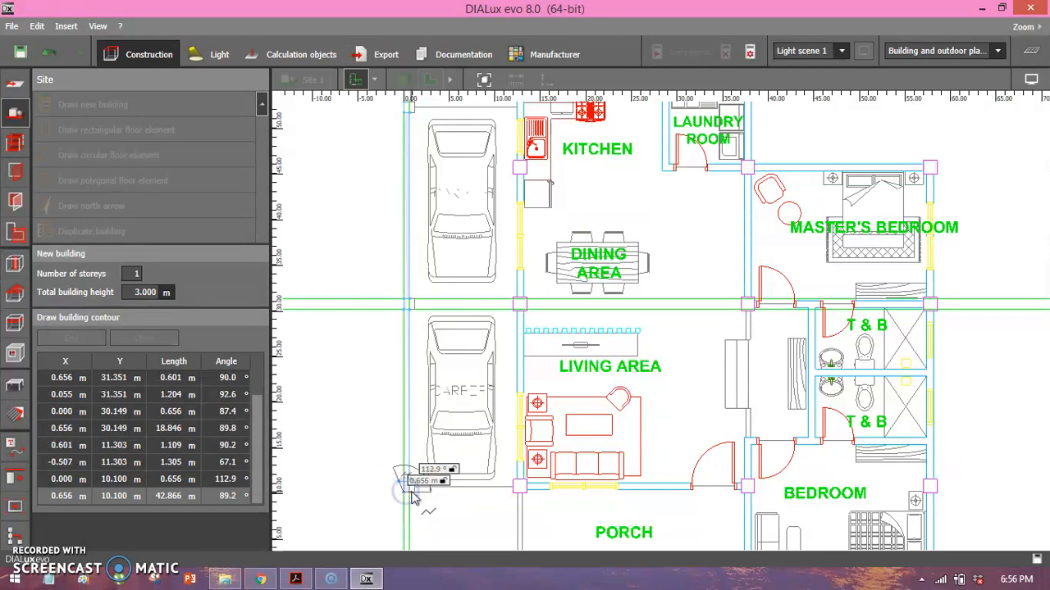
{"action": "left_click", "coordinate": [414, 493]}
{"action": "left_click", "coordinate": [415, 491]}
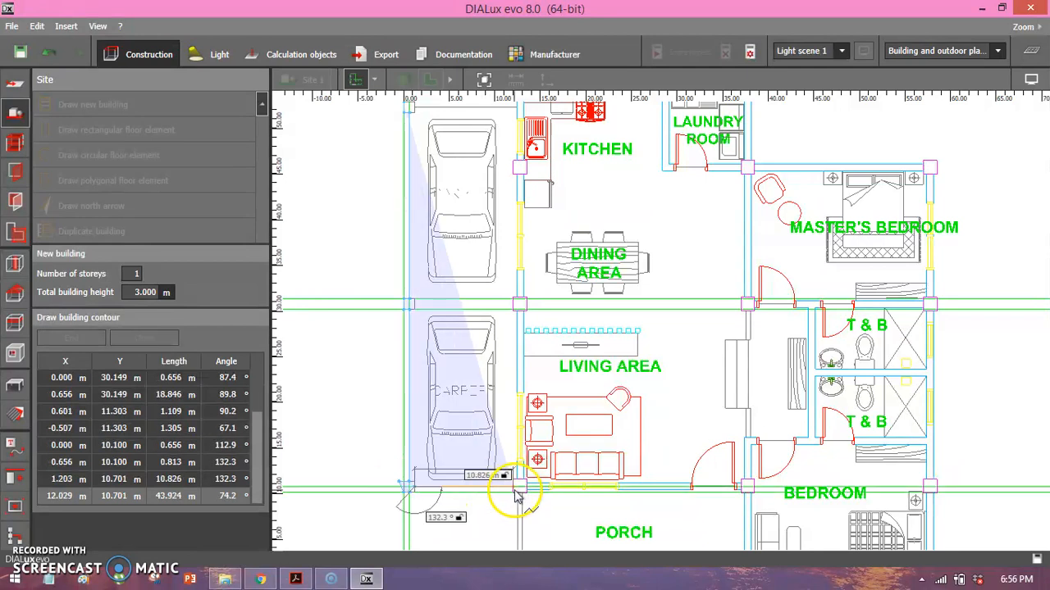
Trace the contour about 10.8 m along the carport's lower edge to the living area column and 9.5 m down the porch's left side.
{"action": "left_click", "coordinate": [512, 492]}
{"action": "scroll", "coordinate": [429, 455], "scroll_direction": "up", "scroll_amount": 2}
{"action": "left_click", "coordinate": [426, 463]}
{"action": "left_click", "coordinate": [429, 462]}
{"action": "middle_click_drag", "start_coordinate": [429, 461], "coordinate": [383, 303]}
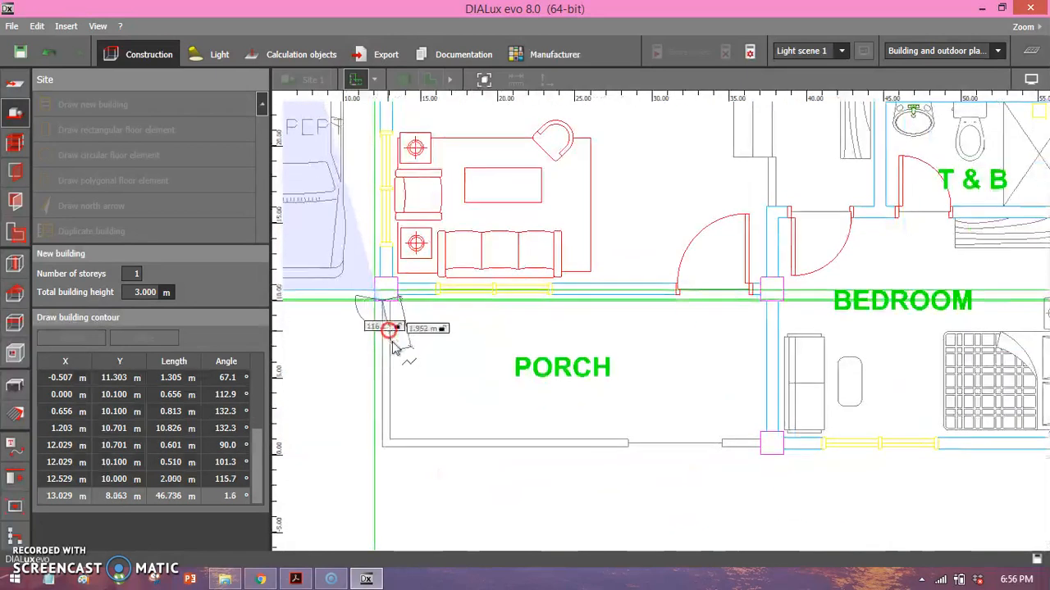
{"action": "left_click", "coordinate": [380, 450]}
Trace the contour 24.5 m along the porch's front edge and around the column between porch and bedroom.
{"action": "left_click", "coordinate": [761, 448]}
{"action": "left_click", "coordinate": [762, 455]}
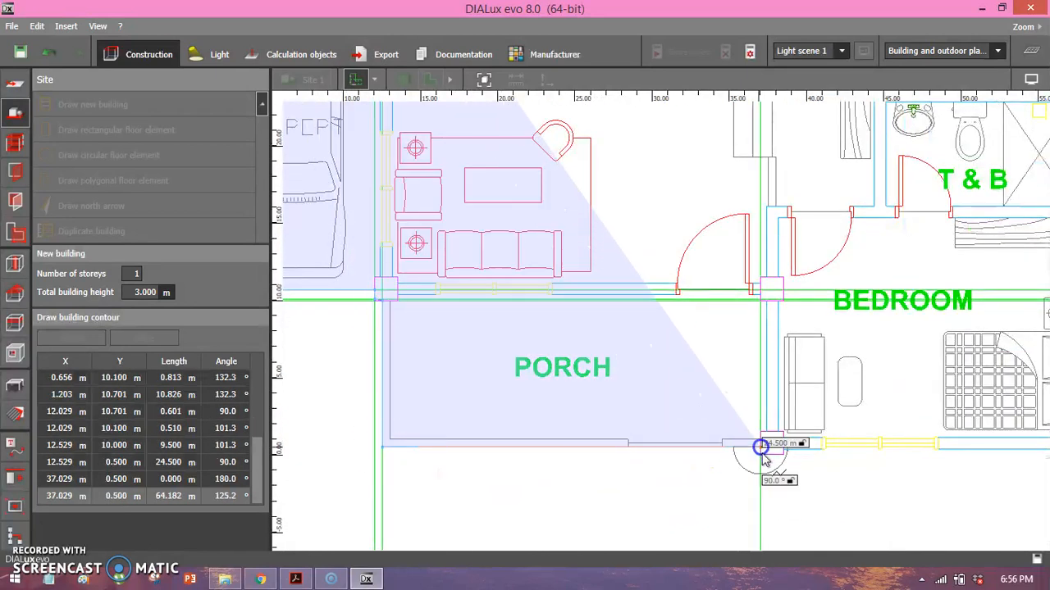
{"action": "left_click", "coordinate": [786, 458]}
{"action": "left_click", "coordinate": [789, 452]}
Continue the contour 18.5 m along the bedroom's lower wall and around its lower-right corner column.
{"action": "middle_click_drag", "start_coordinate": [806, 437], "coordinate": [246, 412]}
{"action": "left_click", "coordinate": [472, 424]}
{"action": "left_click", "coordinate": [471, 431]}
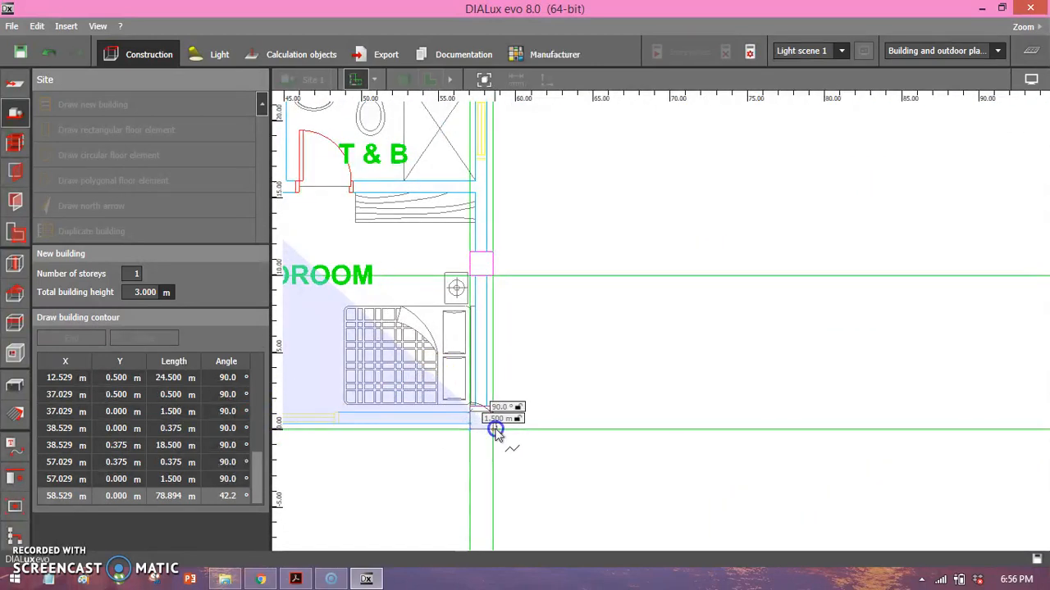
{"action": "left_click", "coordinate": [495, 430]}
{"action": "left_click", "coordinate": [500, 400]}
{"action": "left_click", "coordinate": [493, 400]}
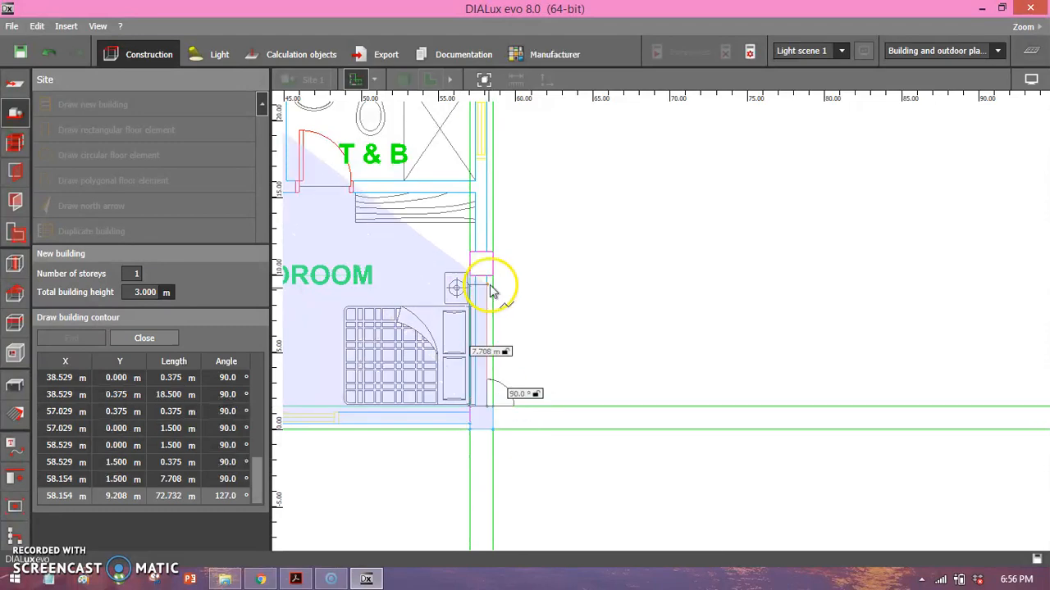
Trace the contour 8.5 m up the bedroom's right wall and around the next column.
{"action": "left_click", "coordinate": [492, 276]}
{"action": "left_click", "coordinate": [495, 277]}
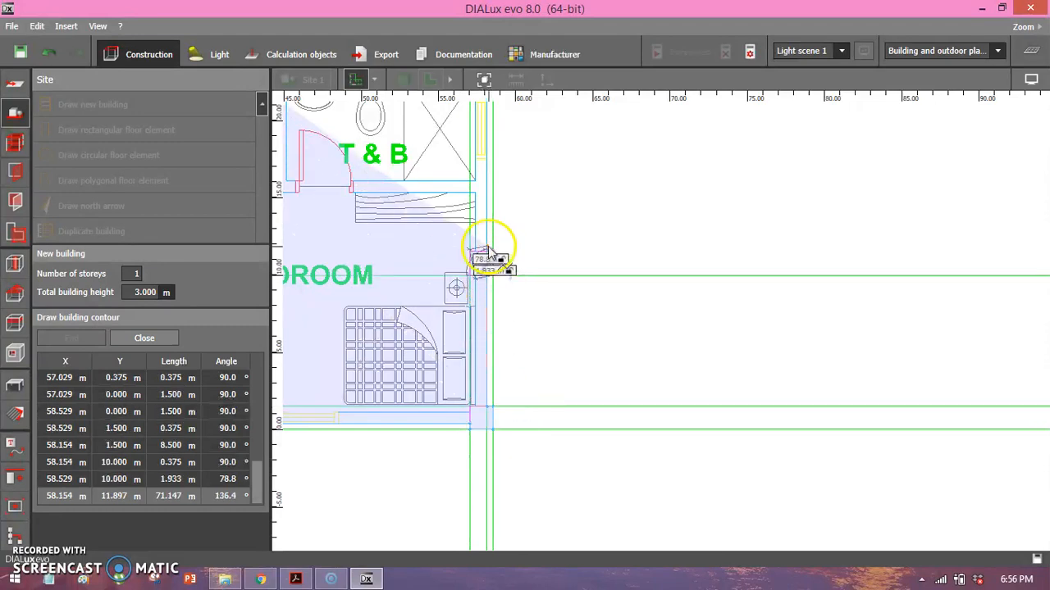
{"action": "left_click", "coordinate": [493, 255]}
{"action": "left_click", "coordinate": [489, 254]}
Trace the contour 18.5 m up past both T & B rooms and around the column below the master's bedroom.
{"action": "middle_click_drag", "start_coordinate": [523, 219], "coordinate": [573, 392]}
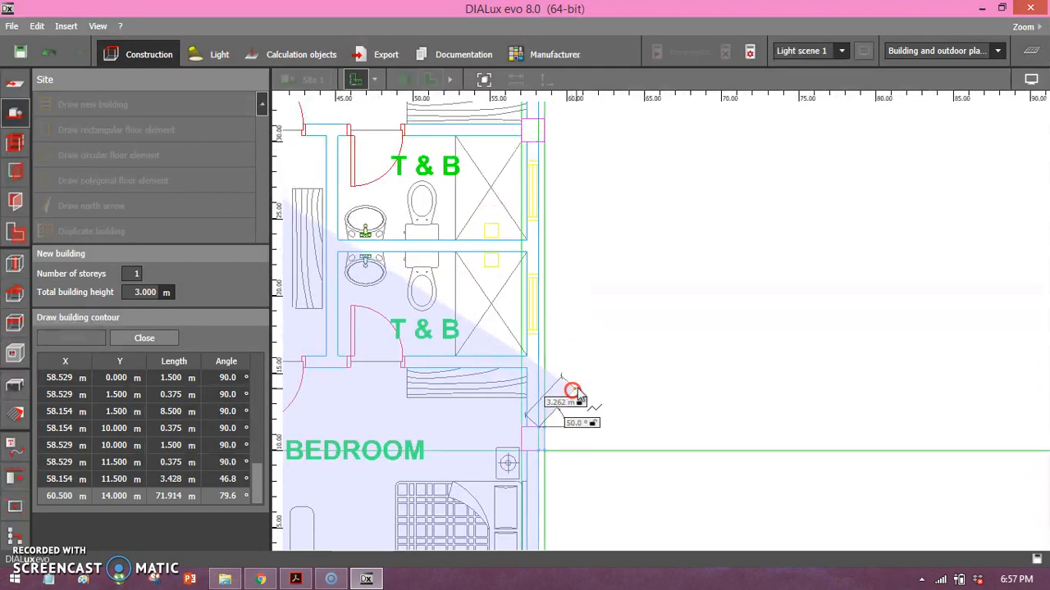
{"action": "scroll", "coordinate": [575, 389], "scroll_direction": "down", "scroll_amount": 2}
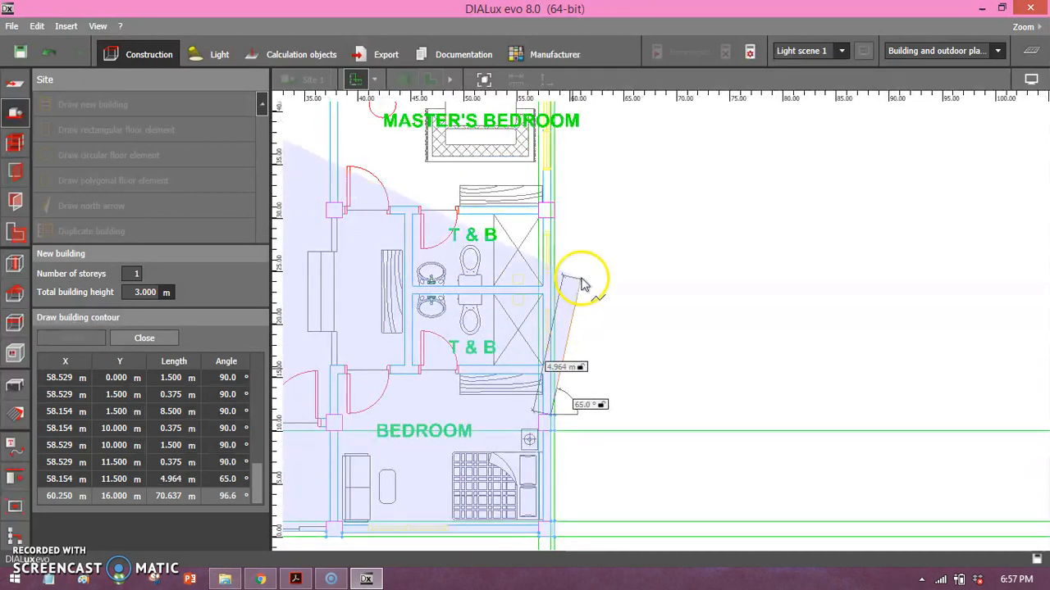
{"action": "left_click", "coordinate": [554, 215]}
{"action": "left_click", "coordinate": [555, 213]}
{"action": "left_click", "coordinate": [555, 200]}
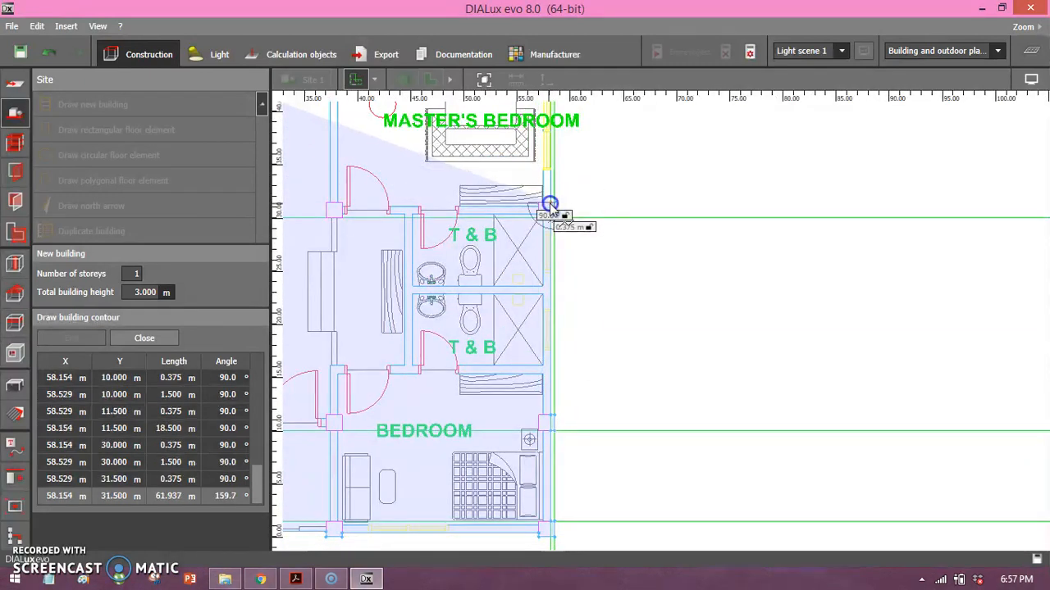
{"action": "left_click", "coordinate": [550, 205]}
Trace the contour 13.5 m up the master's bedroom's right wall and around its upper-right corner column.
{"action": "middle_click_drag", "start_coordinate": [579, 188], "coordinate": [604, 377]}
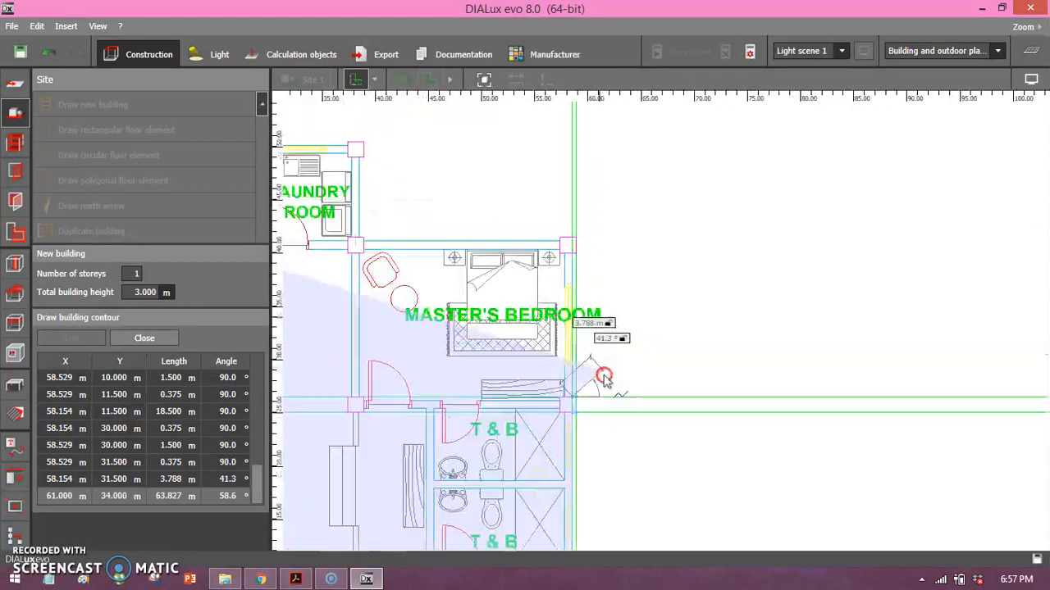
{"action": "left_click", "coordinate": [580, 323]}
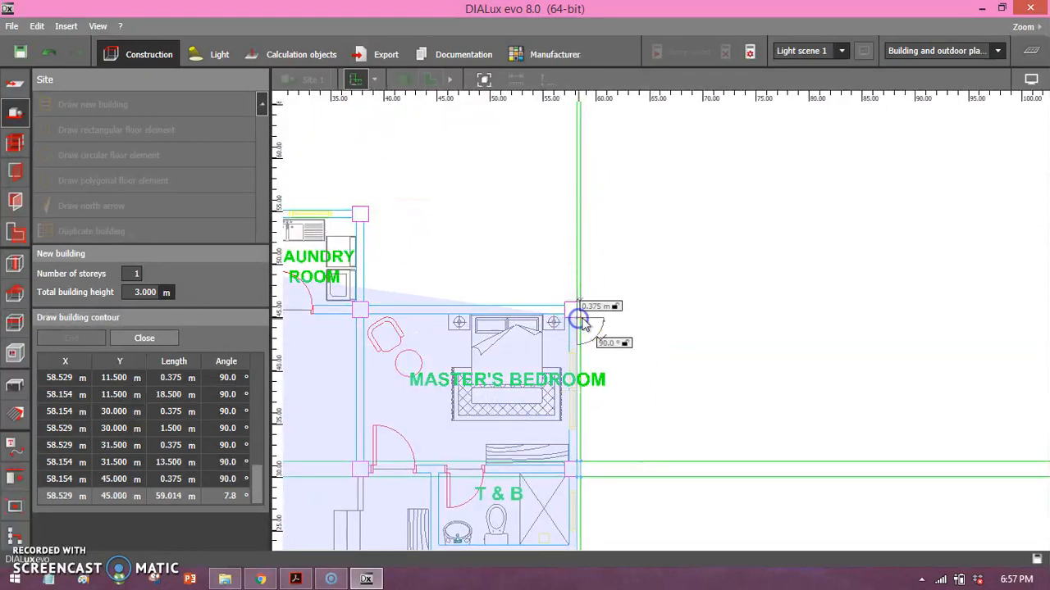
{"action": "left_click", "coordinate": [584, 320]}
{"action": "left_click", "coordinate": [579, 304]}
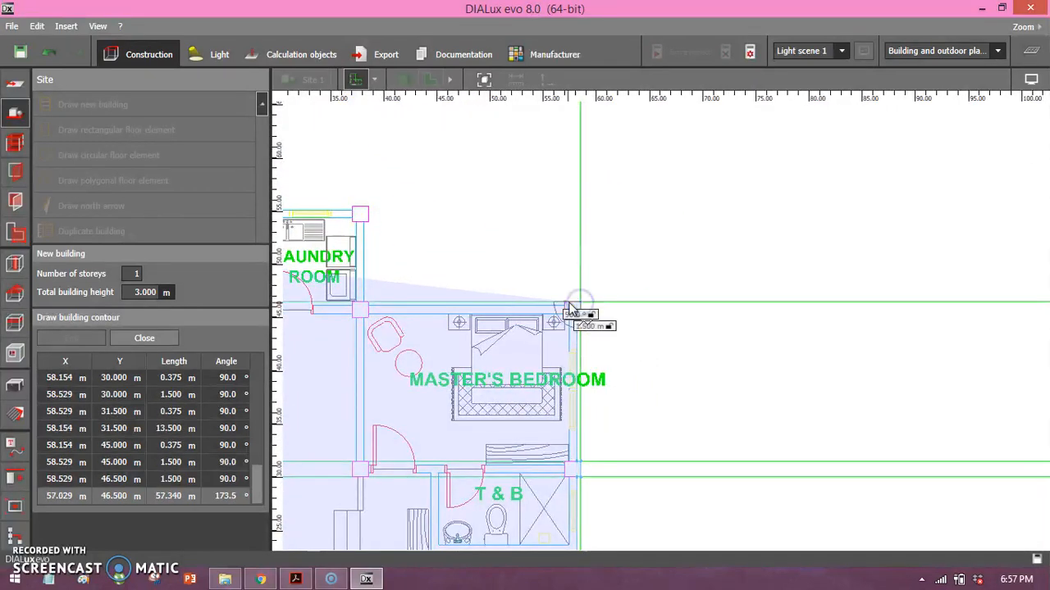
{"action": "left_click", "coordinate": [564, 309]}
{"action": "left_click", "coordinate": [565, 314]}
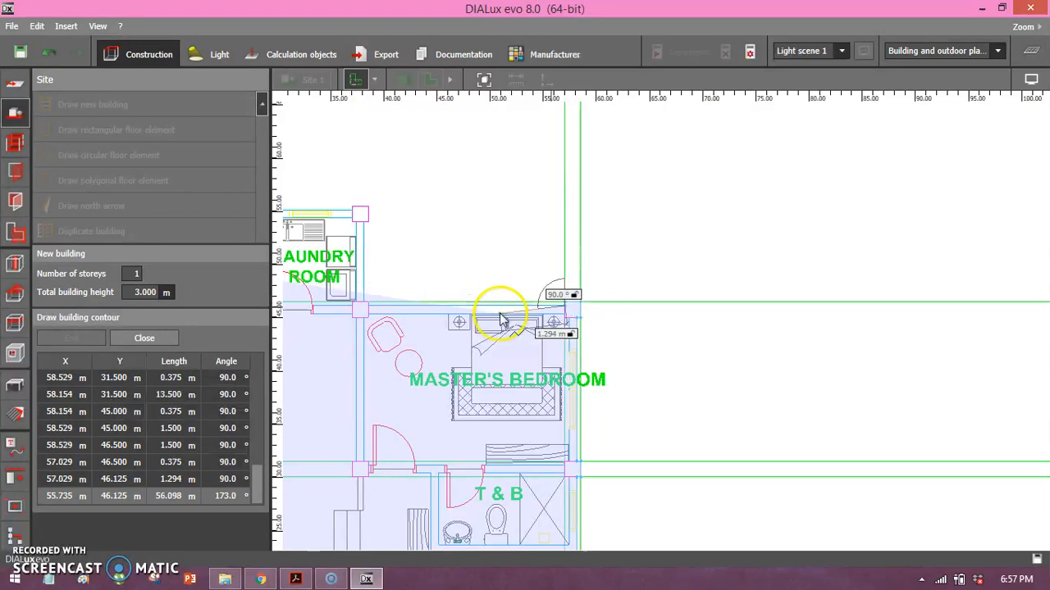
Trace the contour 18.5 m along the master's bedroom's upper wall and around the column below the laundry room.
{"action": "left_click", "coordinate": [369, 309]}
{"action": "left_click", "coordinate": [368, 306]}
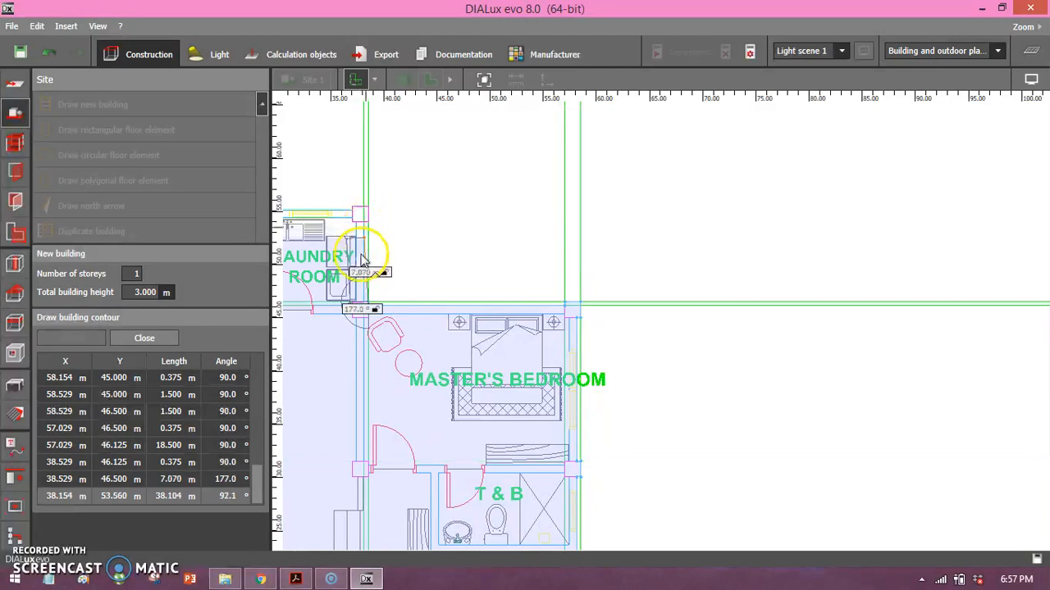
{"action": "scroll", "coordinate": [367, 278], "scroll_direction": "up", "scroll_amount": 4}
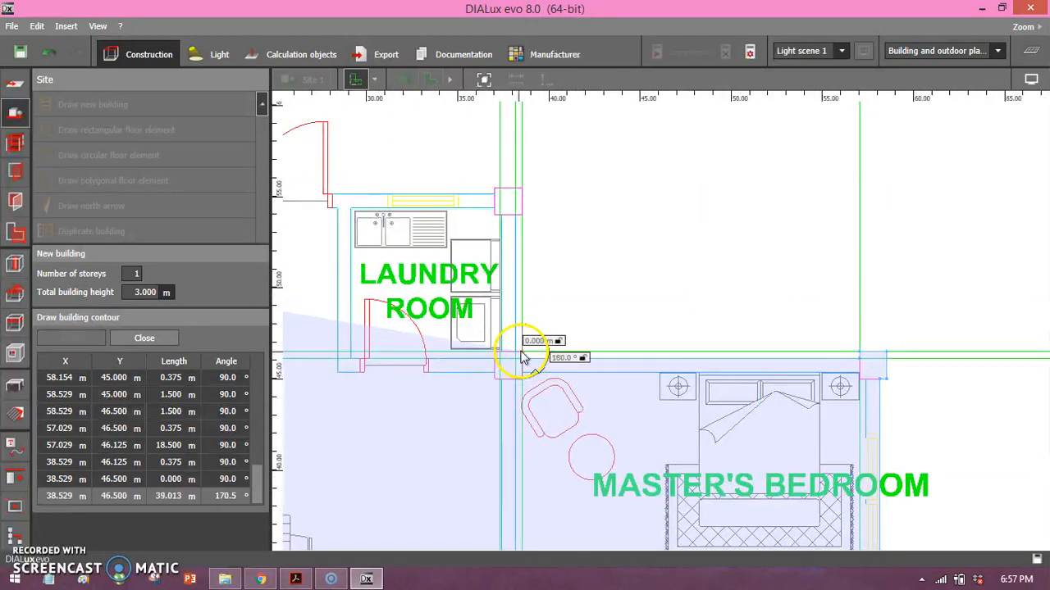
{"action": "left_click", "coordinate": [515, 355]}
Trace the contour 7.5 m up the laundry room's right wall and around its upper-right corner column.
{"action": "left_click", "coordinate": [511, 217]}
{"action": "left_click", "coordinate": [519, 215]}
{"action": "left_click", "coordinate": [520, 189]}
{"action": "left_click", "coordinate": [494, 190]}
{"action": "left_click", "coordinate": [493, 195]}
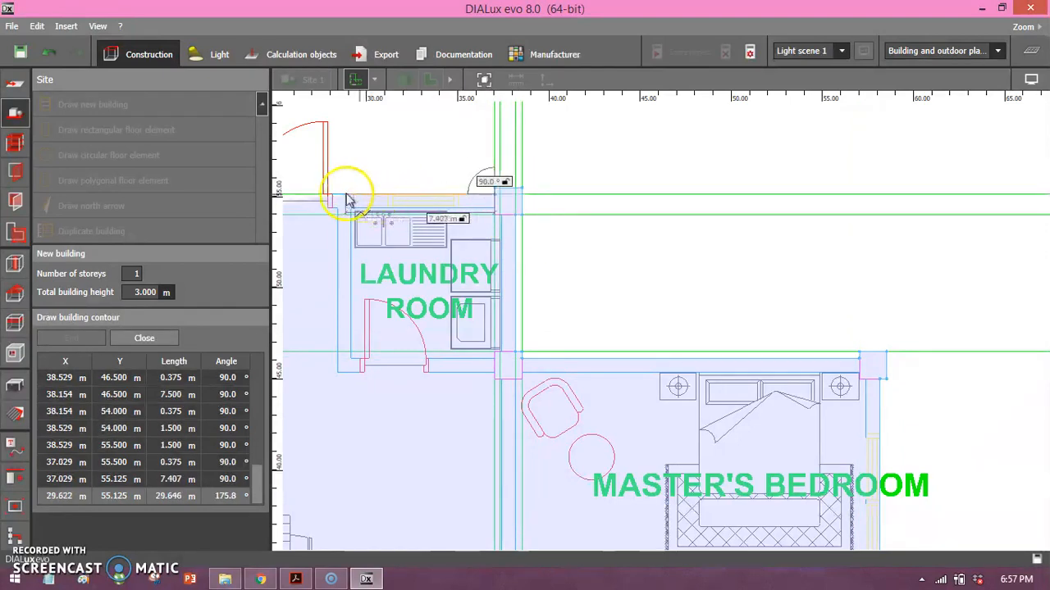
Trace the contour 23.5 m along the upper wall of the laundry room and kitchen and around the kitchen's upper-left column.
{"action": "middle_click_drag", "start_coordinate": [326, 199], "coordinate": [742, 246]}
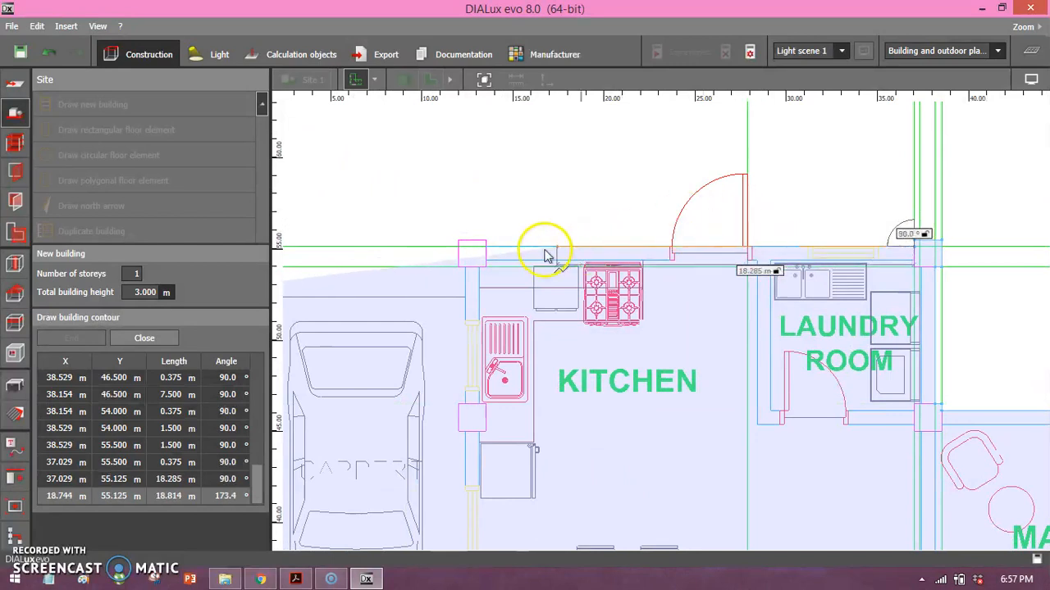
{"action": "middle_click_drag", "start_coordinate": [500, 252], "coordinate": [575, 294]}
{"action": "left_click", "coordinate": [560, 289]}
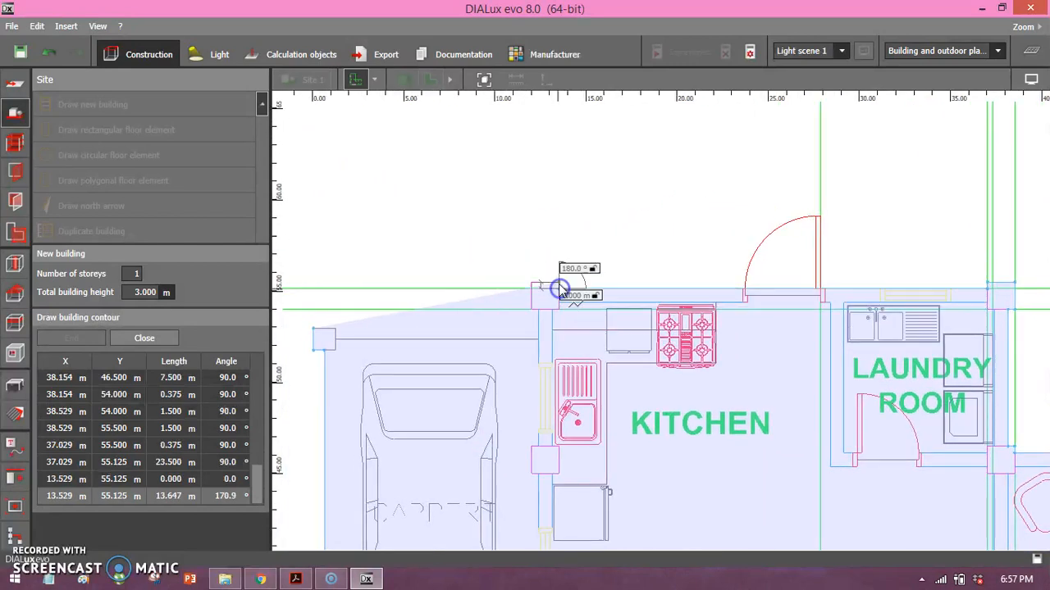
{"action": "left_click", "coordinate": [530, 287]}
{"action": "left_click", "coordinate": [532, 316]}
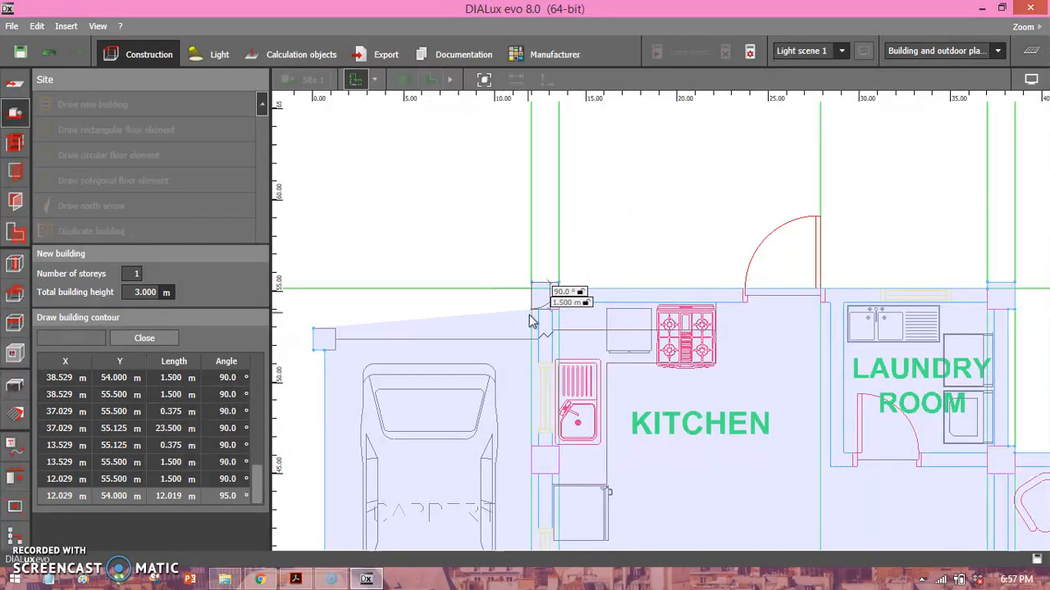
{"action": "left_click", "coordinate": [538, 315]}
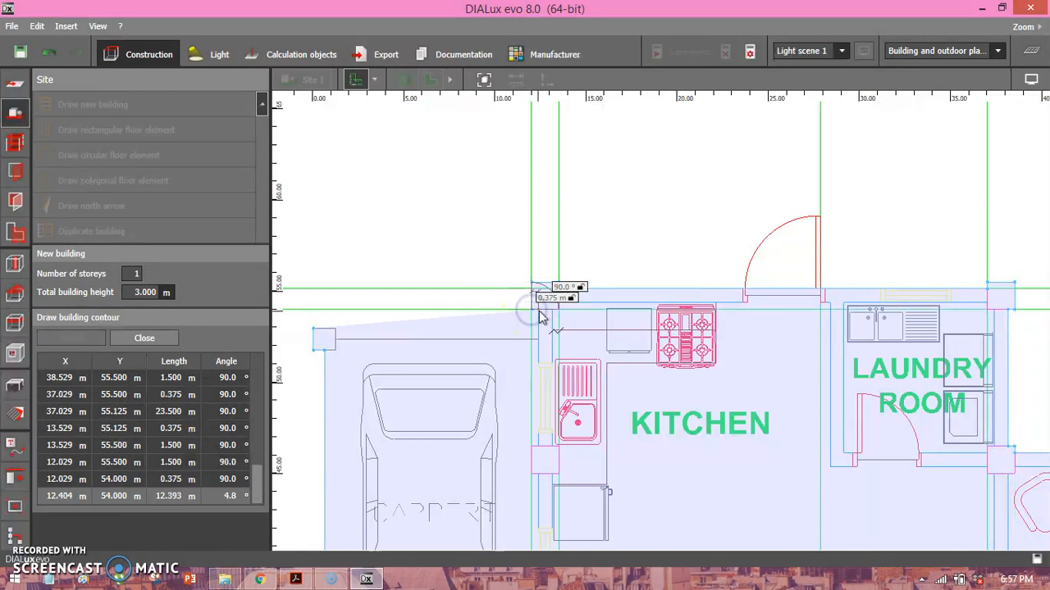
Trace the contour along the carport's upper edge and around its upper-left column, closing it at the starting point.
{"action": "left_click", "coordinate": [536, 345]}
{"action": "left_click", "coordinate": [368, 344]}
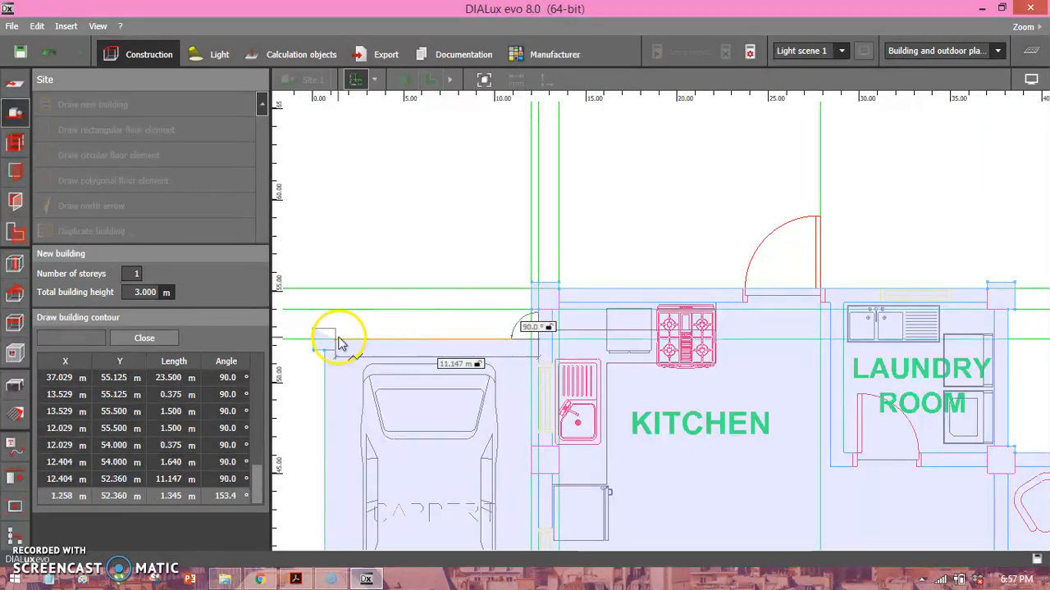
{"action": "left_click", "coordinate": [335, 327]}
{"action": "left_click", "coordinate": [313, 328]}
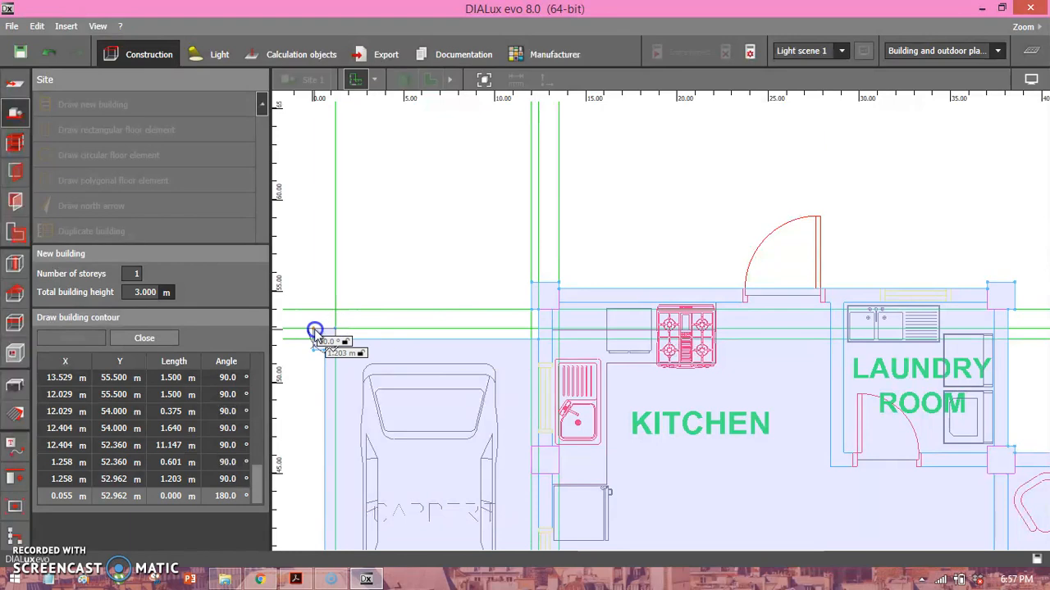
{"action": "left_click", "coordinate": [314, 330]}
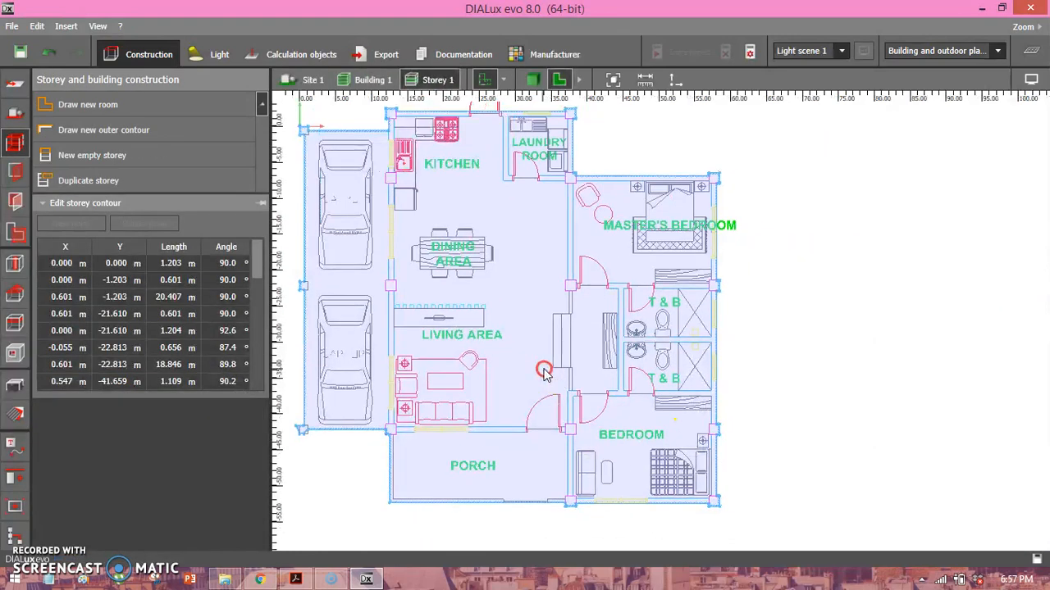
Examine the finished building outline in the floor plan and from several angles in the 3D view.
{"action": "middle_click_drag", "start_coordinate": [375, 282], "coordinate": [451, 279]}
{"action": "middle_click_drag", "start_coordinate": [573, 298], "coordinate": [515, 278]}
{"action": "scroll", "coordinate": [492, 319], "scroll_direction": "down", "scroll_amount": 1}
{"action": "scroll", "coordinate": [543, 302], "scroll_direction": "up", "scroll_amount": 1}
{"action": "scroll", "coordinate": [473, 300], "scroll_direction": "down", "scroll_amount": 1}
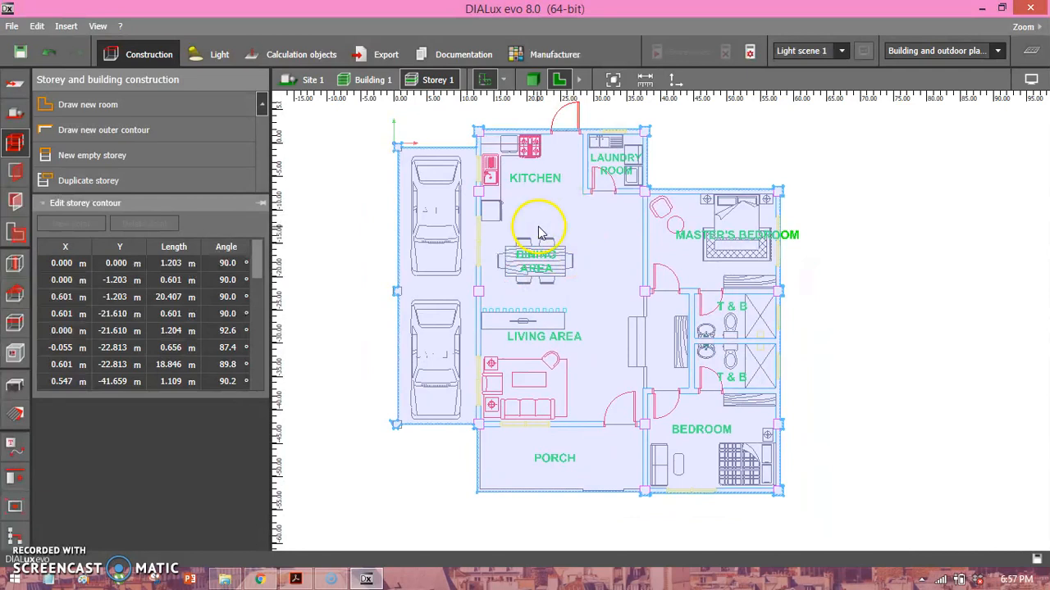
{"action": "middle_click_drag", "start_coordinate": [539, 233], "coordinate": [518, 251]}
{"action": "left_click", "coordinate": [532, 80]}
{"action": "left_click_drag", "start_coordinate": [534, 301], "coordinate": [595, 369]}
{"action": "scroll", "coordinate": [594, 364], "scroll_direction": "up", "scroll_amount": 4}
{"action": "scroll", "coordinate": [601, 356], "scroll_direction": "down", "scroll_amount": 2}
{"action": "middle_click_drag", "start_coordinate": [591, 346], "coordinate": [560, 298]}
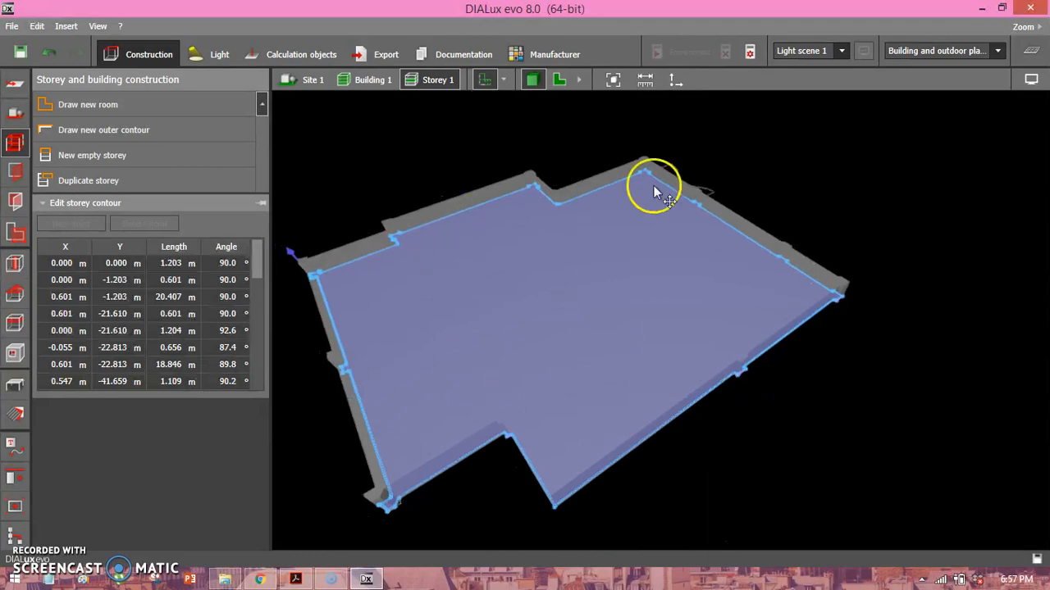
Look through the site, imported plan and storey construction settings of the traced building.
{"action": "left_click_drag", "start_coordinate": [535, 336], "coordinate": [566, 318]}
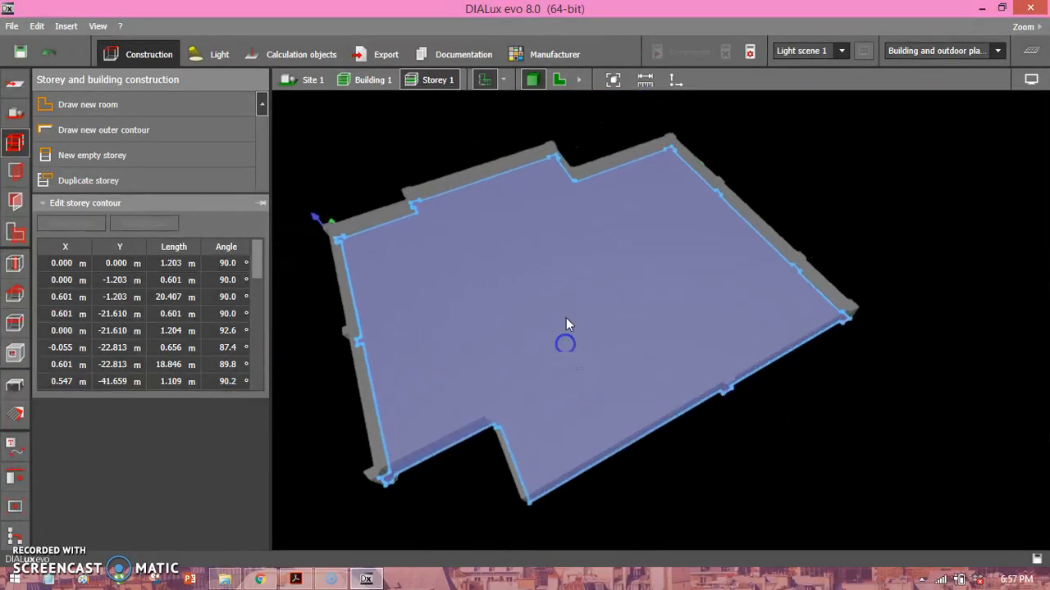
{"action": "left_click", "coordinate": [23, 119]}
{"action": "left_click", "coordinate": [180, 274]}
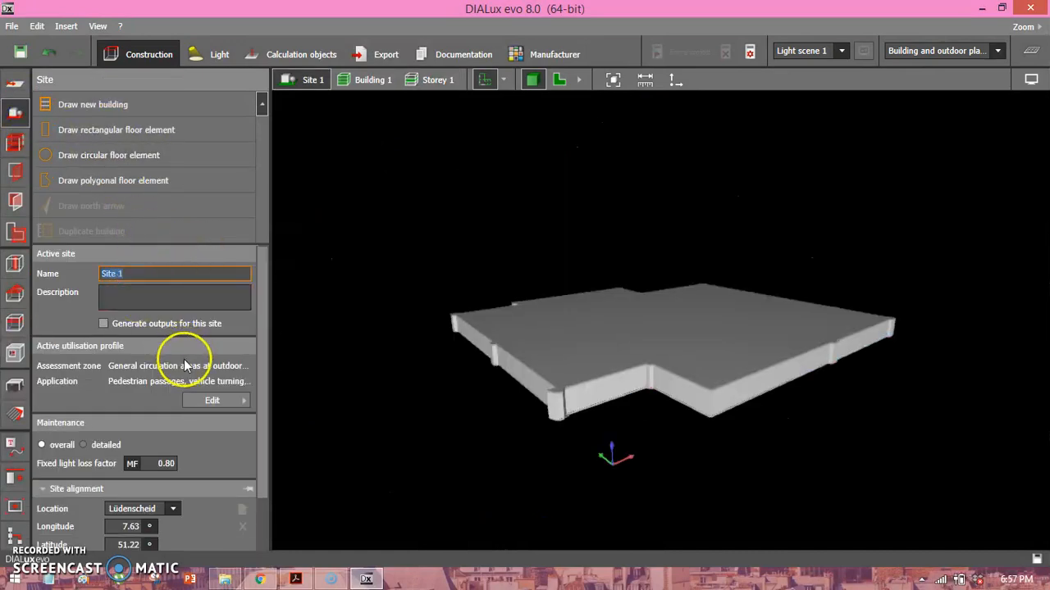
{"action": "left_click", "coordinate": [18, 86]}
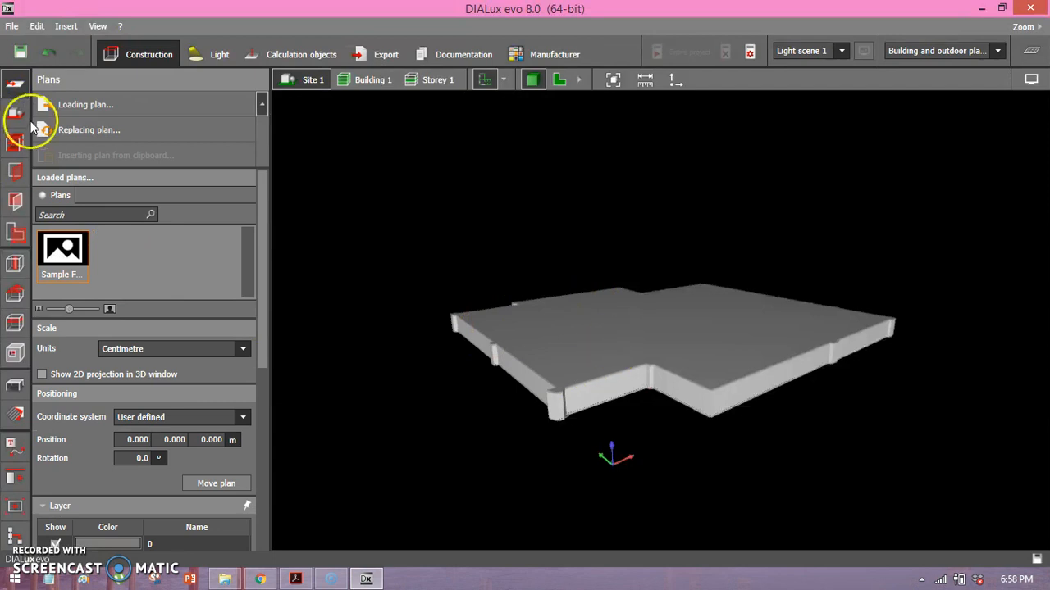
{"action": "left_click", "coordinate": [13, 119]}
{"action": "left_click", "coordinate": [15, 141]}
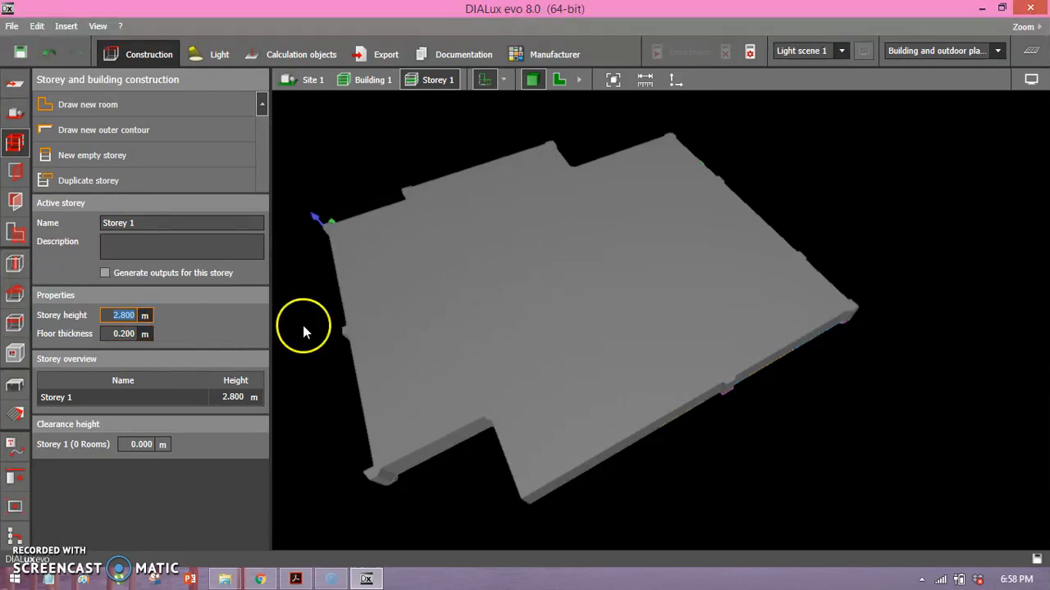
Examine the solid block of Storey 1 from several angles in the 3D view.
{"action": "middle_click_drag", "start_coordinate": [426, 305], "coordinate": [520, 225]}
{"action": "middle_click_drag", "start_coordinate": [592, 197], "coordinate": [522, 293]}
{"action": "right_click_drag", "start_coordinate": [523, 293], "coordinate": [468, 183]}
{"action": "left_click_drag", "start_coordinate": [502, 279], "coordinate": [577, 293]}
{"action": "scroll", "coordinate": [577, 293], "scroll_direction": "down", "scroll_amount": 3}
{"action": "right_click_drag", "start_coordinate": [571, 270], "coordinate": [541, 336]}
{"action": "middle_click_drag", "start_coordinate": [577, 300], "coordinate": [474, 272]}
{"action": "mouse_move", "coordinate": [474, 272]}
{"action": "right_mouse_down"}
{"action": "mouse_move", "coordinate": [454, 305]}
{"action": "mouse_move", "coordinate": [430, 271]}
{"action": "right_mouse_up"}
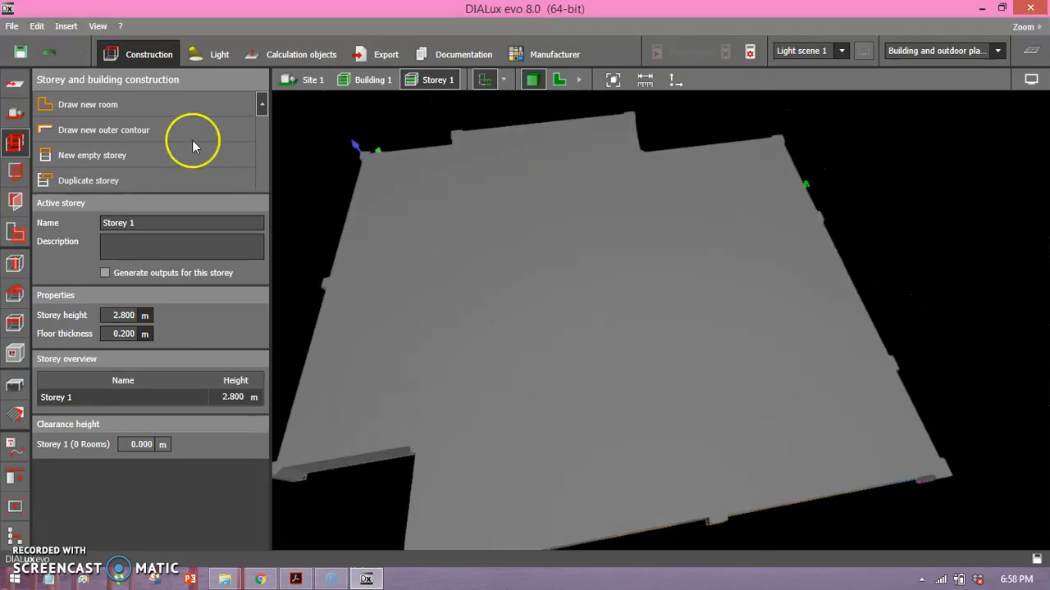
{"action": "left_click", "coordinate": [127, 109]}
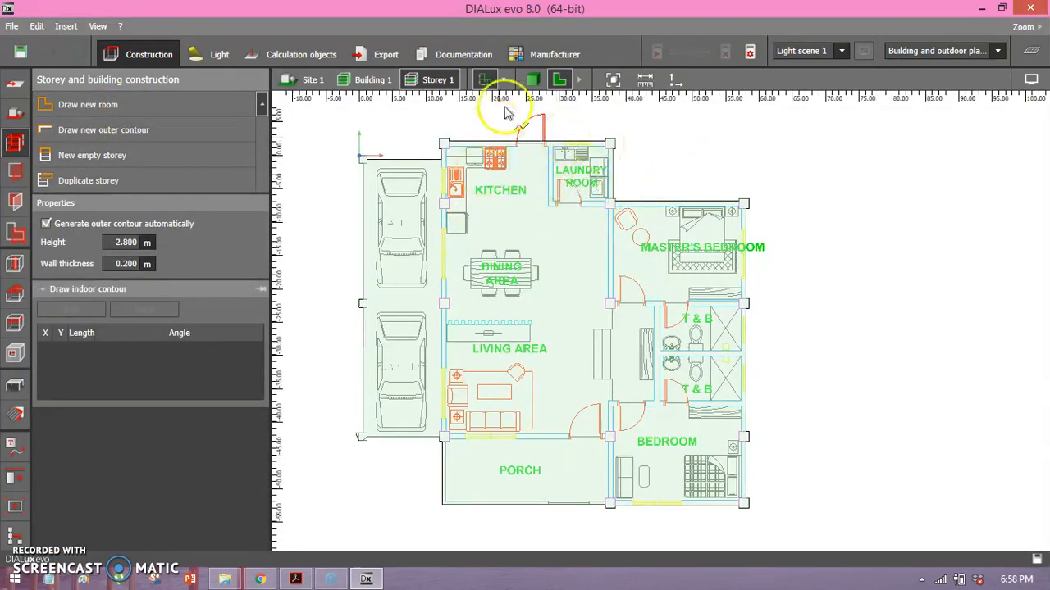
{"action": "middle_click_drag", "start_coordinate": [475, 110], "coordinate": [452, 129]}
{"action": "left_click", "coordinate": [432, 79]}
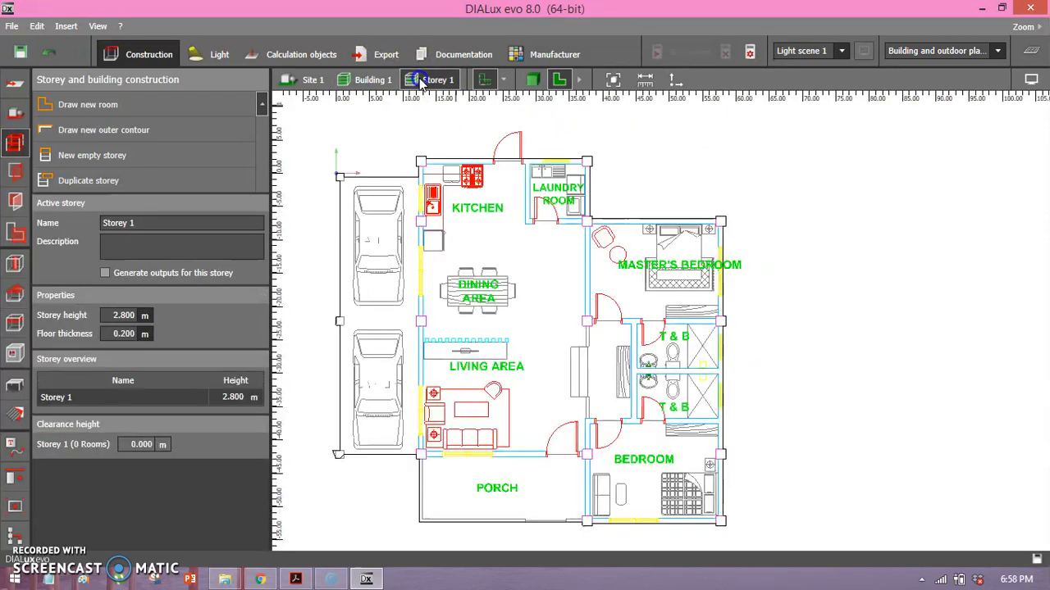
{"action": "middle_click_drag", "start_coordinate": [575, 232], "coordinate": [529, 179]}
{"action": "left_click", "coordinate": [437, 79]}
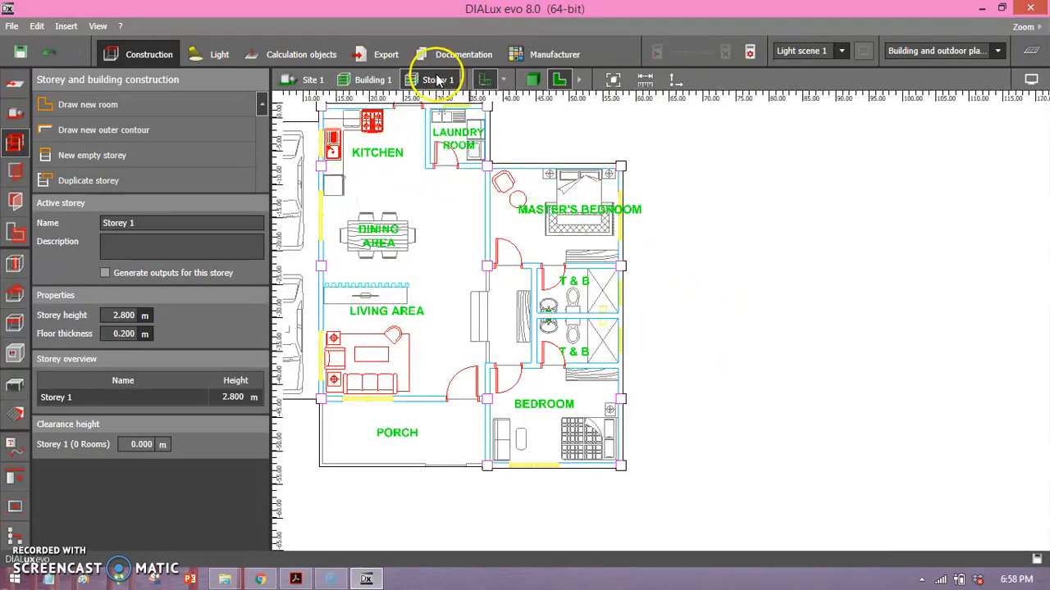
{"action": "scroll", "coordinate": [525, 209], "scroll_direction": "up", "scroll_amount": 2}
Start a new room at the master's bedroom's upper-left column, tracing 13.5 m down the left wall and around the lower-left column.
{"action": "left_click", "coordinate": [87, 105]}
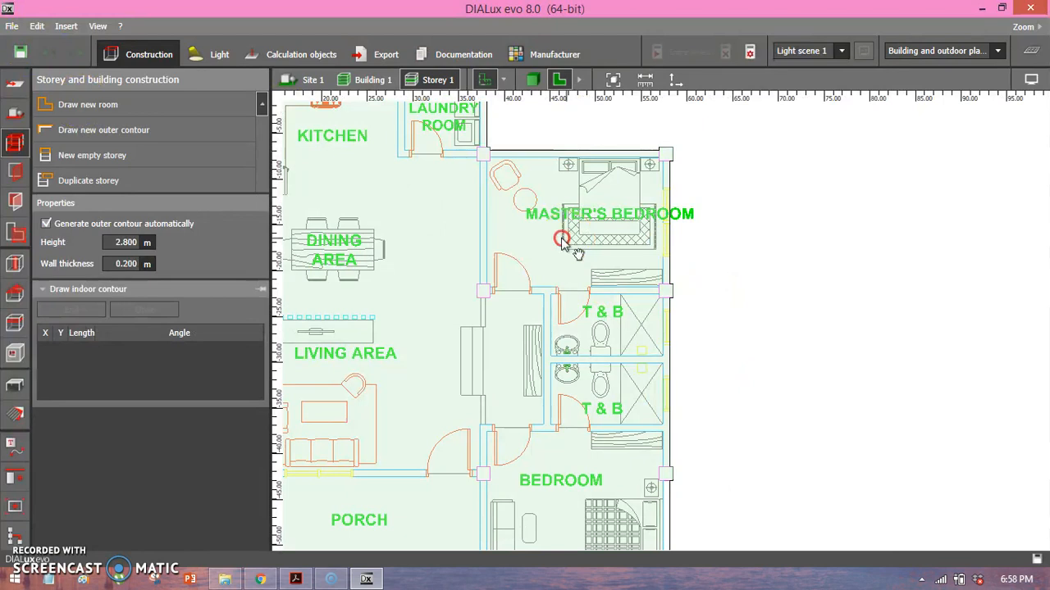
{"action": "middle_click_drag", "start_coordinate": [572, 239], "coordinate": [524, 240]}
{"action": "scroll", "coordinate": [459, 219], "scroll_direction": "up", "scroll_amount": 2}
{"action": "middle_click_drag", "start_coordinate": [487, 281], "coordinate": [471, 297]}
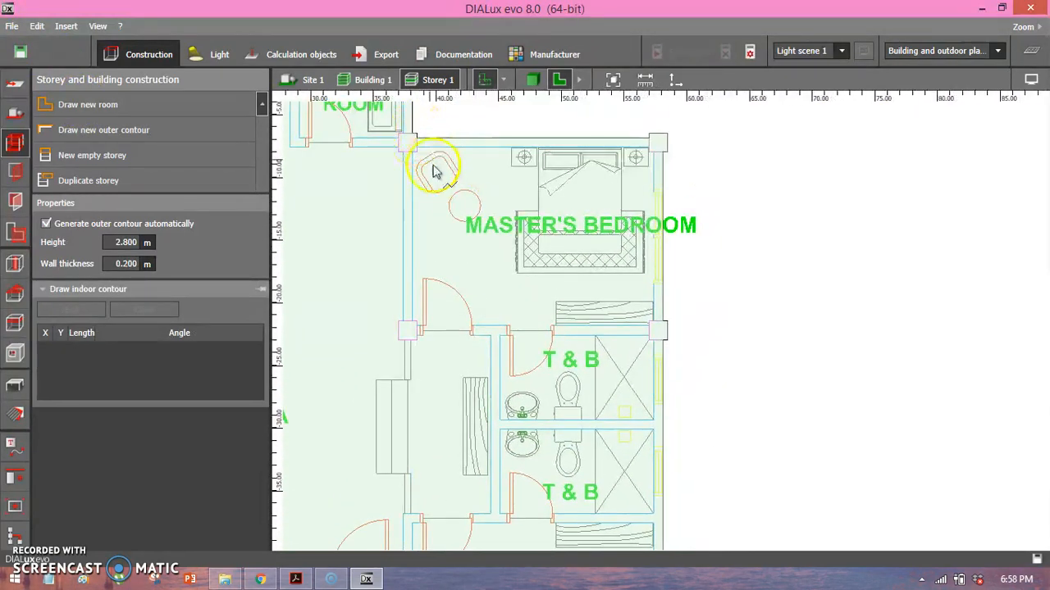
{"action": "scroll", "coordinate": [435, 166], "scroll_direction": "up", "scroll_amount": 2}
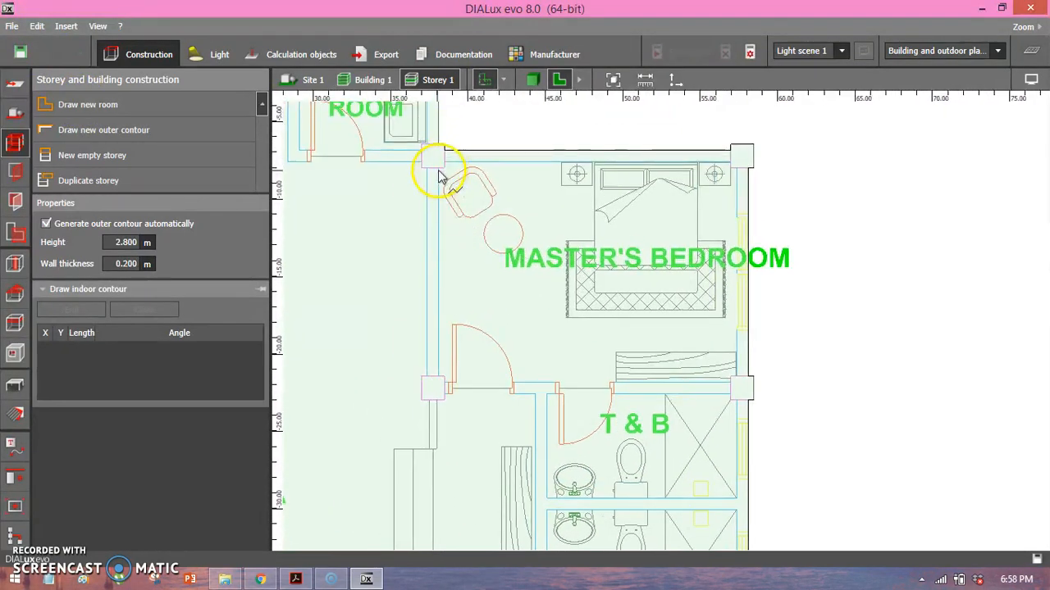
{"action": "left_click", "coordinate": [439, 176]}
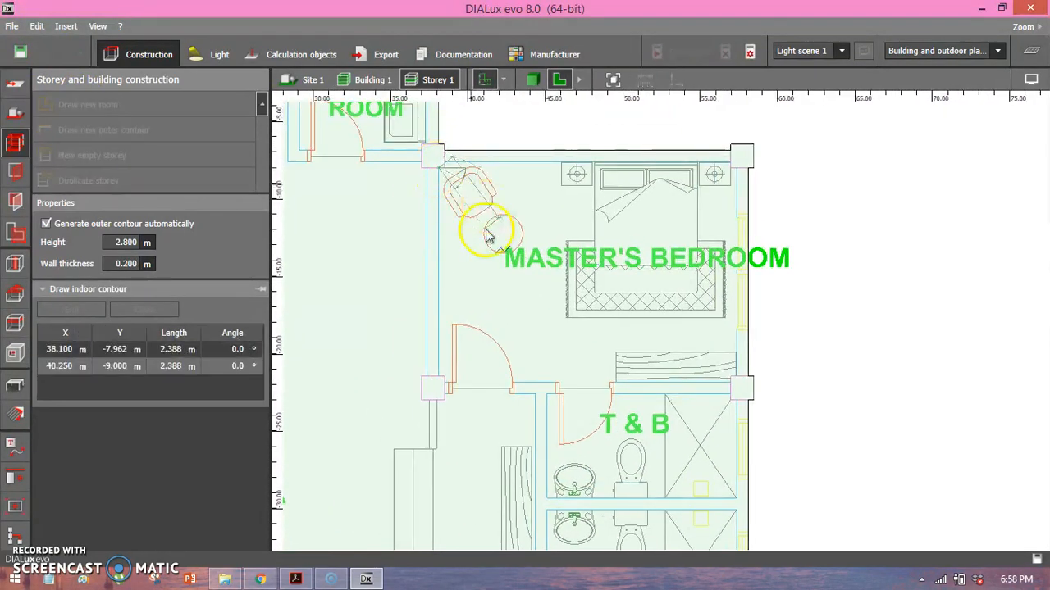
{"action": "left_click", "coordinate": [437, 385]}
{"action": "left_click", "coordinate": [447, 387]}
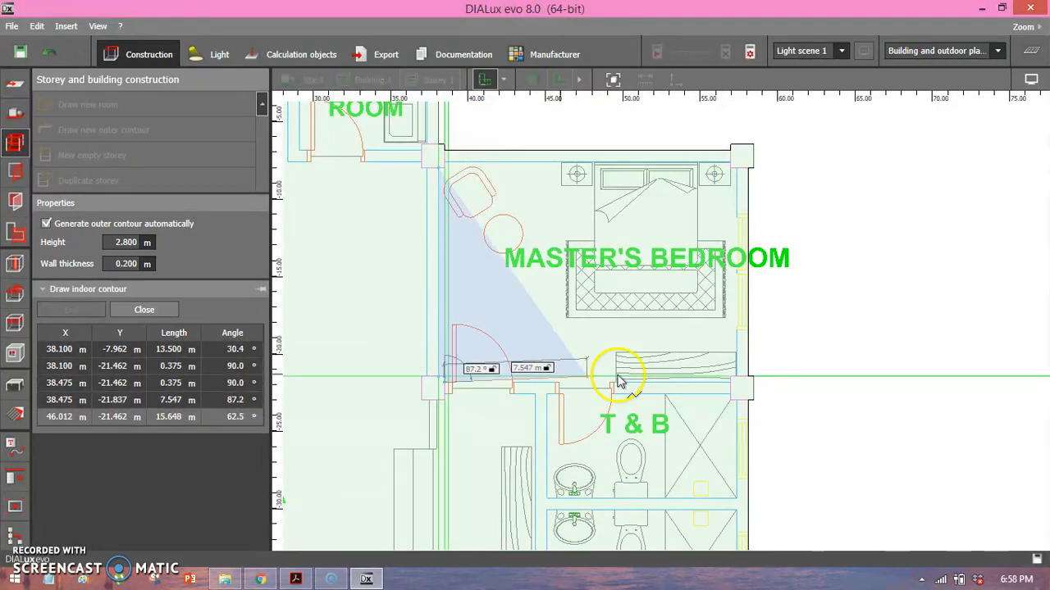
Trace the room contour 18.5 m along the master's bedroom's lower wall and around its lower-right column.
{"action": "scroll", "coordinate": [725, 385], "scroll_direction": "up", "scroll_amount": 2}
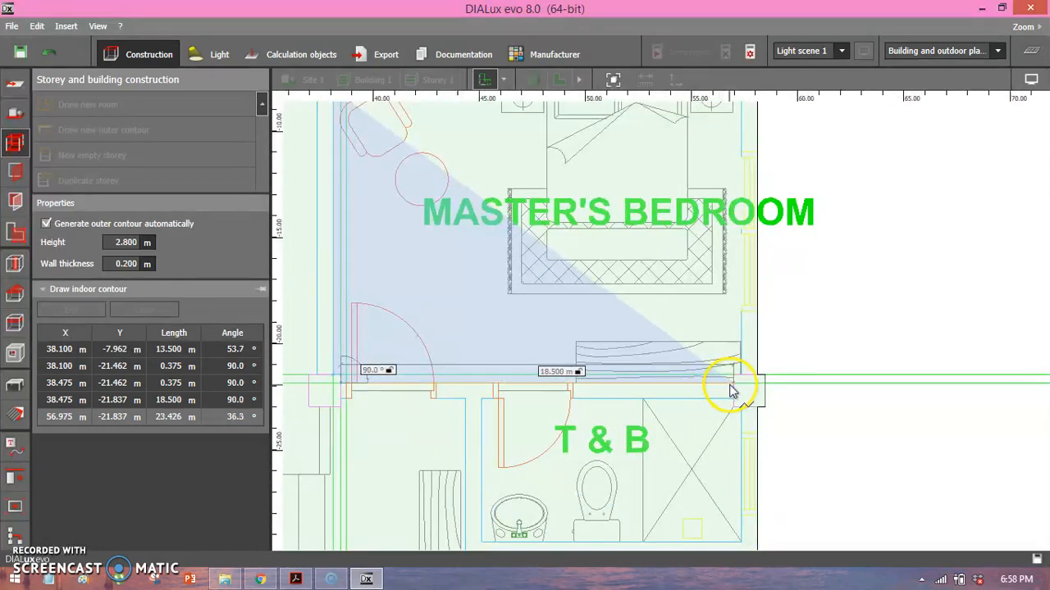
{"action": "left_click", "coordinate": [730, 386]}
{"action": "left_click", "coordinate": [732, 375]}
{"action": "left_click", "coordinate": [738, 373]}
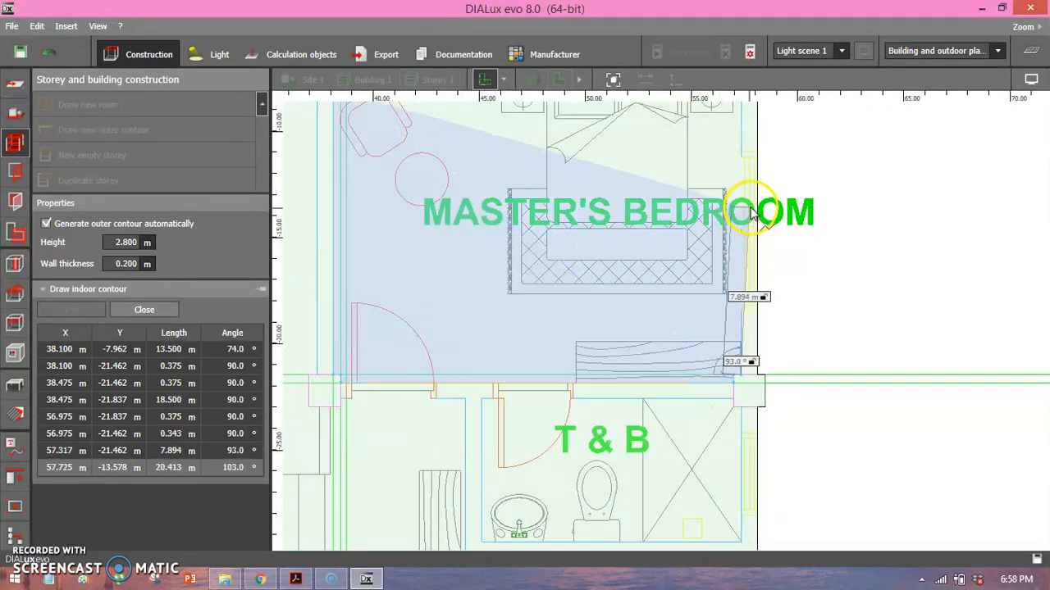
Trace the room contour 13.5 m up the master's bedroom's right wall and around its upper-right column.
{"action": "scroll", "coordinate": [808, 328], "scroll_direction": "up", "scroll_amount": 1}
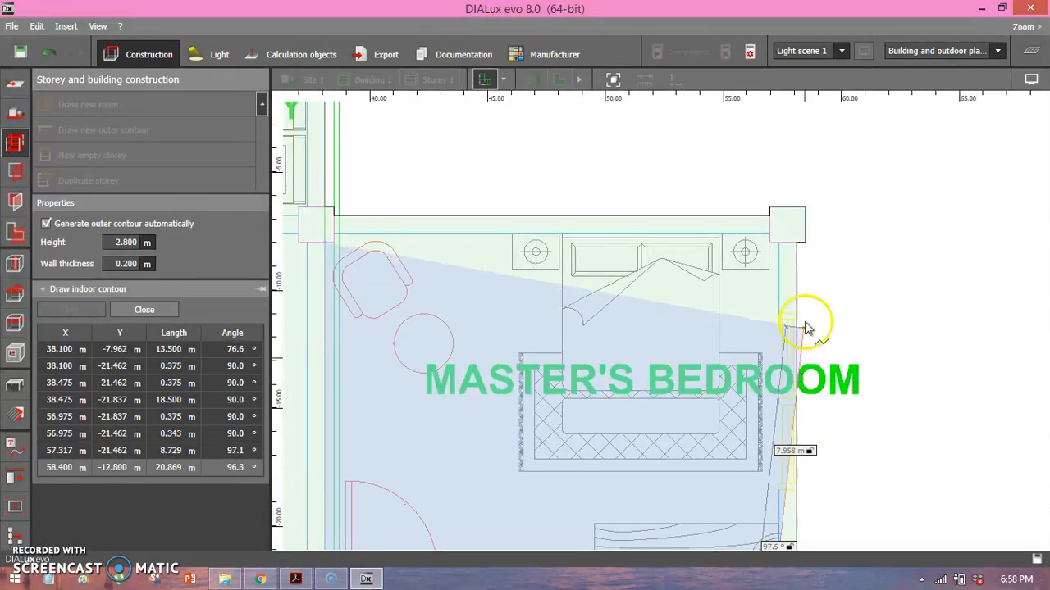
{"action": "left_click", "coordinate": [778, 246]}
{"action": "left_click", "coordinate": [770, 245]}
{"action": "left_click", "coordinate": [769, 238]}
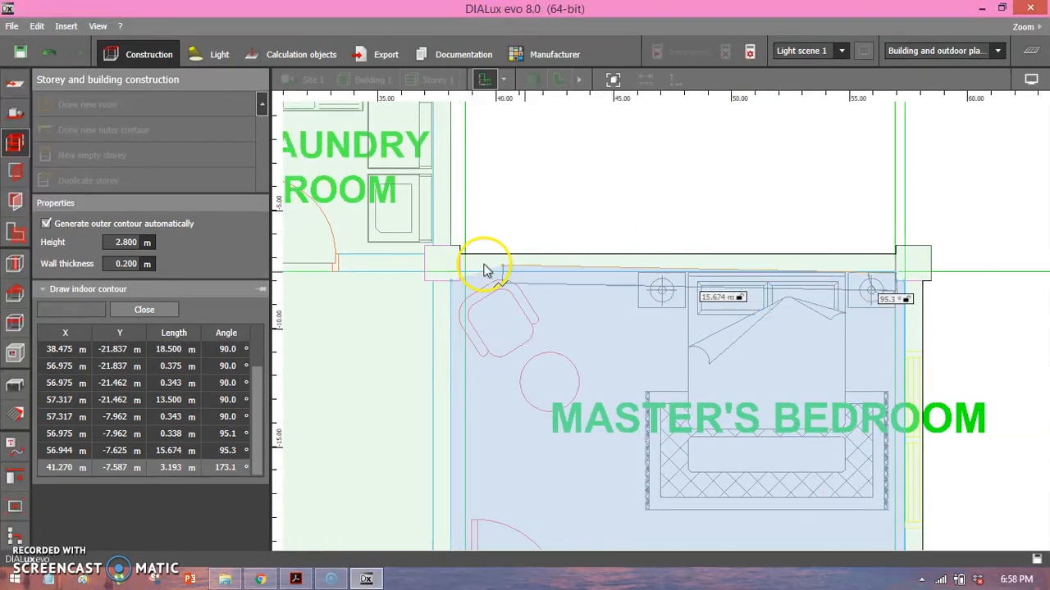
Trace about 18.47 m along the master's bedroom's upper wall and around the upper-left column, closing the room contour.
{"action": "left_click", "coordinate": [460, 273]}
{"action": "left_click", "coordinate": [457, 283]}
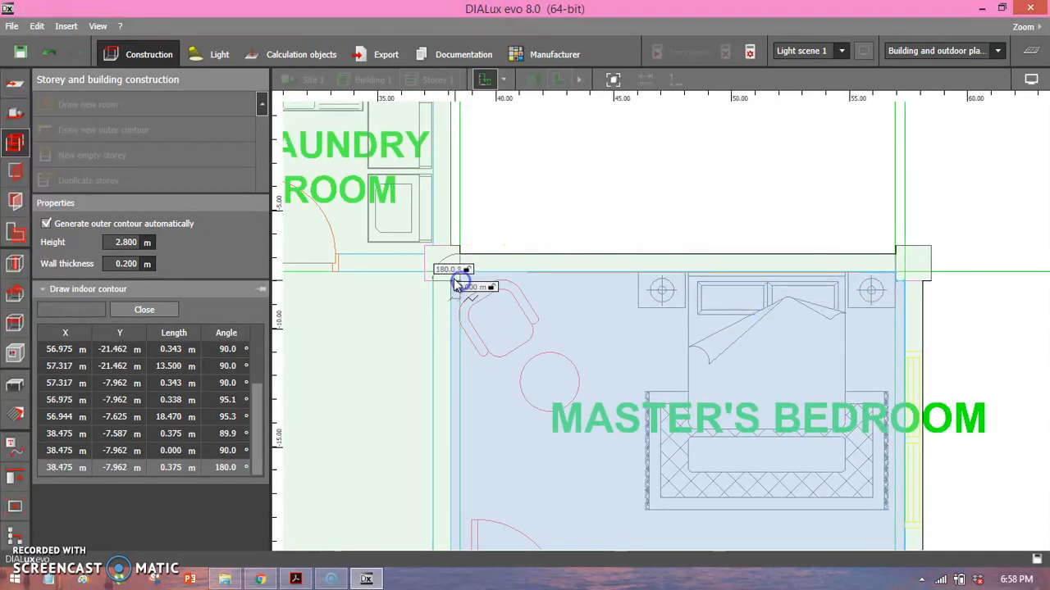
{"action": "left_click", "coordinate": [451, 281]}
Examine the drawn master's bedroom in the floor plan and 3D view, ending in the floor plan view.
{"action": "scroll", "coordinate": [520, 330], "scroll_direction": "down", "scroll_amount": 4}
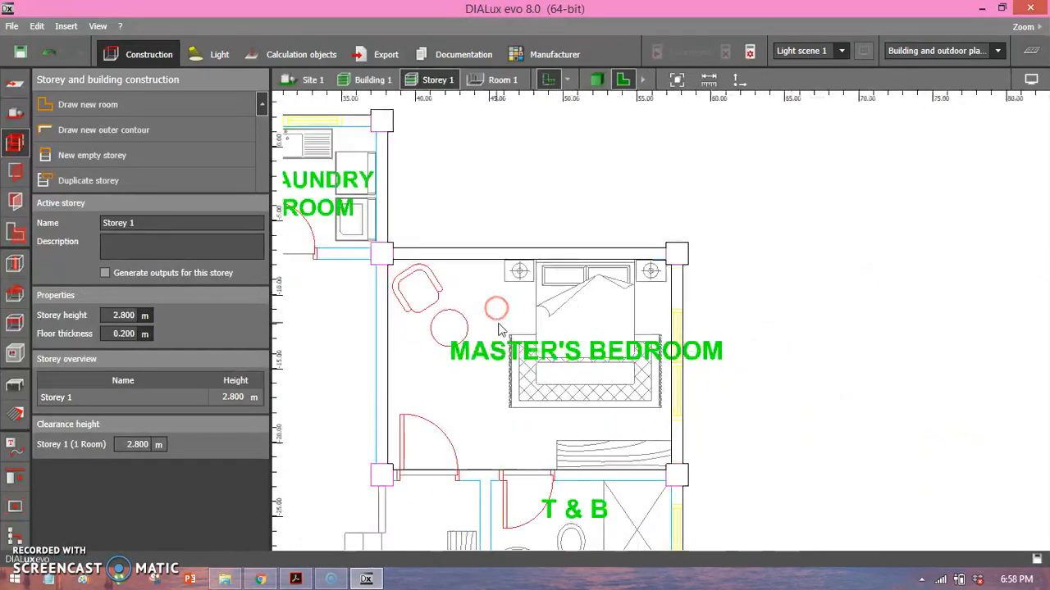
{"action": "scroll", "coordinate": [629, 334], "scroll_direction": "down", "scroll_amount": 5}
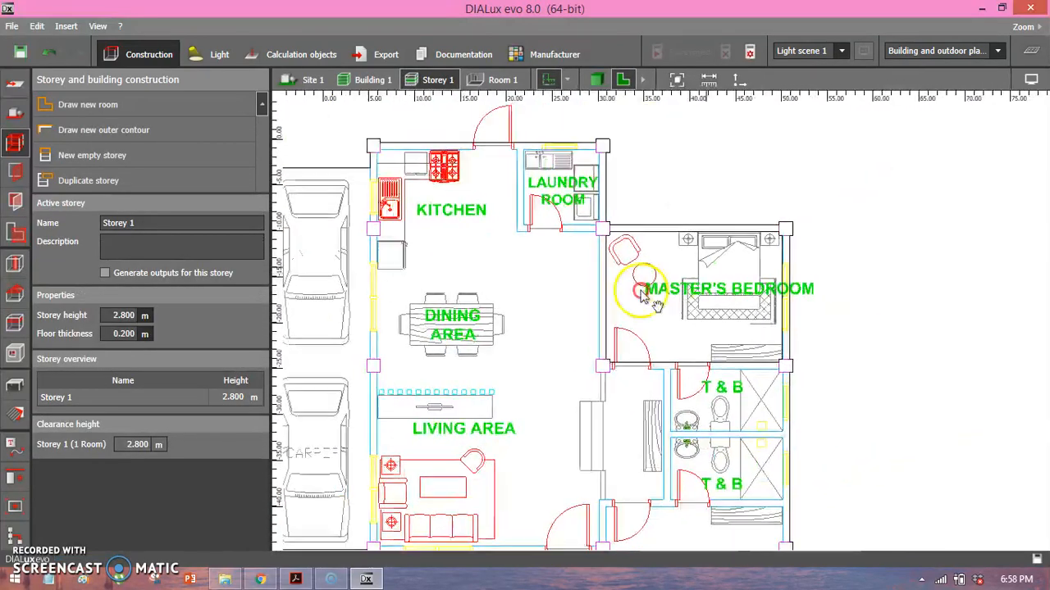
{"action": "scroll", "coordinate": [703, 333], "scroll_direction": "down", "scroll_amount": 5}
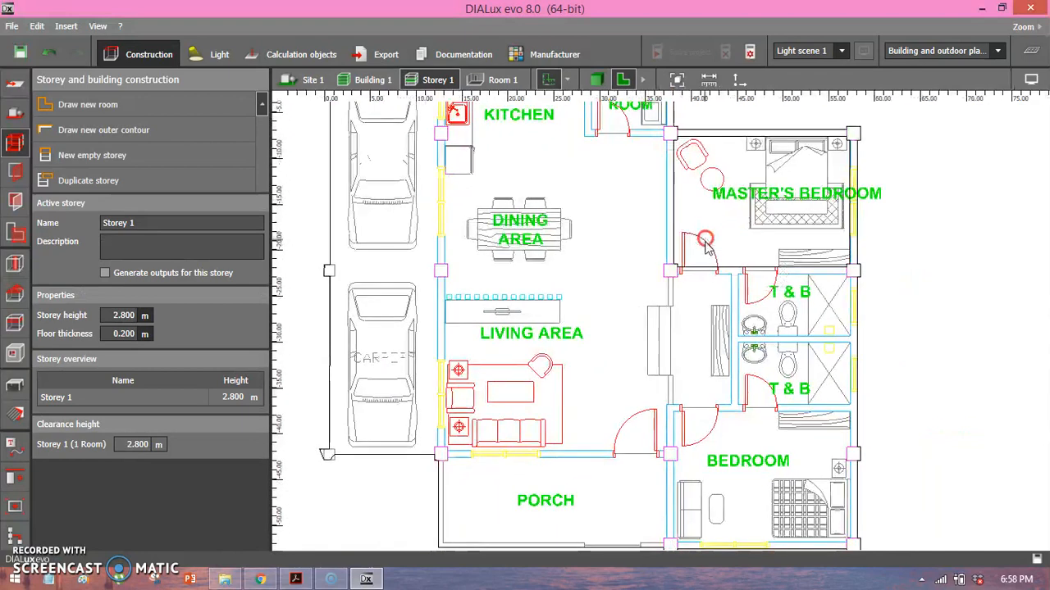
{"action": "left_click", "coordinate": [598, 80]}
{"action": "scroll", "coordinate": [703, 206], "scroll_direction": "up", "scroll_amount": 5}
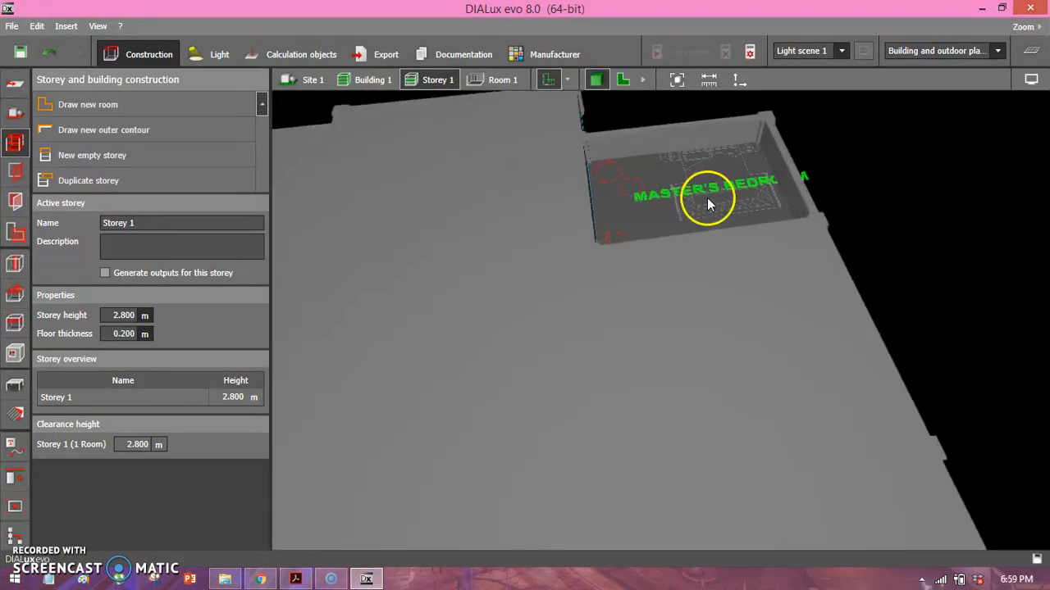
{"action": "scroll", "coordinate": [736, 199], "scroll_direction": "down", "scroll_amount": 6}
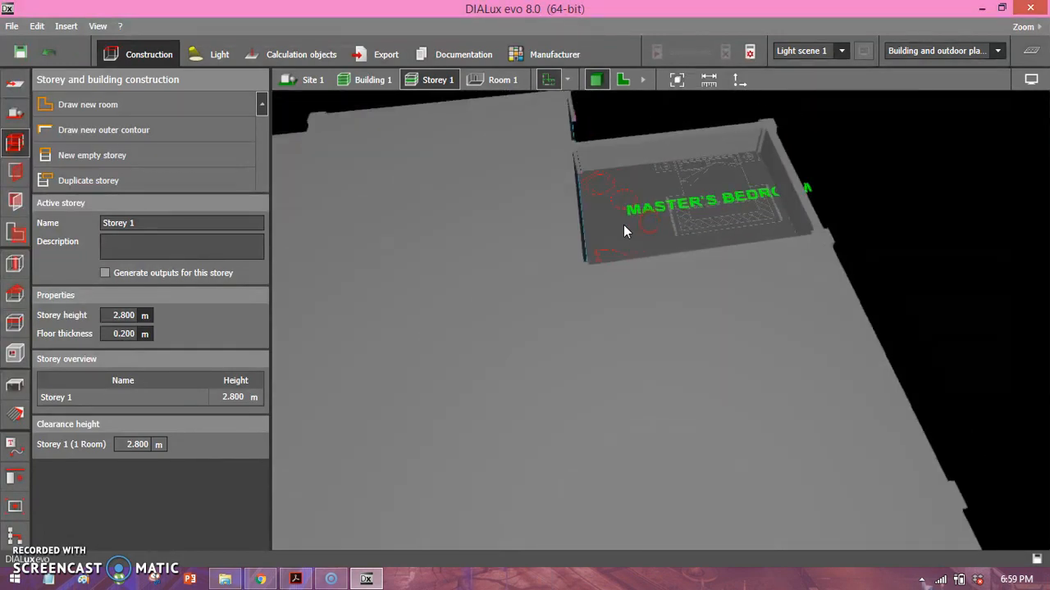
{"action": "right_click_drag", "start_coordinate": [585, 225], "coordinate": [571, 256]}
{"action": "left_click", "coordinate": [623, 80]}
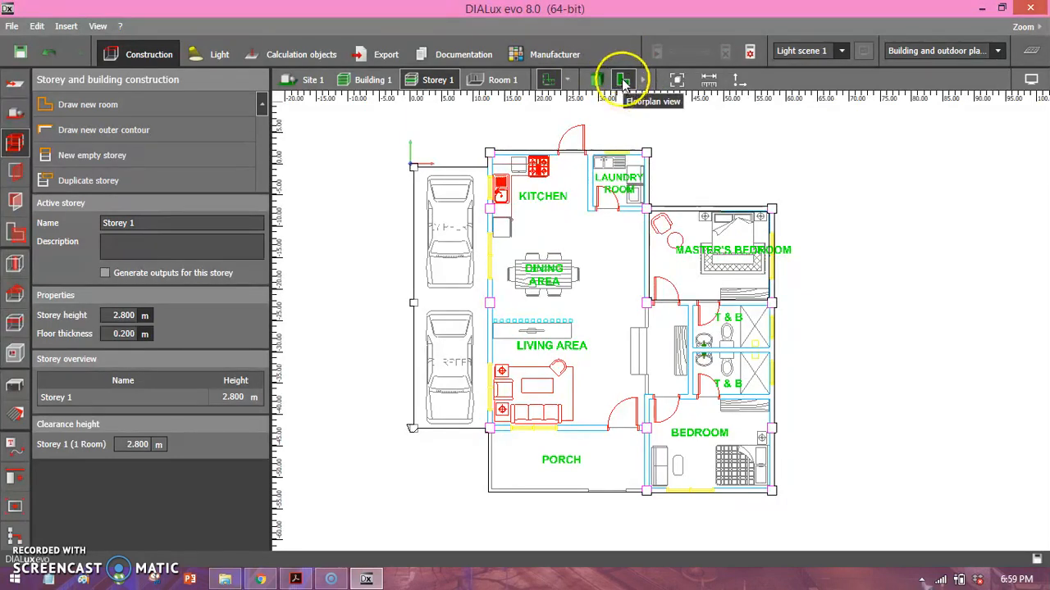
Start a new room in the upper T & B, tracing 6.75 m down its left wall and 12.25 m along its lower wall.
{"action": "left_click", "coordinate": [70, 104]}
{"action": "scroll", "coordinate": [565, 337], "scroll_direction": "up", "scroll_amount": 3}
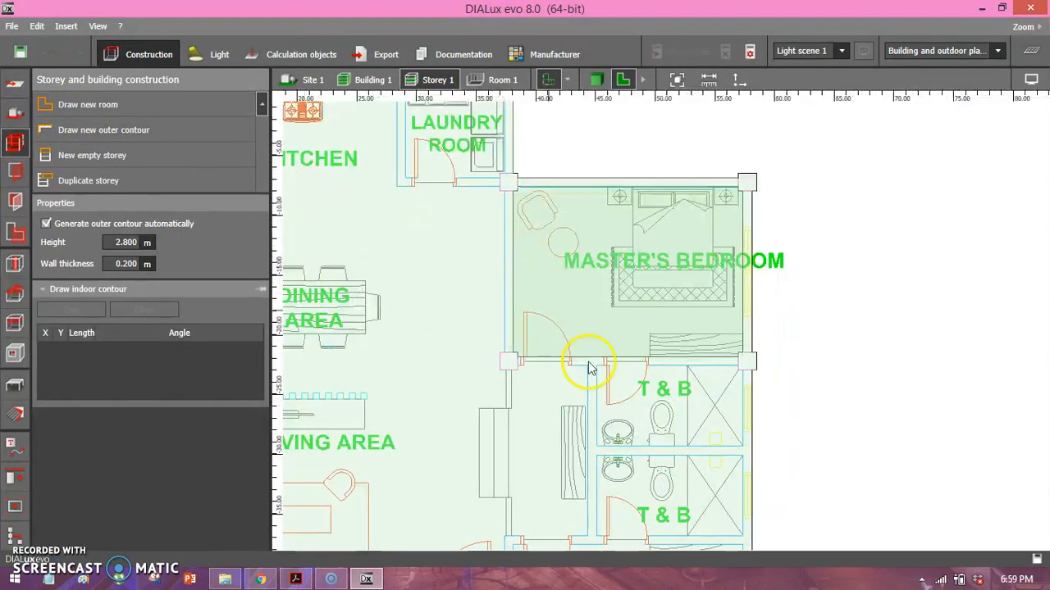
{"action": "middle_click_drag", "start_coordinate": [565, 337], "coordinate": [555, 275]}
{"action": "scroll", "coordinate": [555, 274], "scroll_direction": "up", "scroll_amount": 2}
{"action": "left_click", "coordinate": [542, 240]}
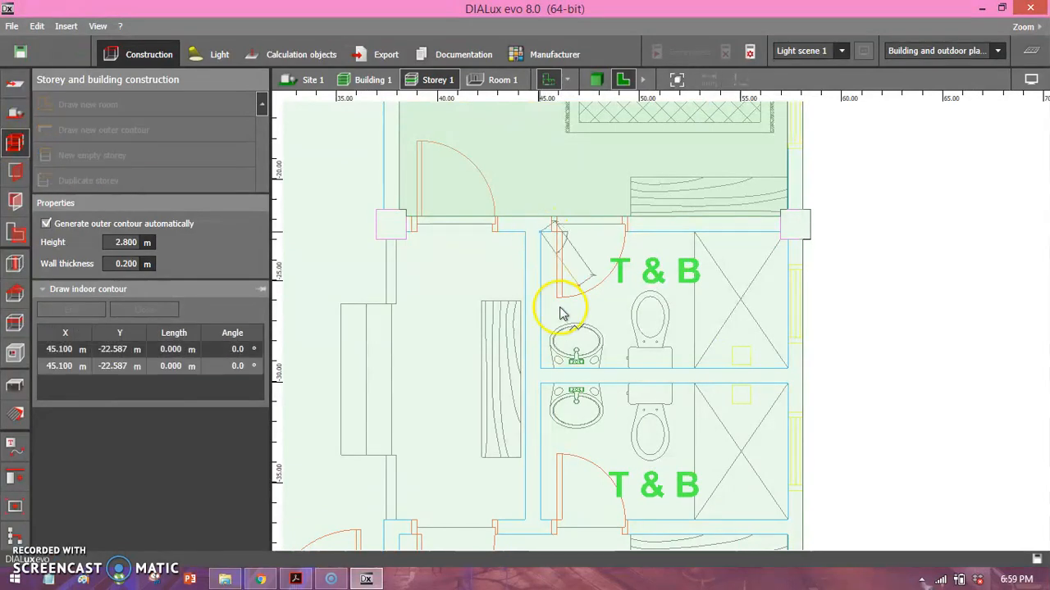
{"action": "left_click", "coordinate": [542, 372]}
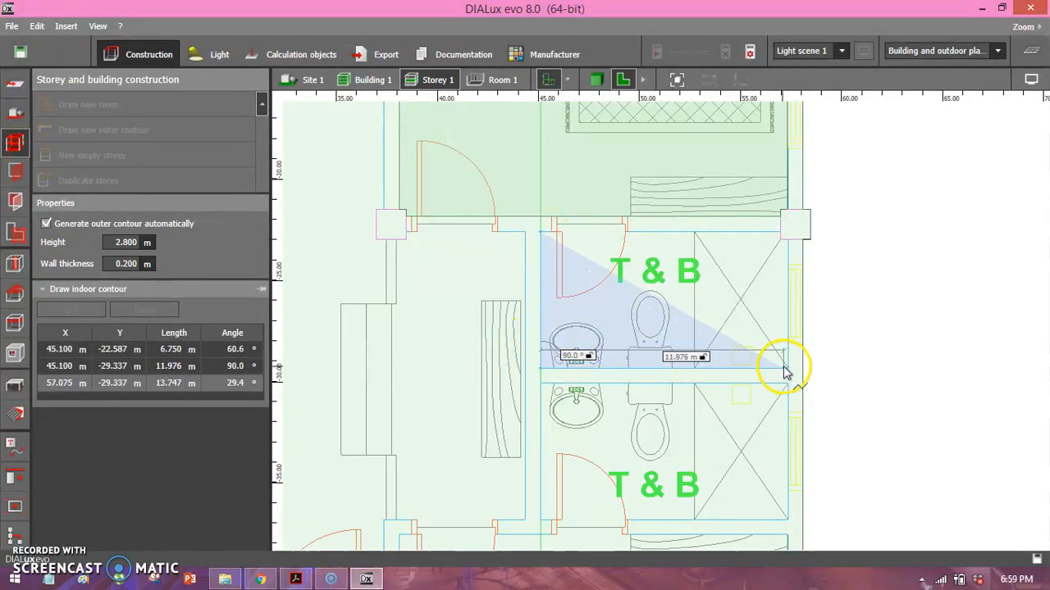
{"action": "left_click", "coordinate": [787, 371]}
Trace 6.375 m up the upper T & B's right wall and around the column, closing the room along the upper wall.
{"action": "left_click", "coordinate": [787, 244]}
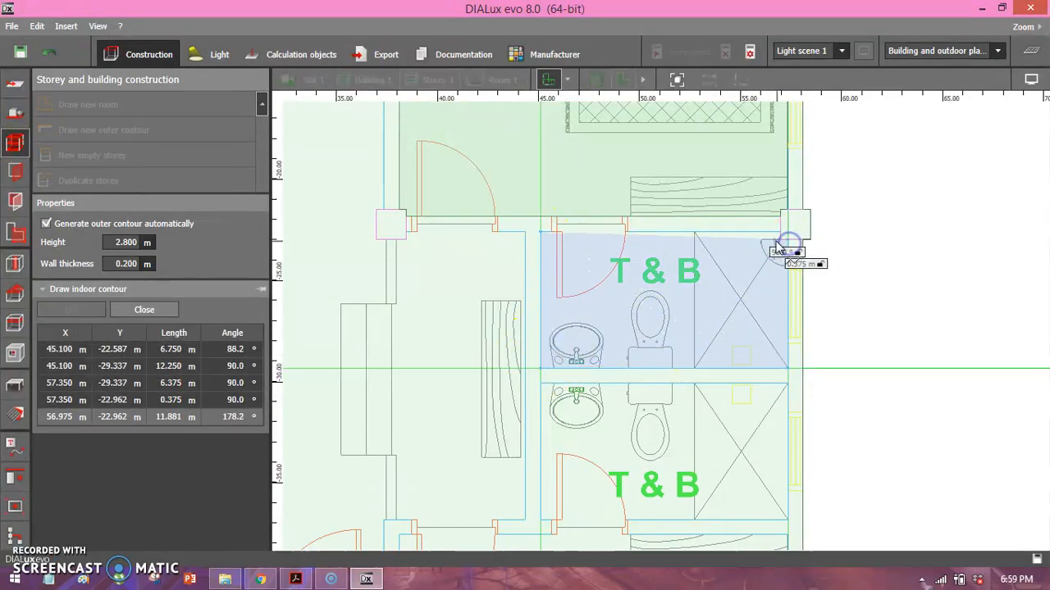
{"action": "left_click", "coordinate": [780, 247]}
{"action": "left_click", "coordinate": [779, 238]}
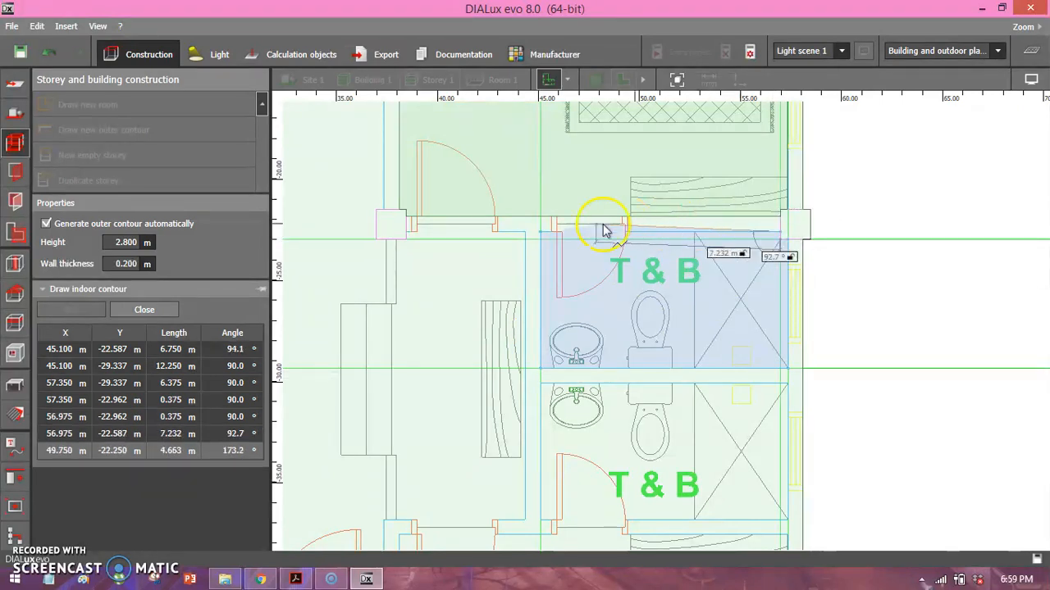
{"action": "left_click", "coordinate": [540, 235]}
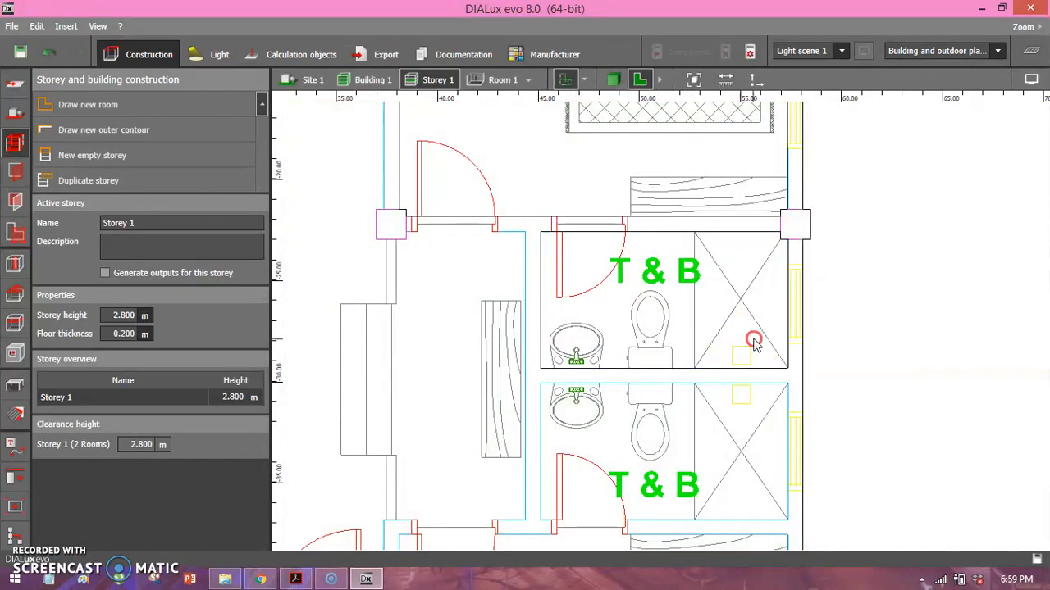
Examine the individual floor plans of Room 1 and Room 2, and view Room 2 in 3D.
{"action": "scroll", "coordinate": [670, 288], "scroll_direction": "down", "scroll_amount": 1}
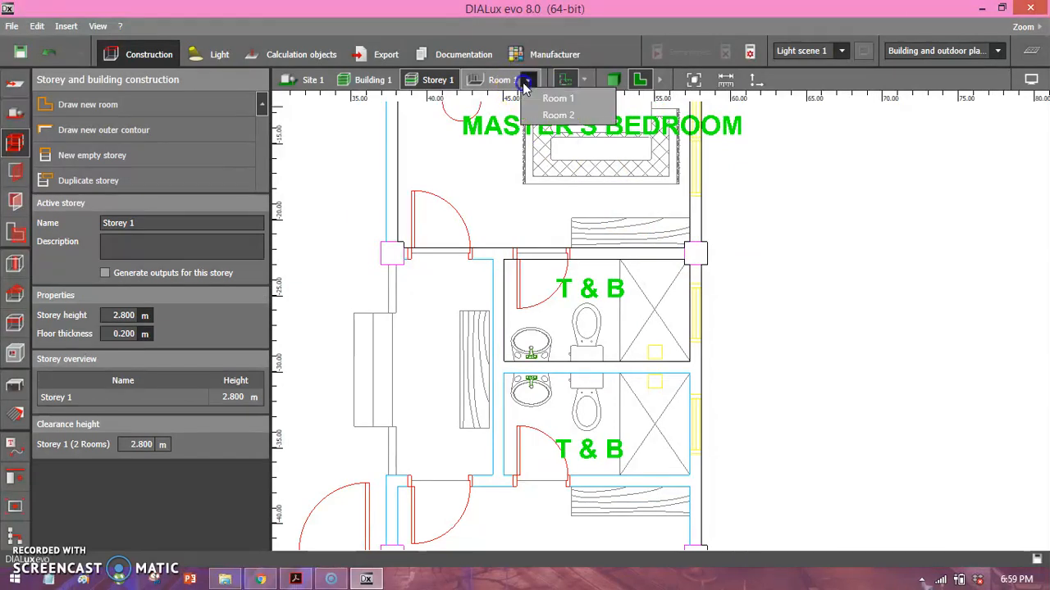
{"action": "left_click", "coordinate": [556, 114]}
{"action": "scroll", "coordinate": [529, 295], "scroll_direction": "down", "scroll_amount": 2}
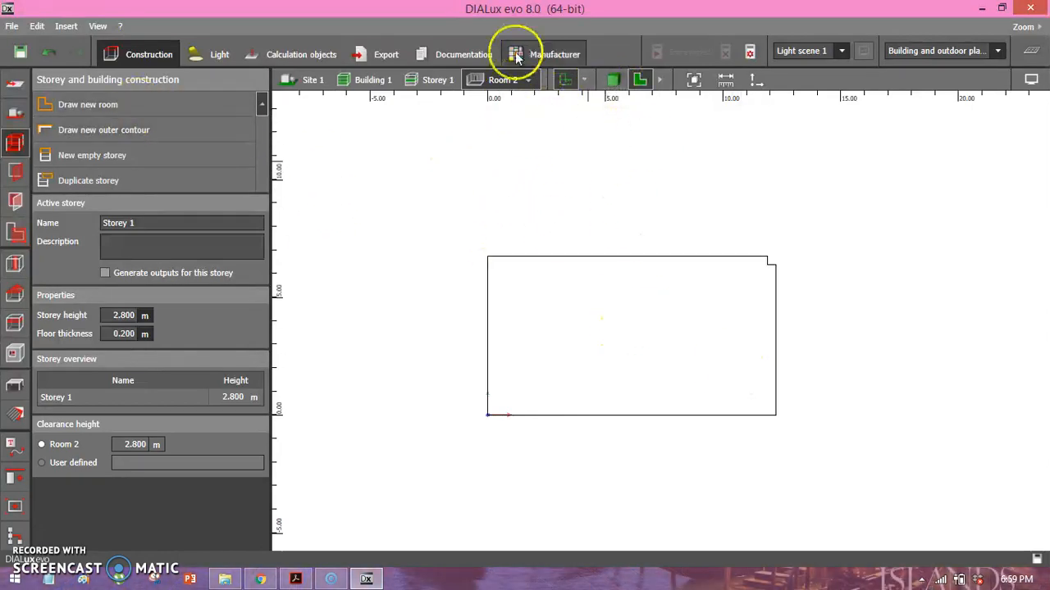
{"action": "left_click", "coordinate": [529, 80]}
{"action": "left_click", "coordinate": [541, 96]}
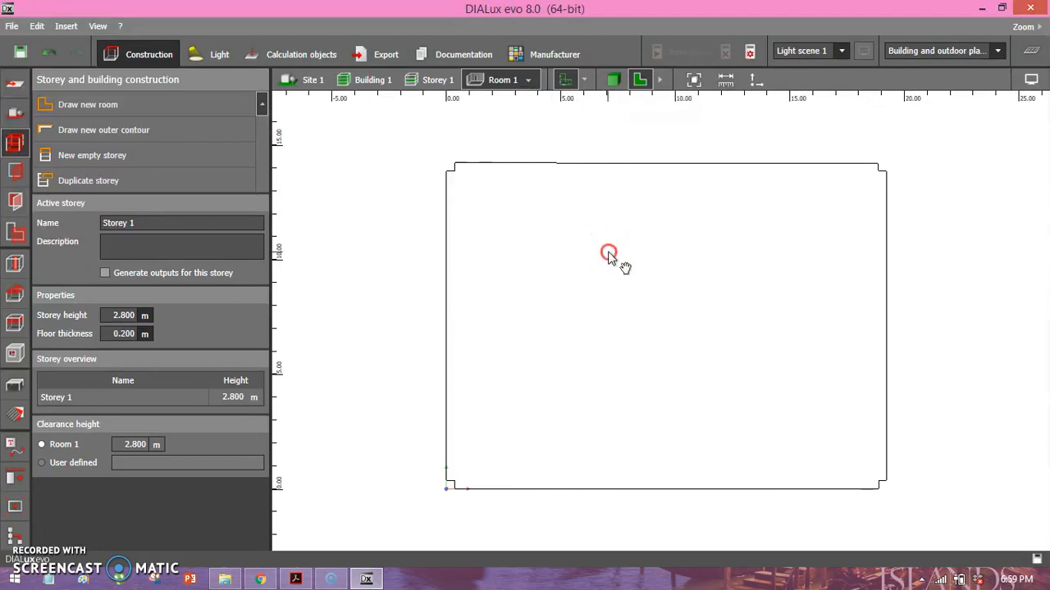
{"action": "right_click_drag", "start_coordinate": [609, 255], "coordinate": [561, 254]}
{"action": "left_click", "coordinate": [529, 81]}
{"action": "left_click", "coordinate": [558, 115]}
{"action": "right_click_drag", "start_coordinate": [623, 276], "coordinate": [565, 271]}
{"action": "scroll", "coordinate": [598, 307], "scroll_direction": "up", "scroll_amount": 1}
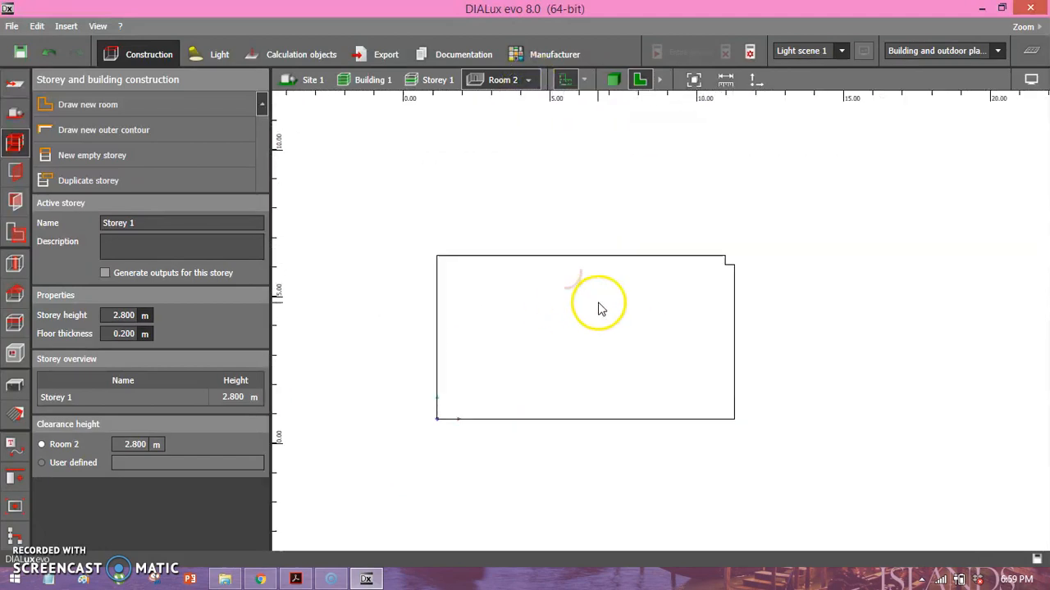
{"action": "left_click", "coordinate": [613, 79]}
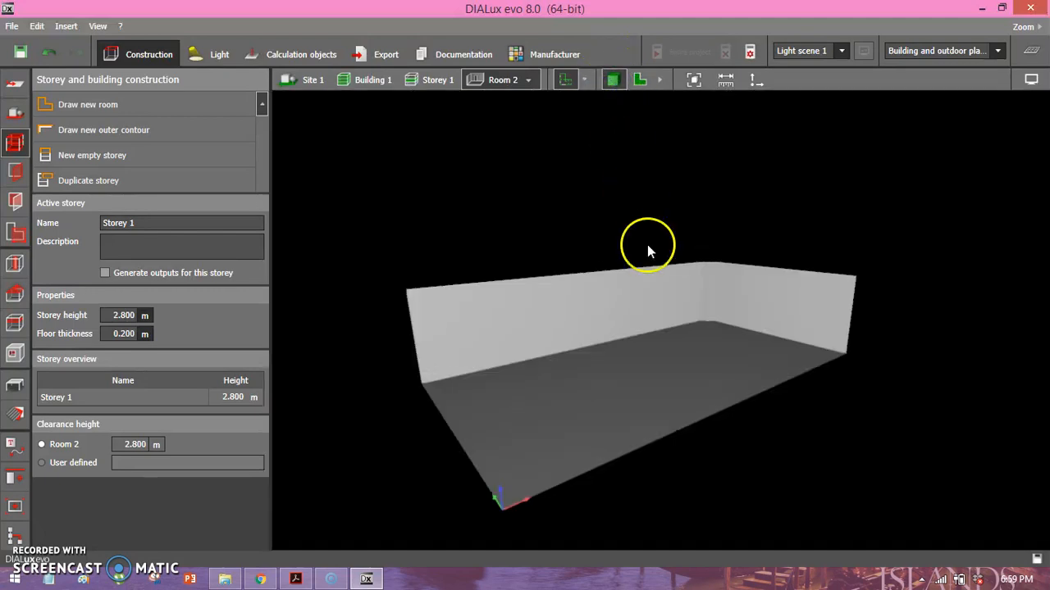
Examine Room 2 in the floor plan view, ending on the individual floor plan of Room 1.
{"action": "left_click", "coordinate": [640, 80]}
{"action": "scroll", "coordinate": [737, 337], "scroll_direction": "down", "scroll_amount": 1}
{"action": "right_click_drag", "start_coordinate": [746, 326], "coordinate": [677, 335]}
{"action": "left_click", "coordinate": [438, 79]}
{"action": "left_click", "coordinate": [496, 80]}
{"action": "right_click_drag", "start_coordinate": [508, 181], "coordinate": [533, 180]}
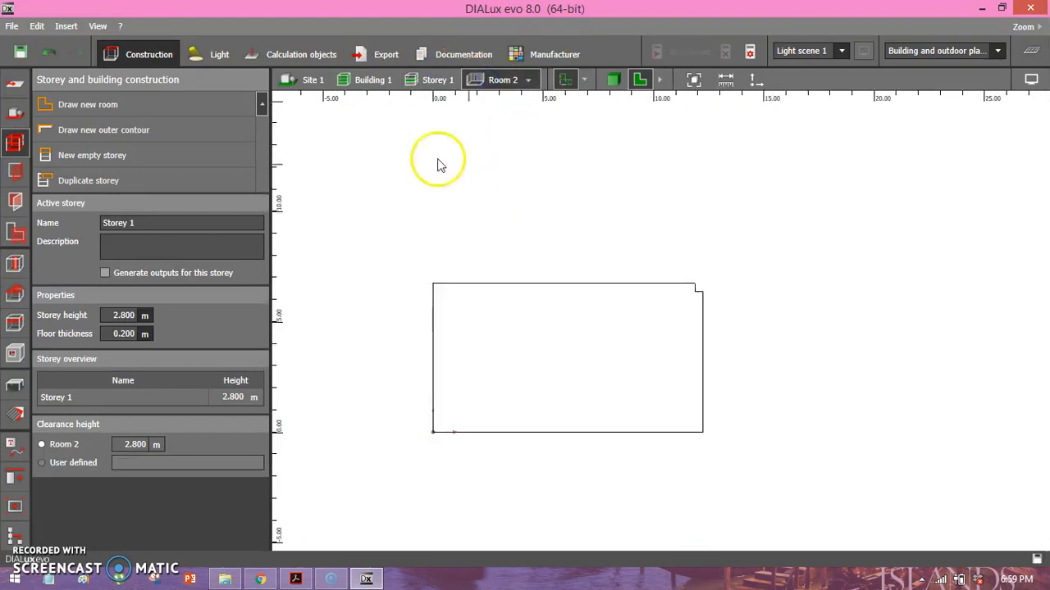
{"action": "left_click", "coordinate": [528, 80]}
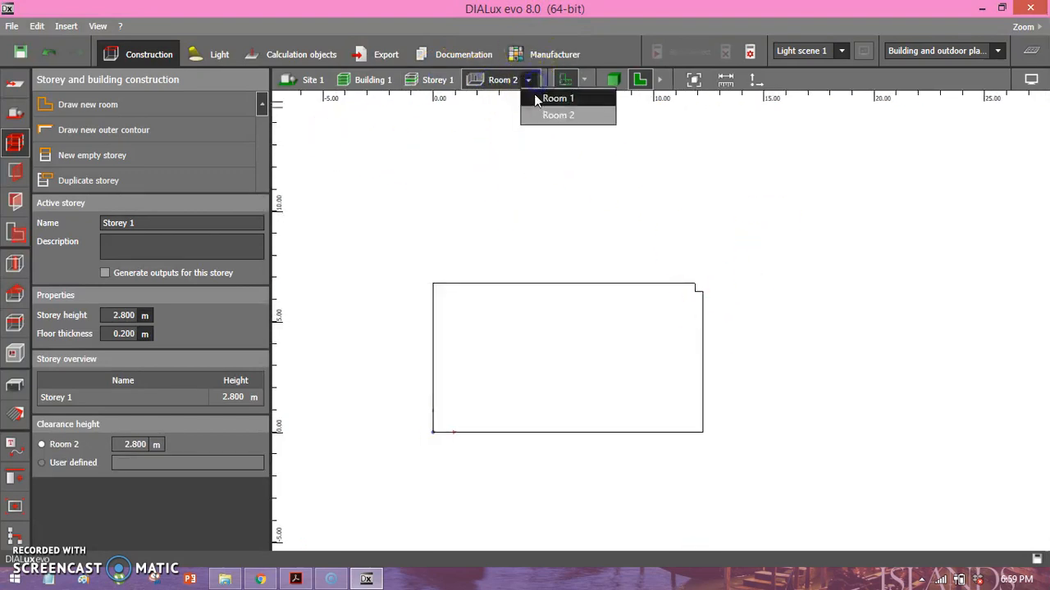
{"action": "left_click", "coordinate": [558, 99]}
{"action": "left_click", "coordinate": [532, 80]}
{"action": "left_click", "coordinate": [541, 98]}
Examine the master's bedroom and the upper T & B in the overall Storey 1 floor plan.
{"action": "left_click", "coordinate": [432, 80]}
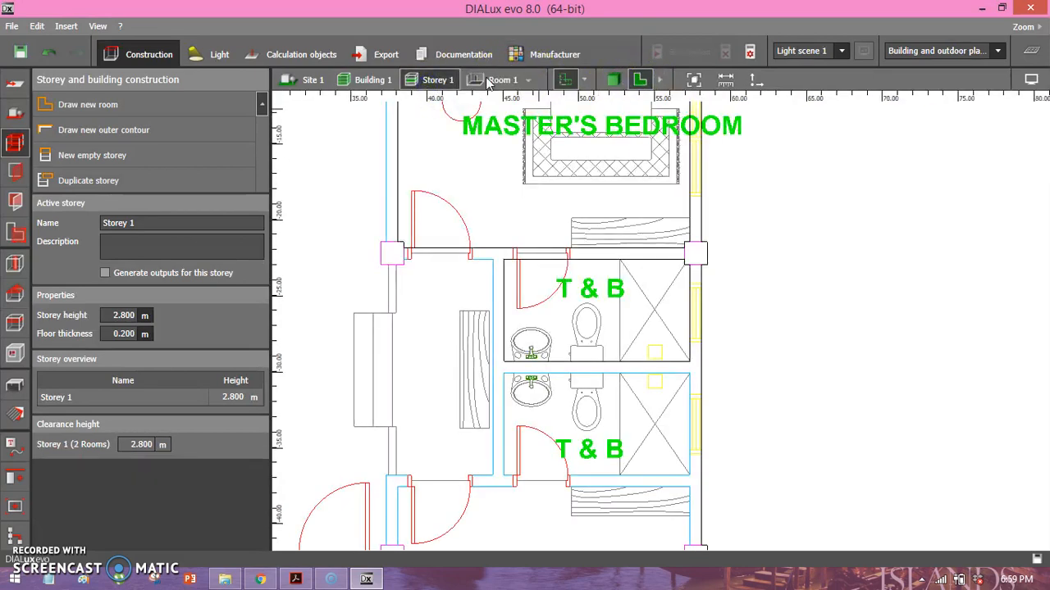
{"action": "scroll", "coordinate": [435, 133], "scroll_direction": "down", "scroll_amount": 3}
{"action": "middle_click_drag", "start_coordinate": [436, 136], "coordinate": [498, 165]}
{"action": "middle_click_drag", "start_coordinate": [547, 199], "coordinate": [635, 199]}
{"action": "scroll", "coordinate": [634, 201], "scroll_direction": "down", "scroll_amount": 4}
{"action": "scroll", "coordinate": [700, 190], "scroll_direction": "up", "scroll_amount": 1}
{"action": "scroll", "coordinate": [628, 234], "scroll_direction": "up", "scroll_amount": 4}
{"action": "middle_click_drag", "start_coordinate": [628, 235], "coordinate": [548, 238]}
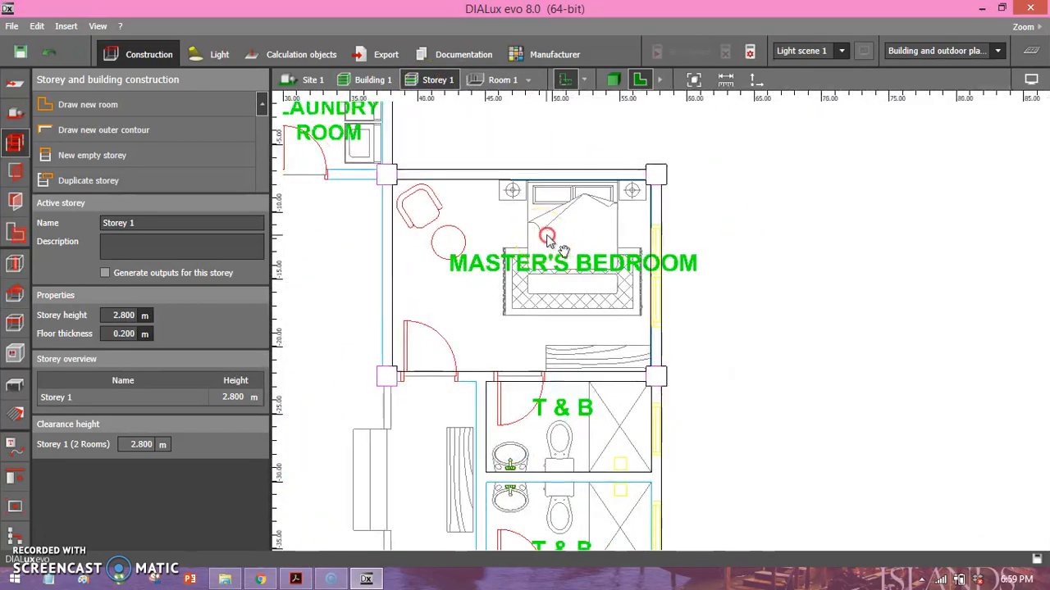
Open Room 1's floor plan and choose the Philips TCS760 2xTL5-25W HFP AC-MLO_830 as the active luminaire.
{"action": "left_click", "coordinate": [514, 81]}
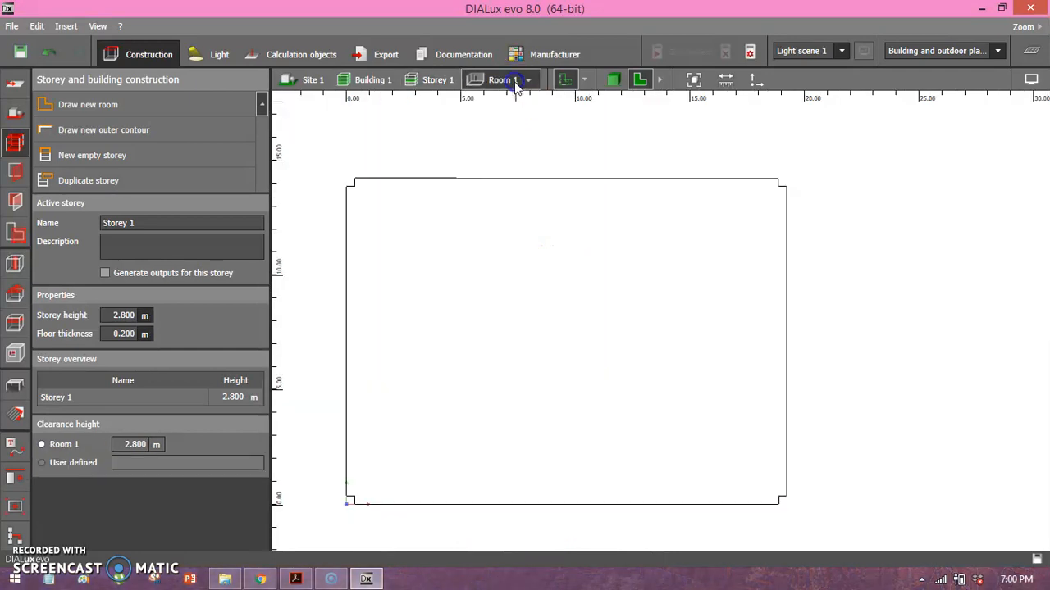
{"action": "middle_click_drag", "start_coordinate": [519, 292], "coordinate": [507, 263]}
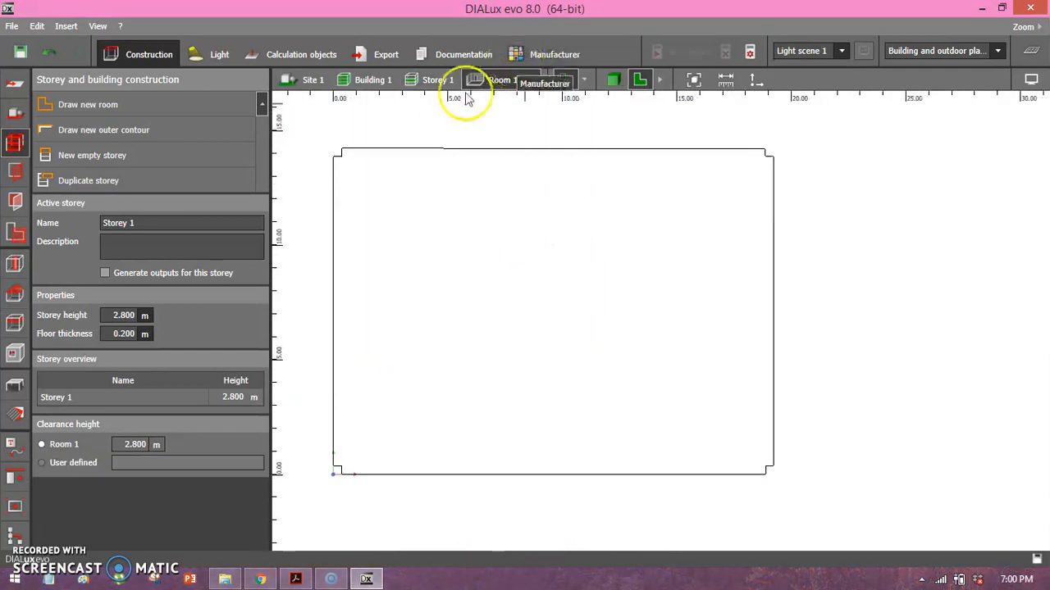
{"action": "middle_click_drag", "start_coordinate": [335, 206], "coordinate": [361, 204]}
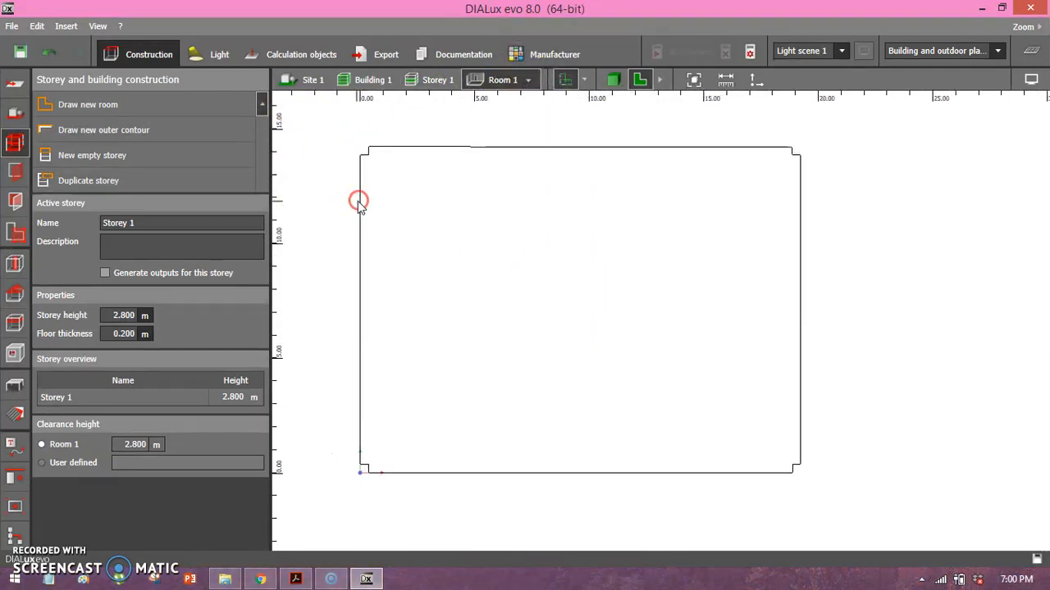
{"action": "left_click", "coordinate": [216, 59]}
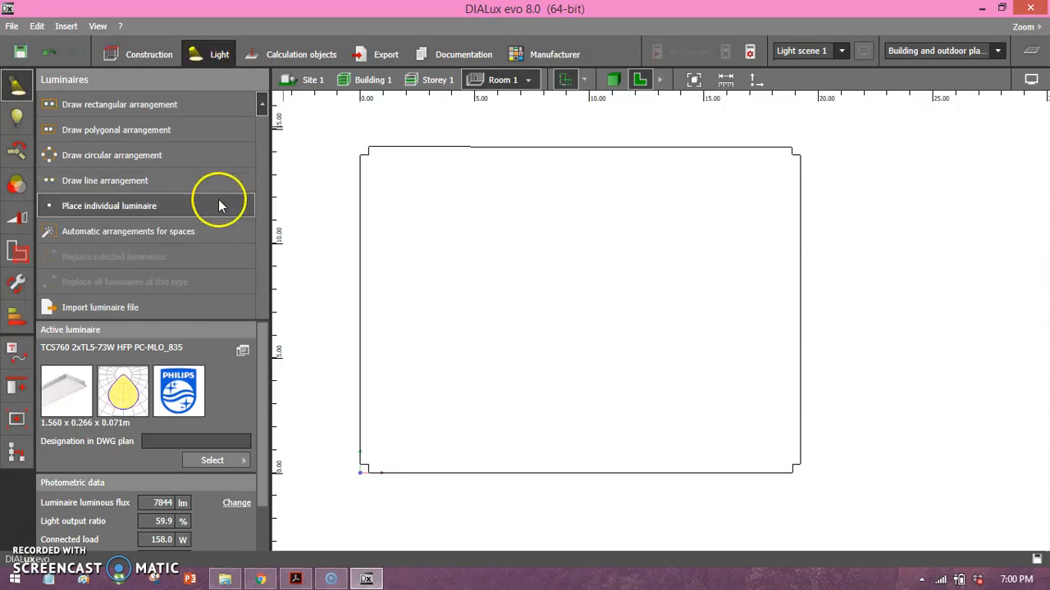
{"action": "left_click", "coordinate": [227, 462]}
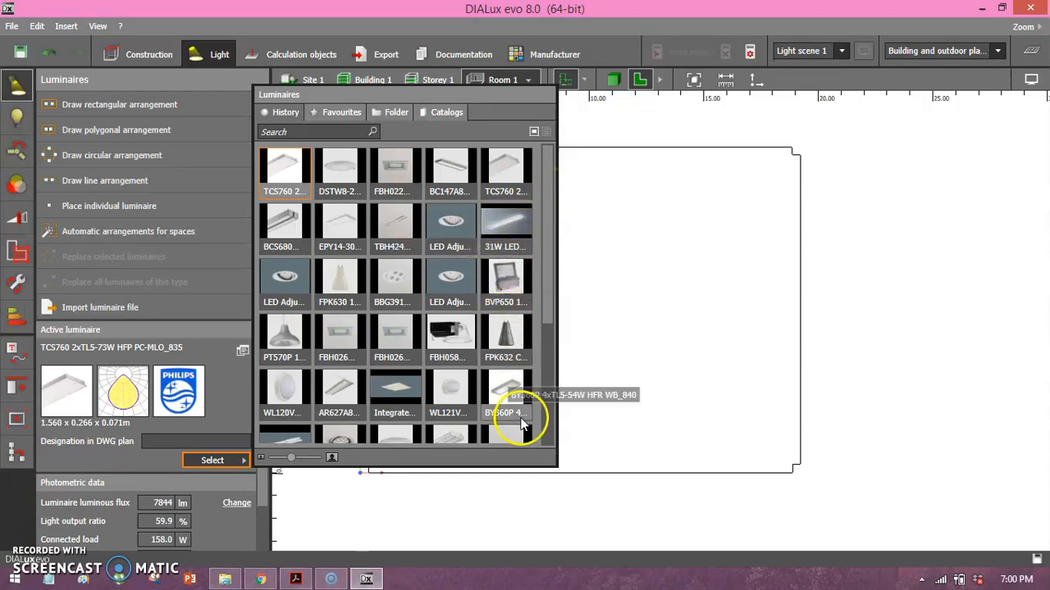
{"action": "left_click", "coordinate": [510, 397]}
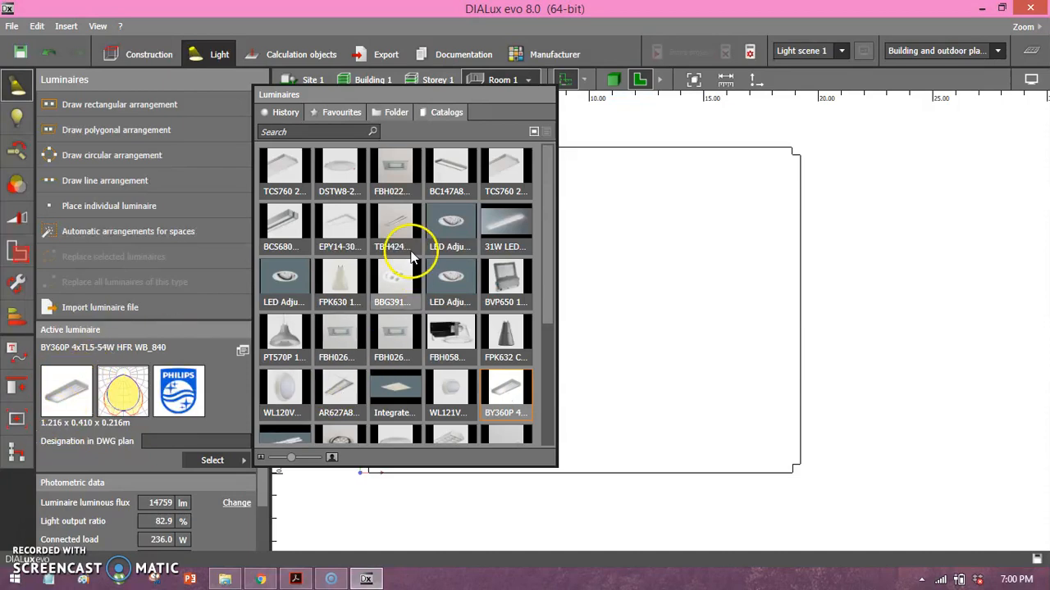
{"action": "left_click", "coordinate": [502, 168]}
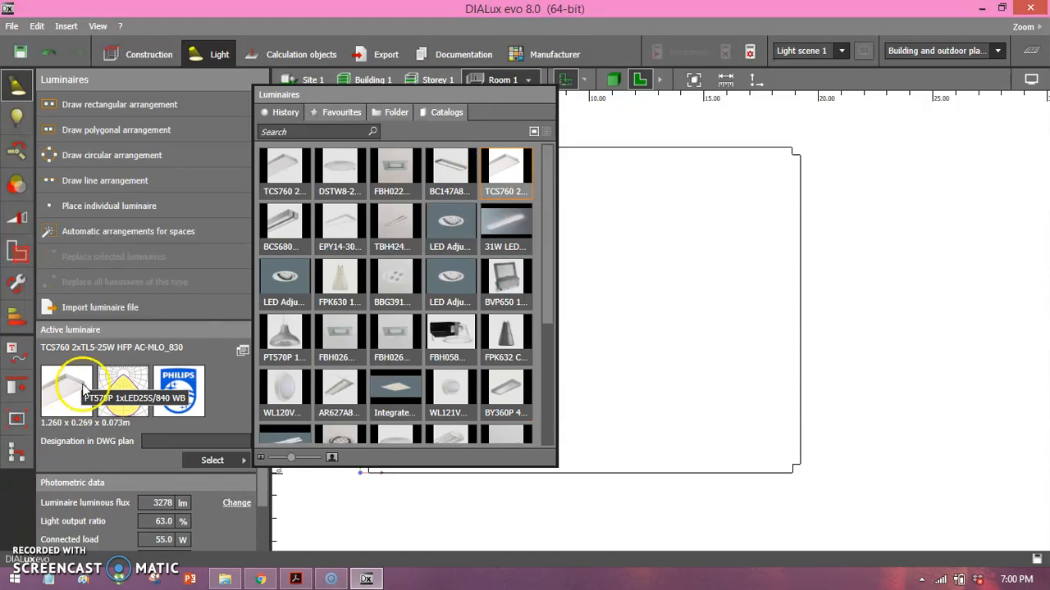
{"action": "left_click", "coordinate": [504, 174]}
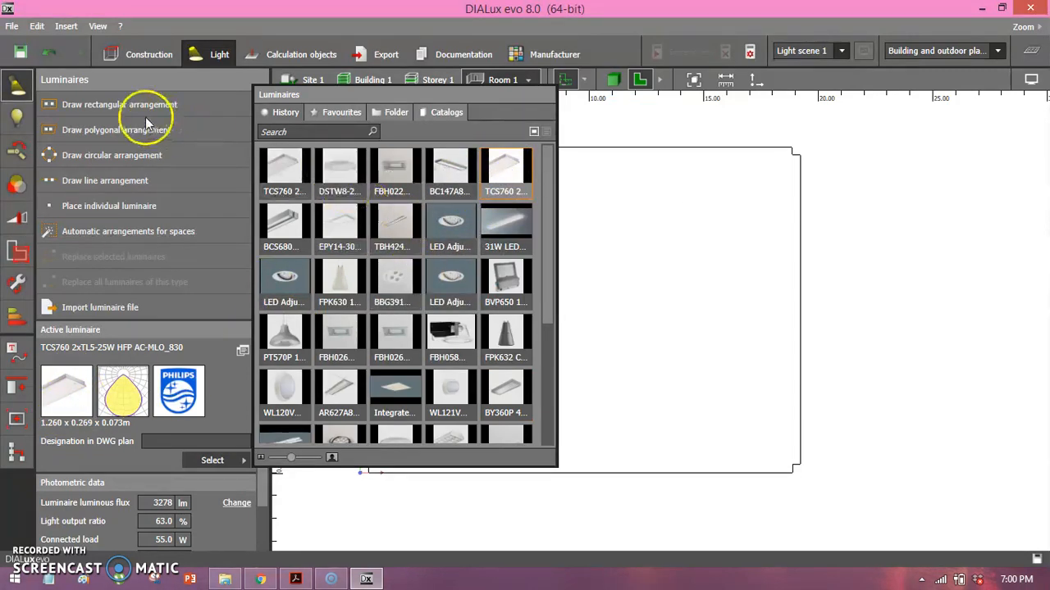
Draw a rectangular luminaire arrangement of about 19.376 by 14.291 m covering the whole of Room 1.
{"action": "left_click", "coordinate": [134, 105]}
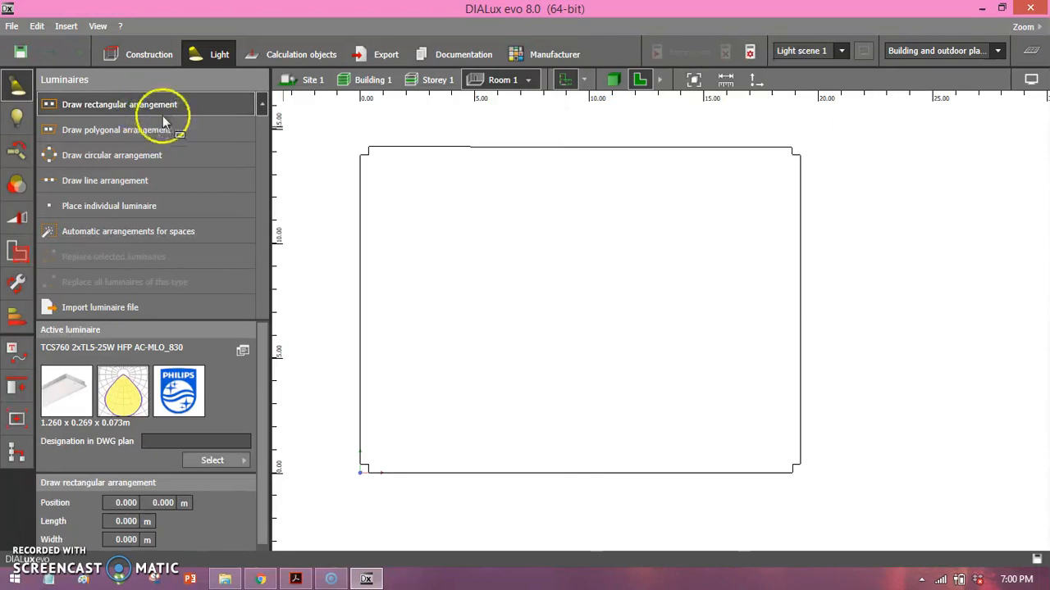
{"action": "left_click", "coordinate": [359, 146]}
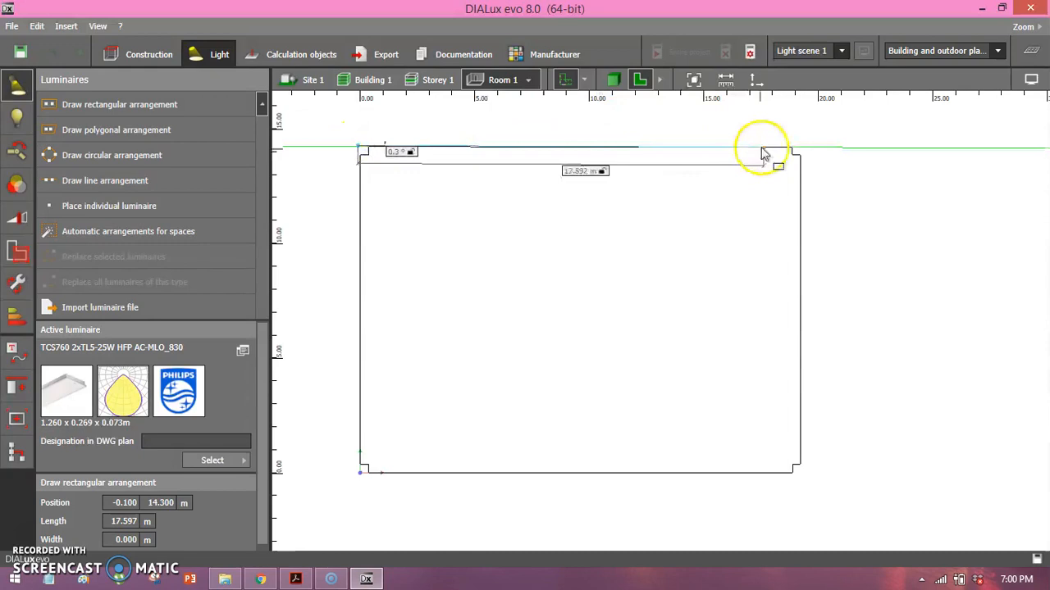
{"action": "left_click", "coordinate": [801, 149]}
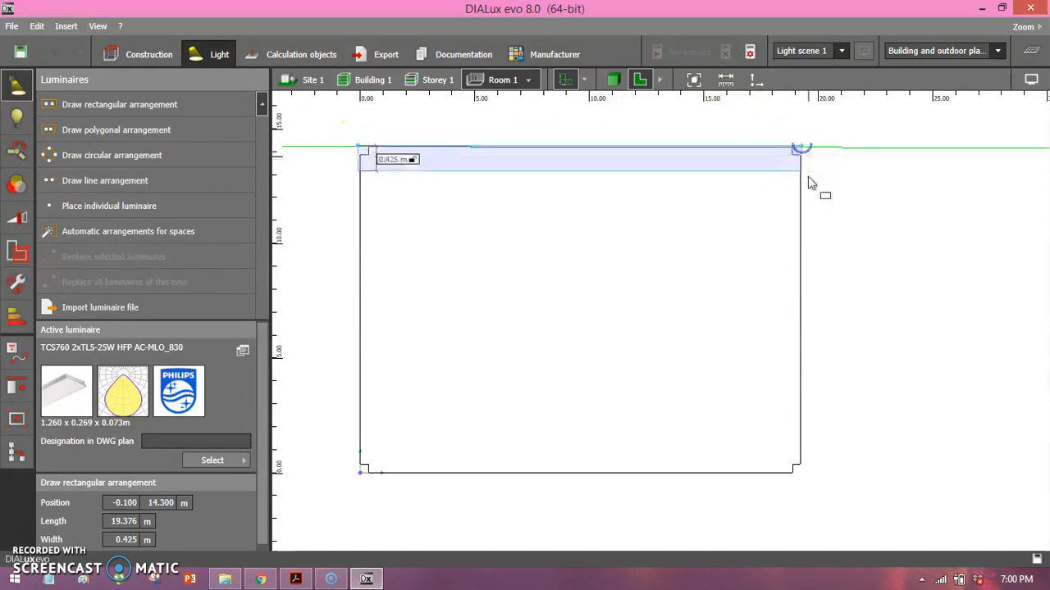
{"action": "left_click", "coordinate": [801, 476]}
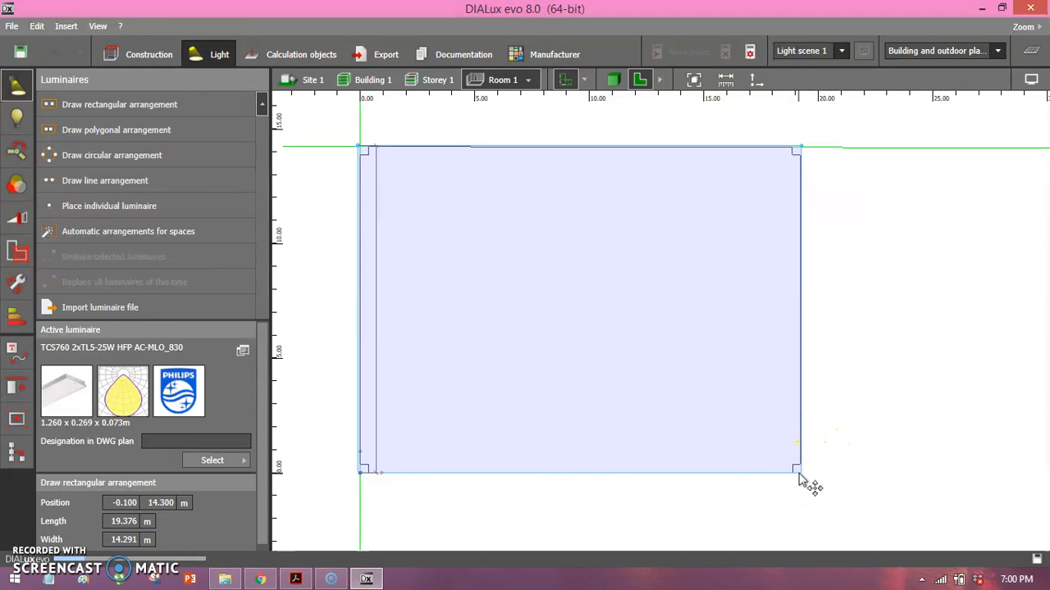
{"action": "left_click", "coordinate": [646, 447]}
Set the target illuminance of Room 1's luminaire arrangement to 50 lx in the estimate calculator.
{"action": "left_click_drag", "start_coordinate": [264, 357], "coordinate": [261, 496]}
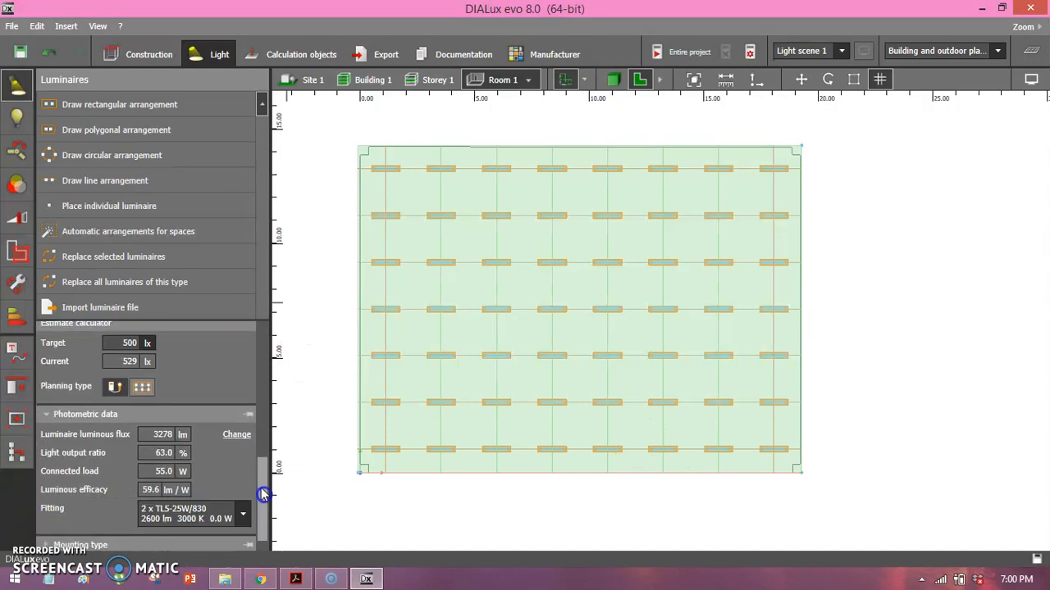
{"action": "left_click", "coordinate": [129, 343]}
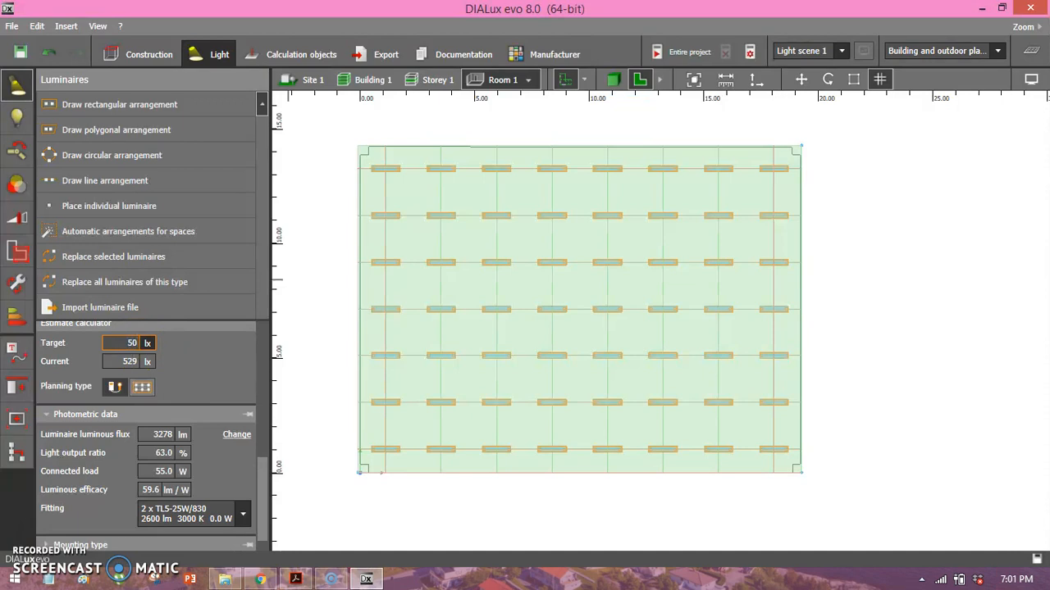
{"action": "key", "text": "Return"}
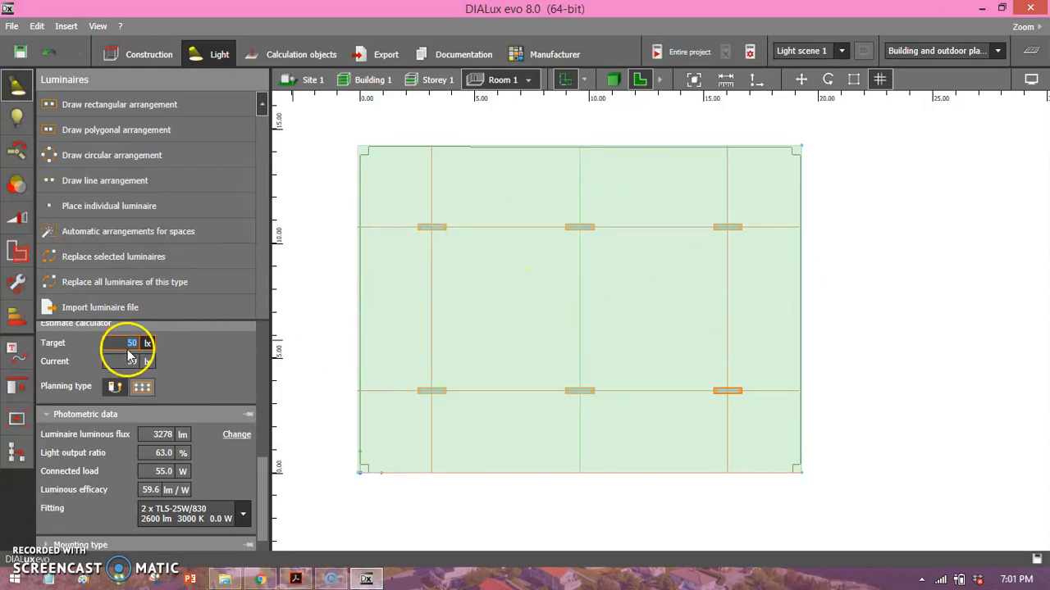
Switch to IESLuxLevel.pdf in Acrobat Reader and look up the bedroom illumination level under Homes on page 11.
{"action": "left_click", "coordinate": [978, 9]}
{"action": "left_click", "coordinate": [547, 30]}
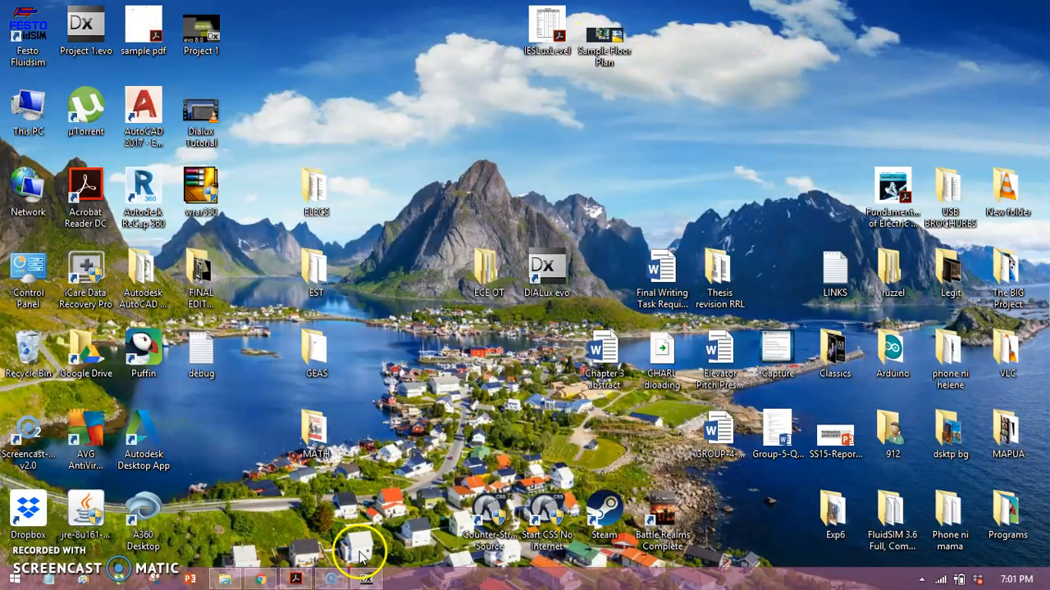
{"action": "left_click", "coordinate": [366, 579]}
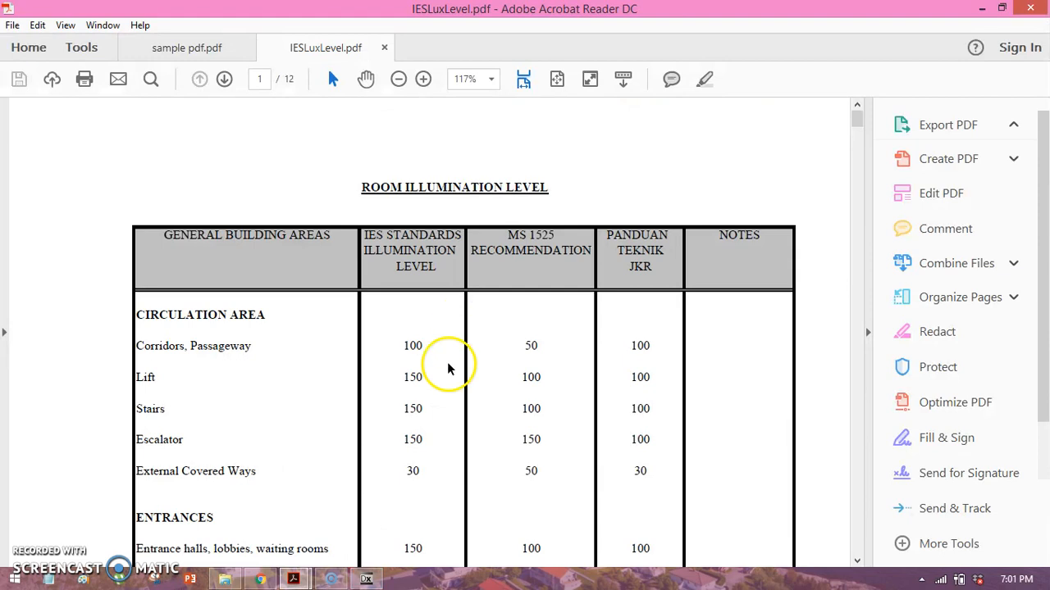
{"action": "left_click_drag", "start_coordinate": [859, 123], "coordinate": [857, 503]}
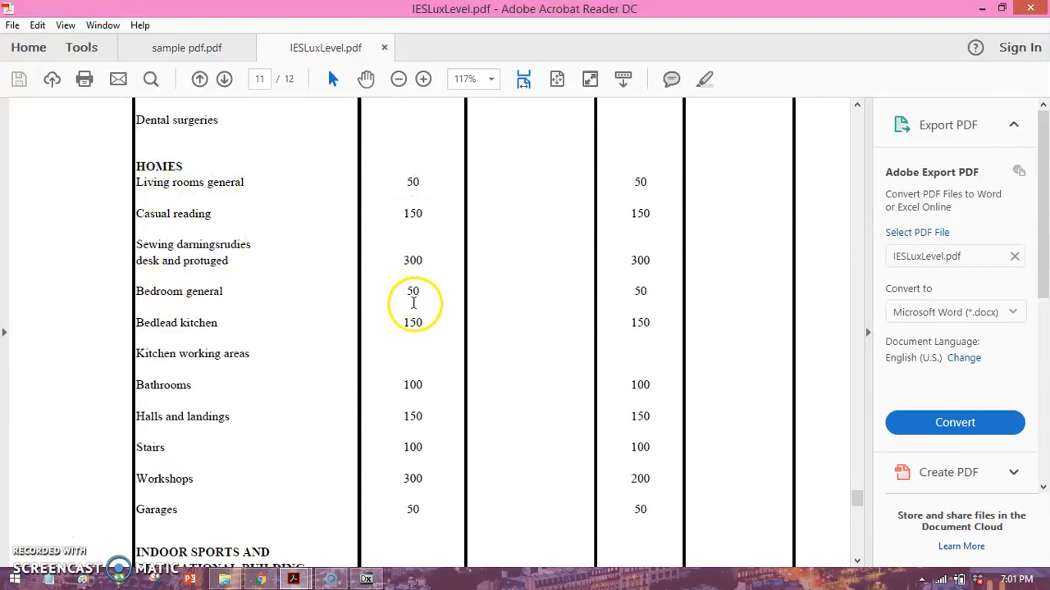
Switch back to DIALux evo and save the project to the Desktop as Demo Project.
{"action": "left_click", "coordinate": [366, 579]}
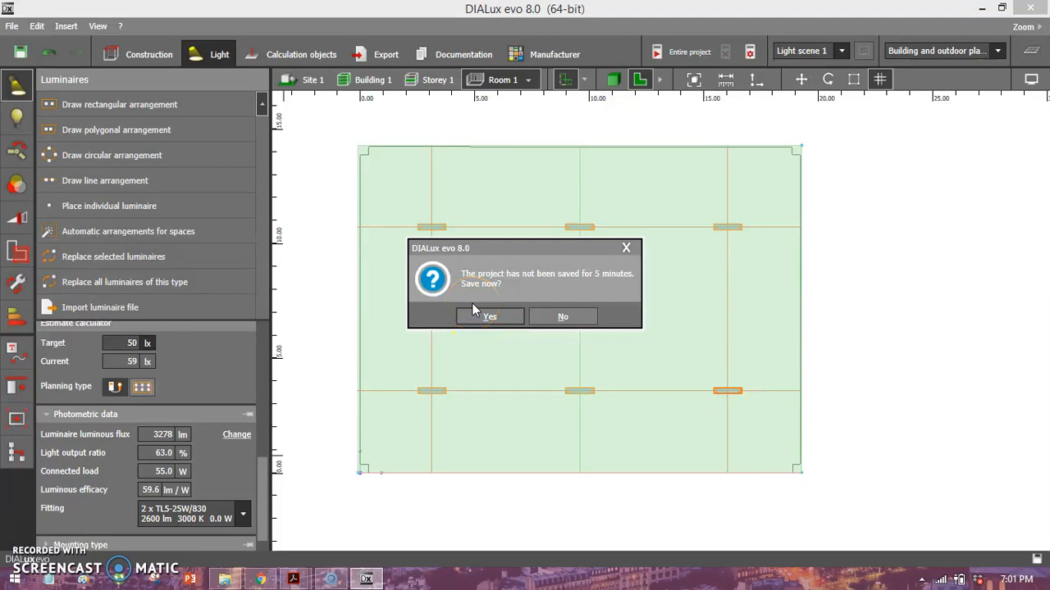
{"action": "left_click", "coordinate": [472, 312]}
{"action": "left_click", "coordinate": [490, 316]}
{"action": "left_click", "coordinate": [73, 150]}
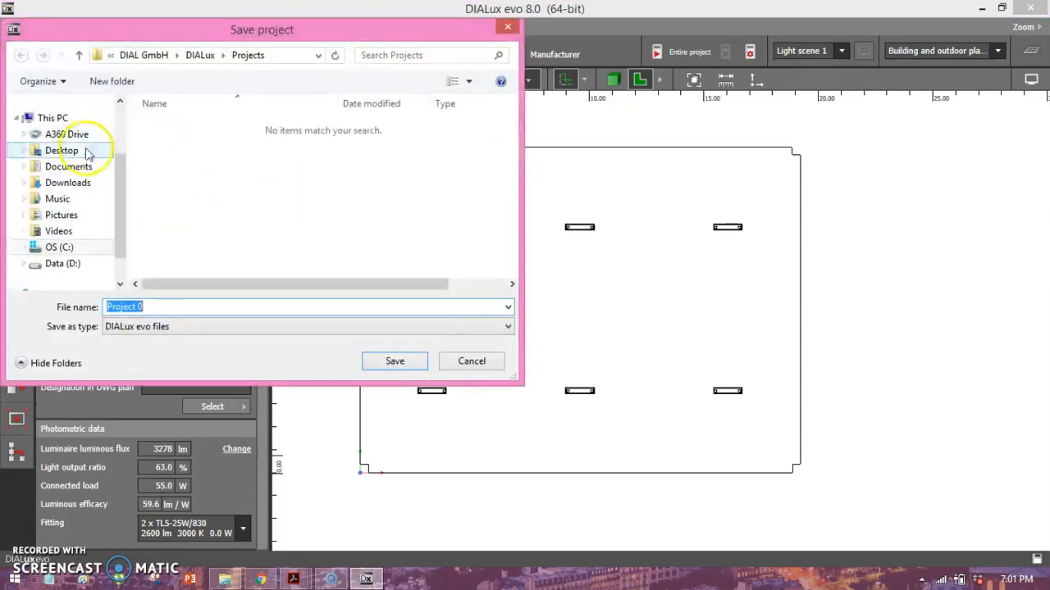
{"action": "left_click", "coordinate": [148, 305]}
{"action": "type", "text": "Demo "}
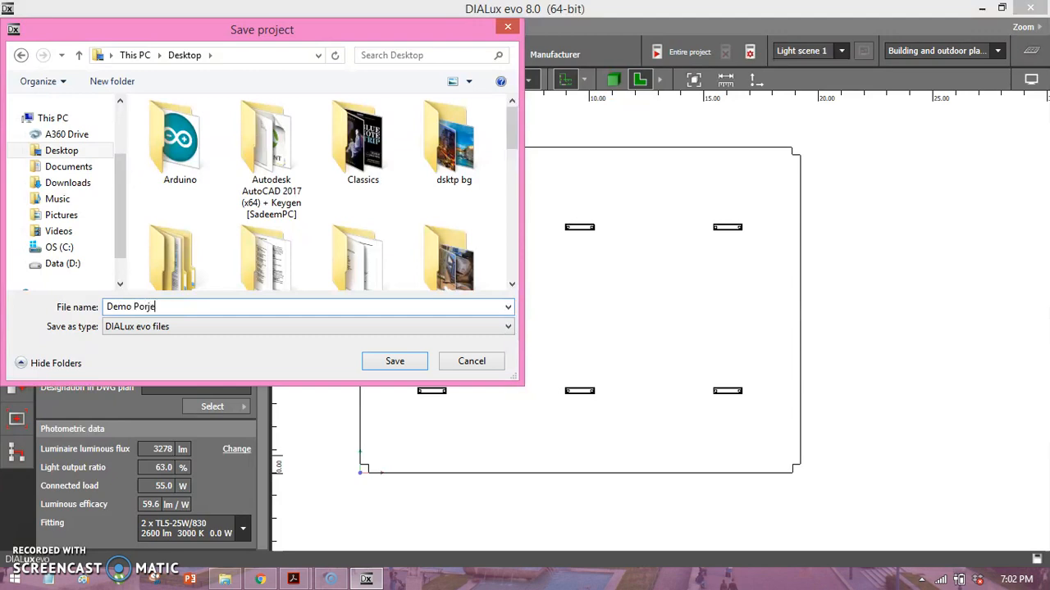
{"action": "type", "text": "Proje"}
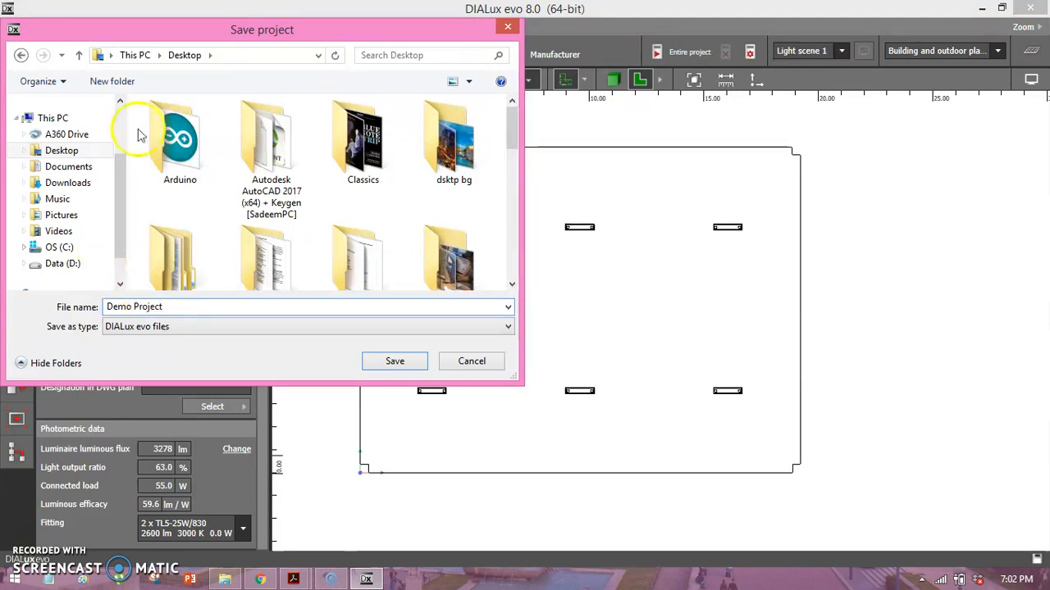
{"action": "left_click", "coordinate": [394, 361]}
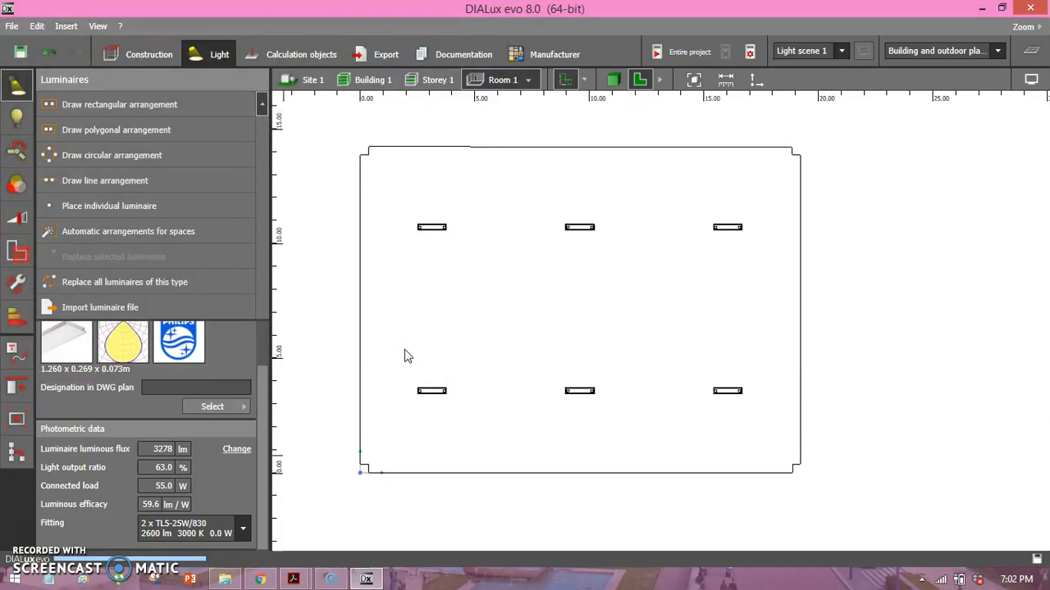
Examine Room 1's luminaire layout in the floor plan and in 3D, from inside the room and from above.
{"action": "middle_click_drag", "start_coordinate": [572, 229], "coordinate": [547, 234]}
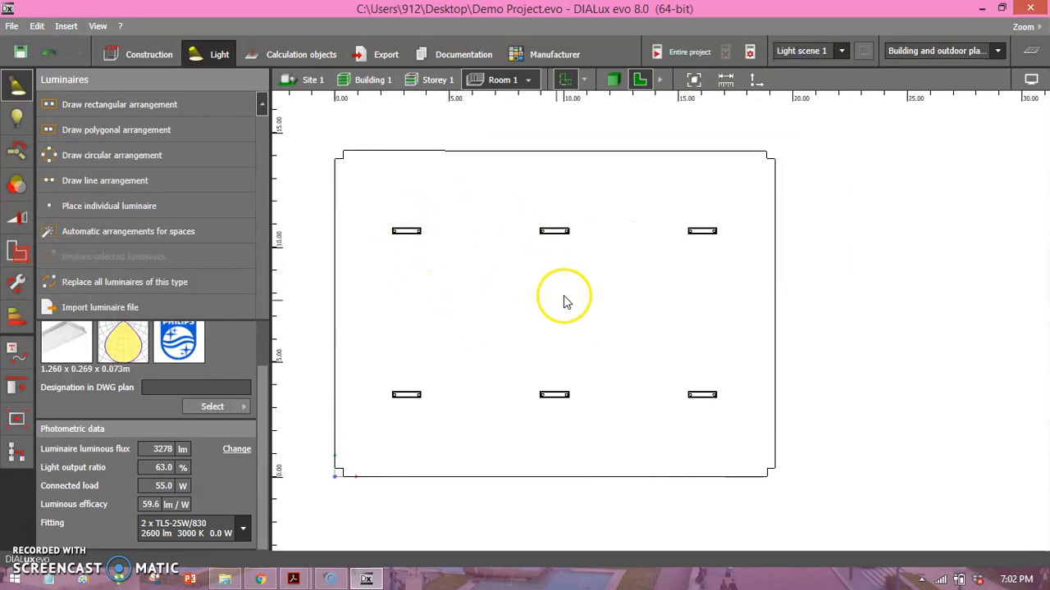
{"action": "middle_click_drag", "start_coordinate": [541, 255], "coordinate": [550, 282]}
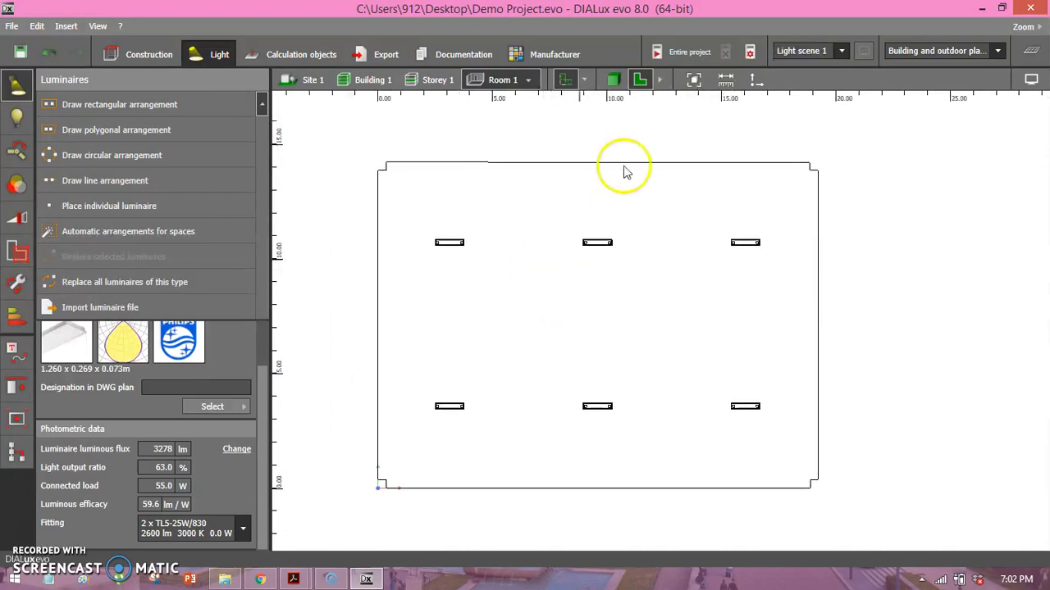
{"action": "left_click", "coordinate": [614, 82]}
{"action": "scroll", "coordinate": [659, 269], "scroll_direction": "up", "scroll_amount": 4}
{"action": "left_click_drag", "start_coordinate": [633, 370], "coordinate": [643, 339]}
{"action": "right_click_drag", "start_coordinate": [643, 339], "coordinate": [643, 341]}
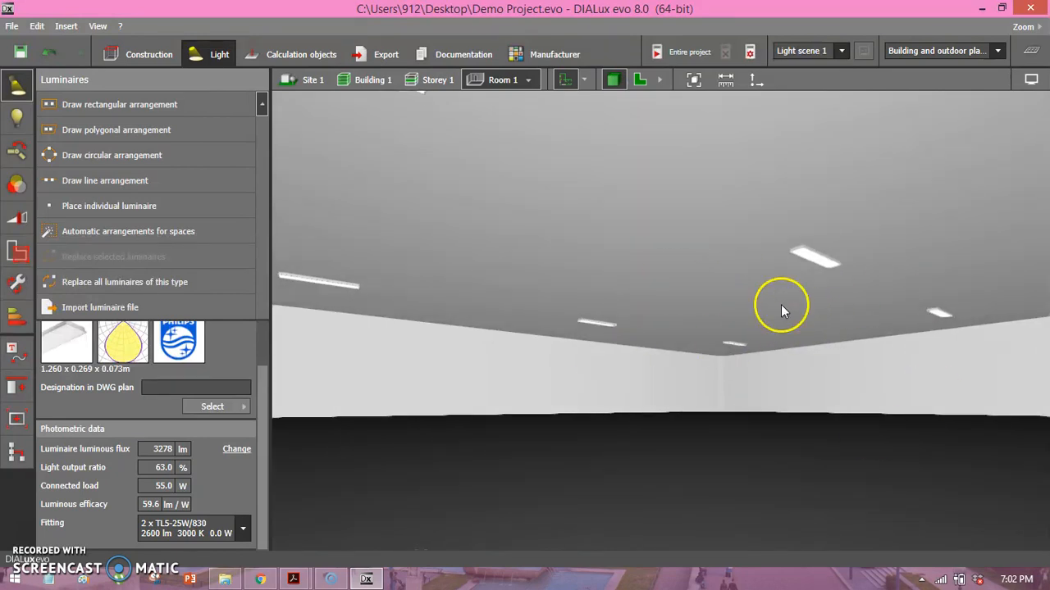
{"action": "right_click_drag", "start_coordinate": [772, 300], "coordinate": [637, 439]}
{"action": "scroll", "coordinate": [637, 439], "scroll_direction": "down", "scroll_amount": 5}
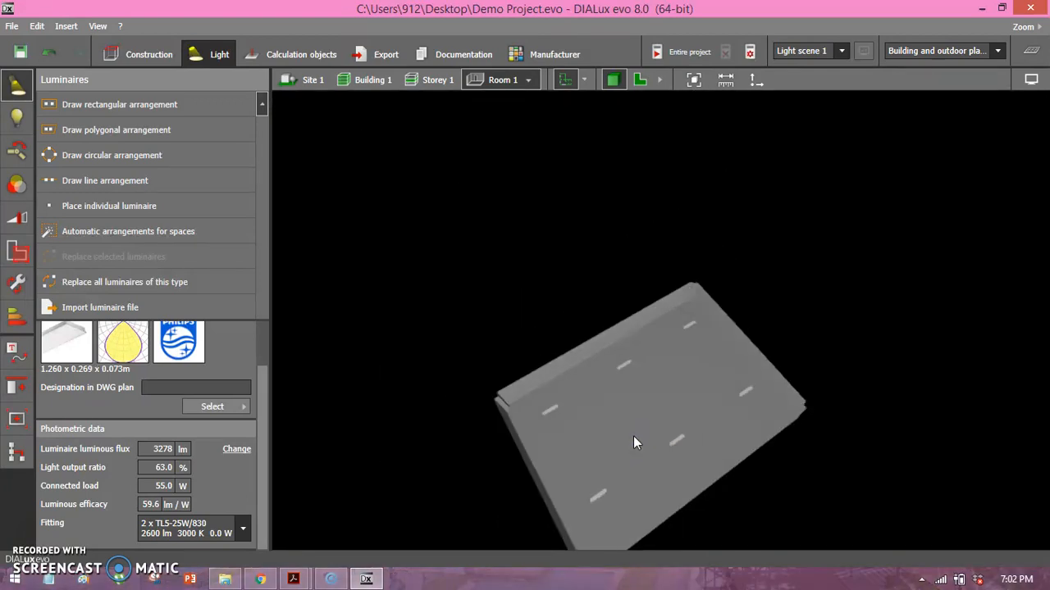
{"action": "middle_click_drag", "start_coordinate": [633, 436], "coordinate": [646, 382]}
{"action": "scroll", "coordinate": [645, 383], "scroll_direction": "up", "scroll_amount": 3}
{"action": "right_click_drag", "start_coordinate": [645, 382], "coordinate": [572, 376]}
{"action": "scroll", "coordinate": [606, 358], "scroll_direction": "up", "scroll_amount": 3}
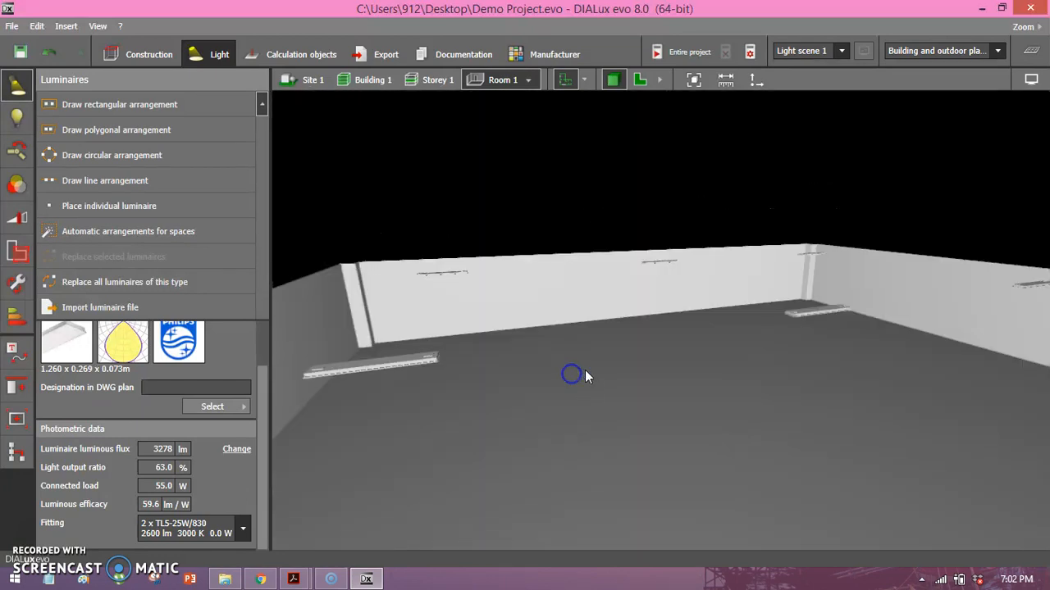
Return Room 1 to the floor plan view and run the lighting calculation for the entire project.
{"action": "left_click", "coordinate": [637, 85]}
{"action": "middle_click_drag", "start_coordinate": [673, 288], "coordinate": [633, 286]}
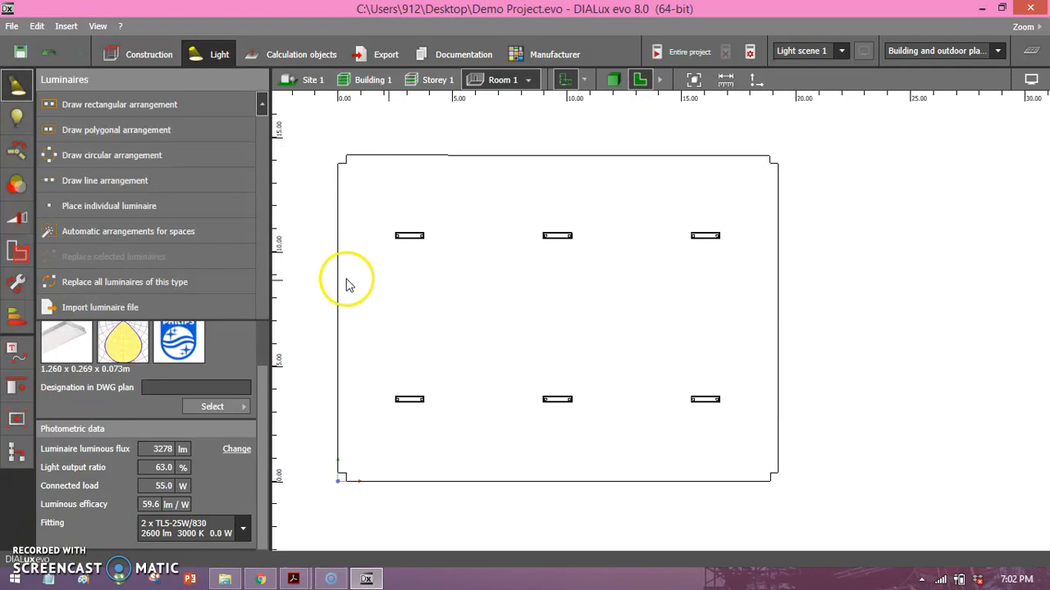
{"action": "left_click_drag", "start_coordinate": [265, 402], "coordinate": [262, 445]}
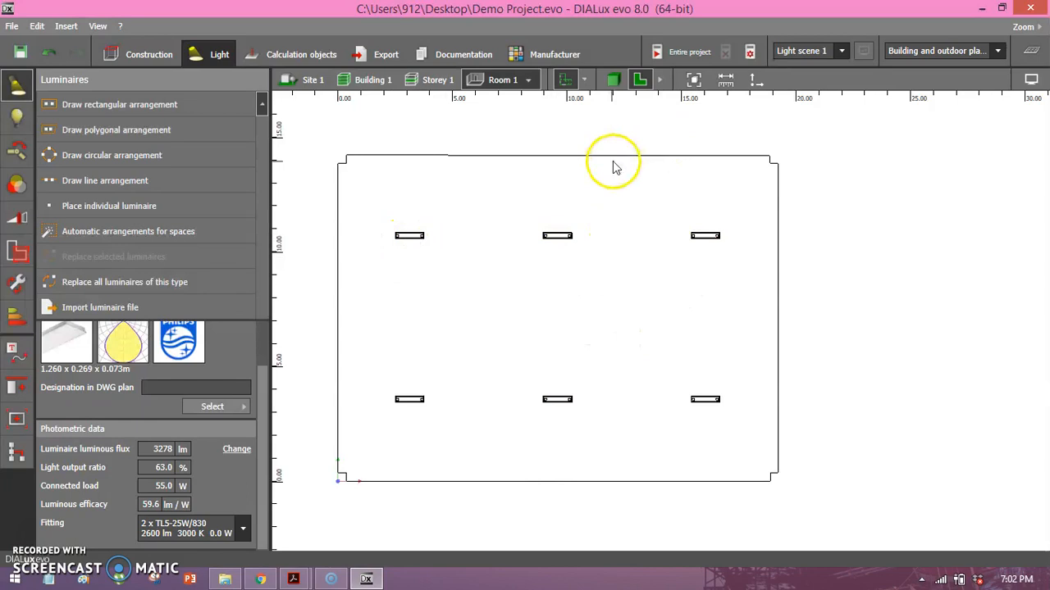
{"action": "left_click", "coordinate": [679, 51]}
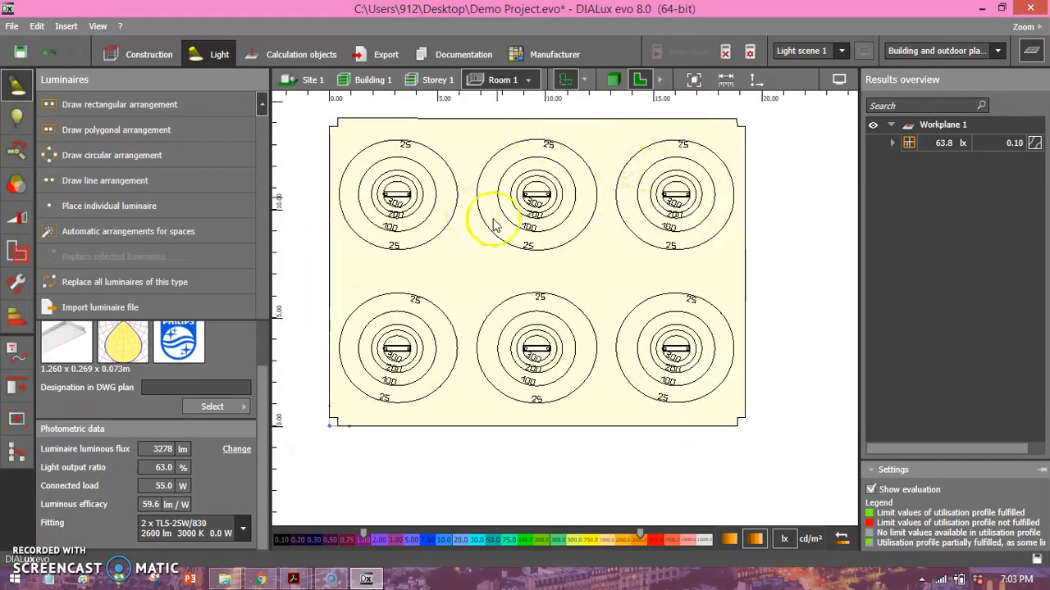
Examine the calculated isolines around Room 1's six luminaires and the average illuminance of Workplane 1.
{"action": "scroll", "coordinate": [406, 295], "scroll_direction": "up", "scroll_amount": 1}
{"action": "middle_click_drag", "start_coordinate": [406, 294], "coordinate": [428, 265]}
{"action": "scroll", "coordinate": [501, 261], "scroll_direction": "up", "scroll_amount": 2}
{"action": "middle_click_drag", "start_coordinate": [501, 261], "coordinate": [479, 320]}
{"action": "scroll", "coordinate": [480, 299], "scroll_direction": "down", "scroll_amount": 2}
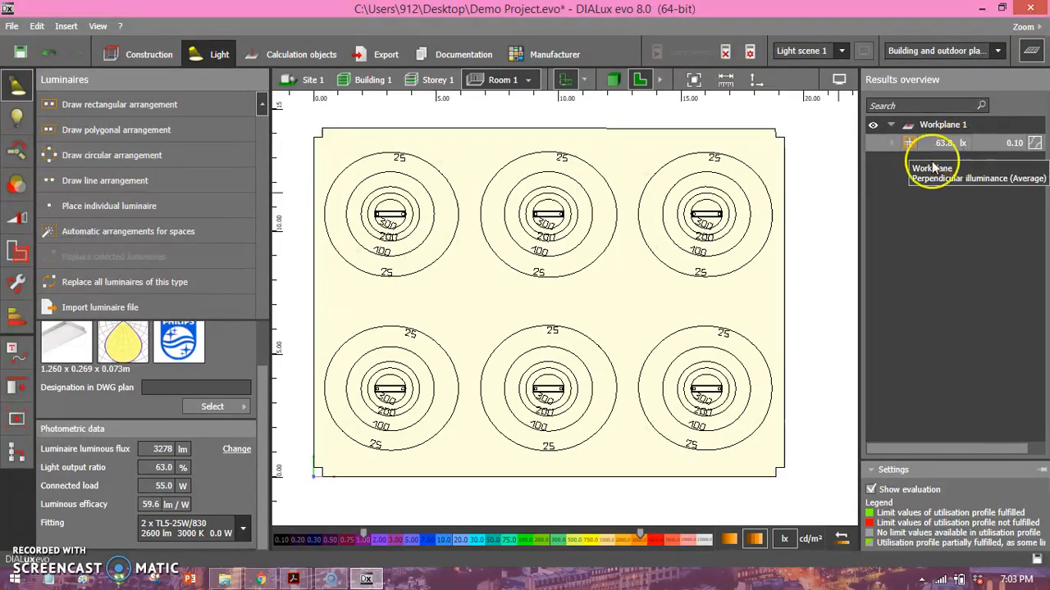
{"action": "scroll", "coordinate": [246, 440], "scroll_direction": "up", "scroll_amount": 2}
{"action": "left_click", "coordinate": [246, 440]}
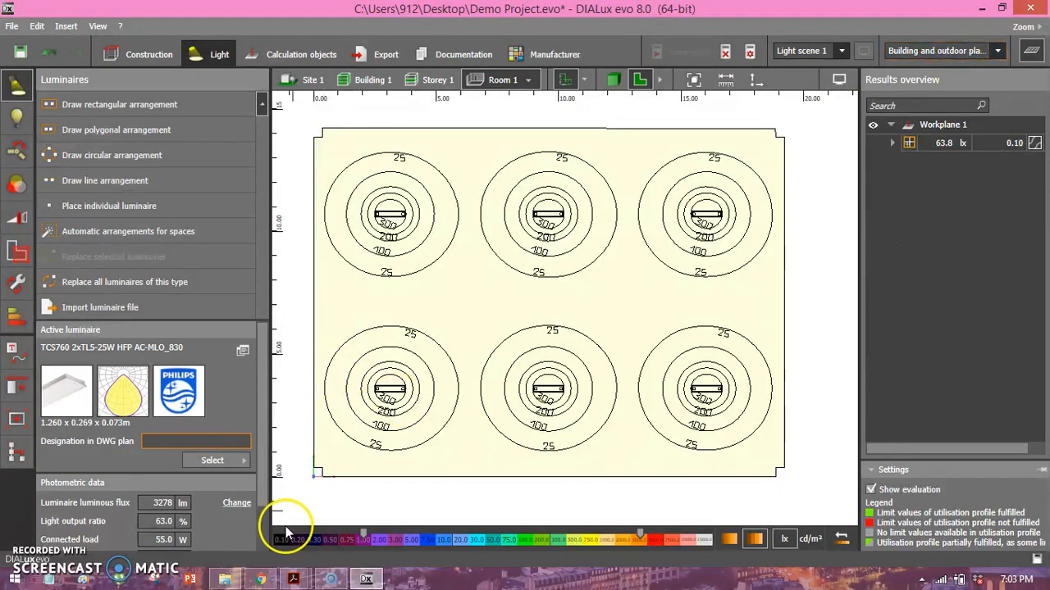
Check the bedroom lux level under Homes in IESLuxLevel.pdf in Acrobat Reader, then return to DIALux evo.
{"action": "mouse_move", "coordinate": [293, 579]}
{"action": "left_click", "coordinate": [352, 523]}
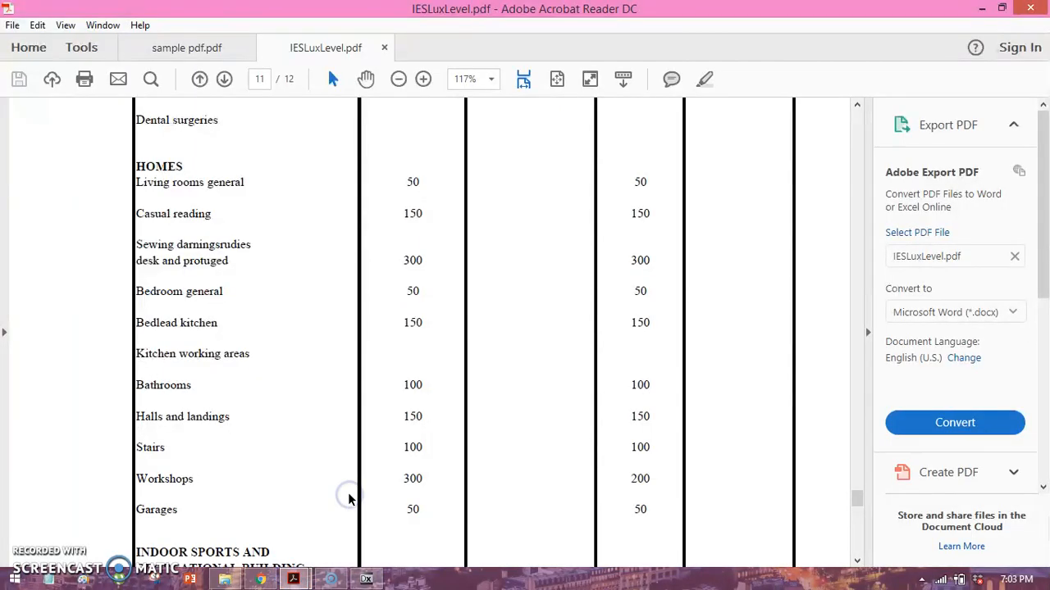
{"action": "left_click", "coordinate": [981, 8]}
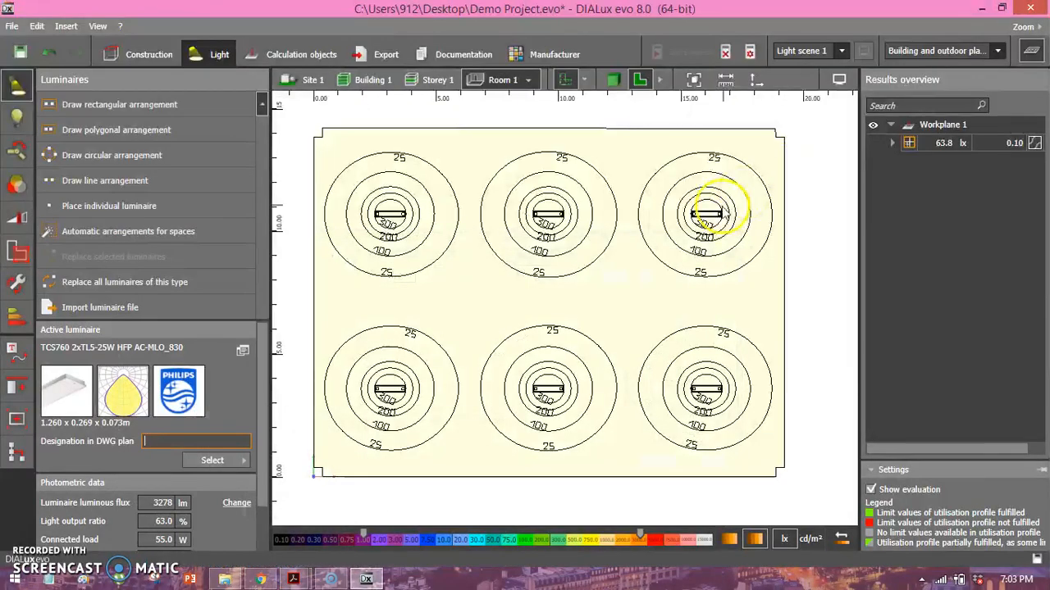
View Room 1's luminaires and illuminance isolines in 3D from above.
{"action": "left_click", "coordinate": [647, 188]}
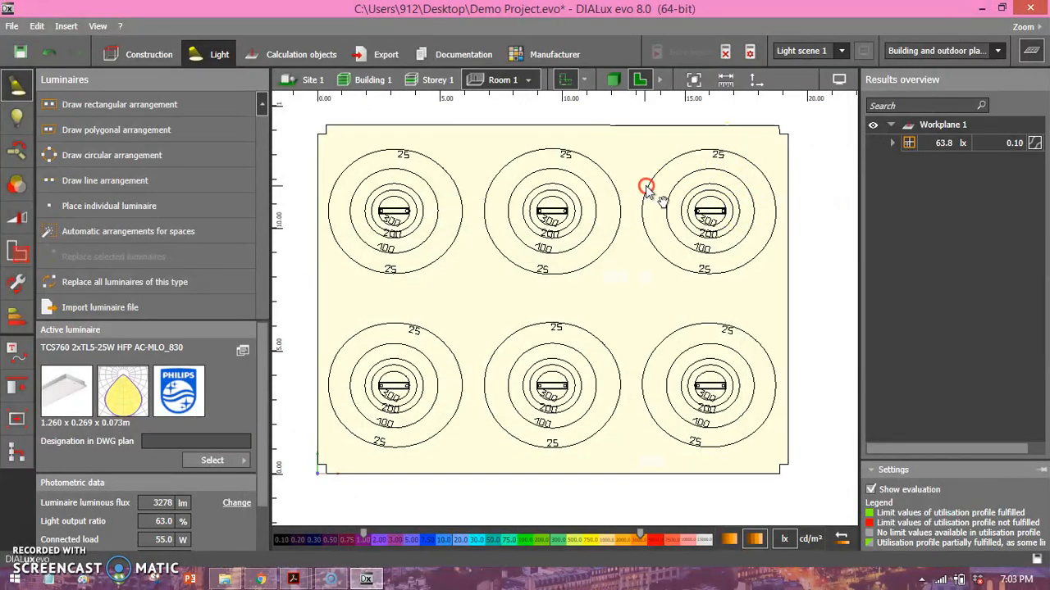
{"action": "left_click", "coordinate": [613, 79]}
{"action": "right_click_drag", "start_coordinate": [564, 318], "coordinate": [592, 289]}
{"action": "scroll", "coordinate": [594, 330], "scroll_direction": "down", "scroll_amount": 3}
{"action": "scroll", "coordinate": [621, 286], "scroll_direction": "down", "scroll_amount": 2}
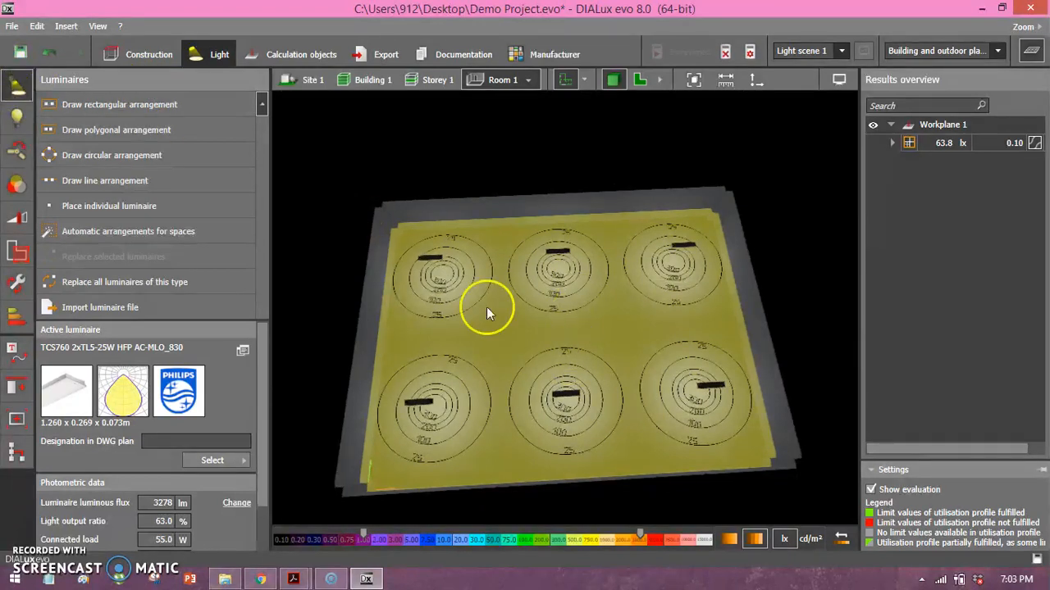
Inspect the lamp properties of Room 1's luminaires, including luminous flux and power.
{"action": "left_click", "coordinate": [15, 120]}
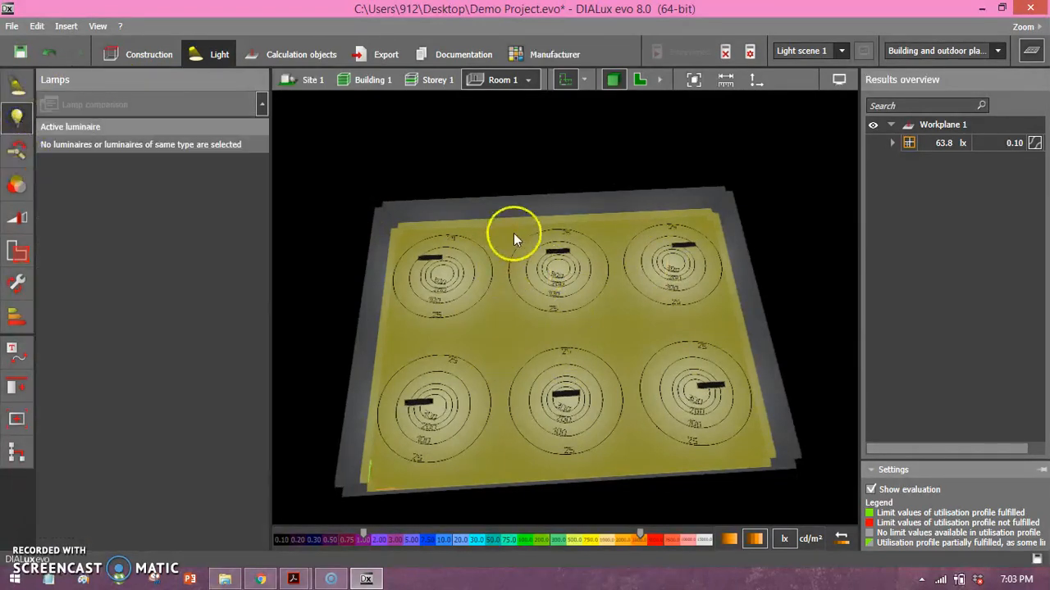
{"action": "left_click", "coordinate": [555, 250]}
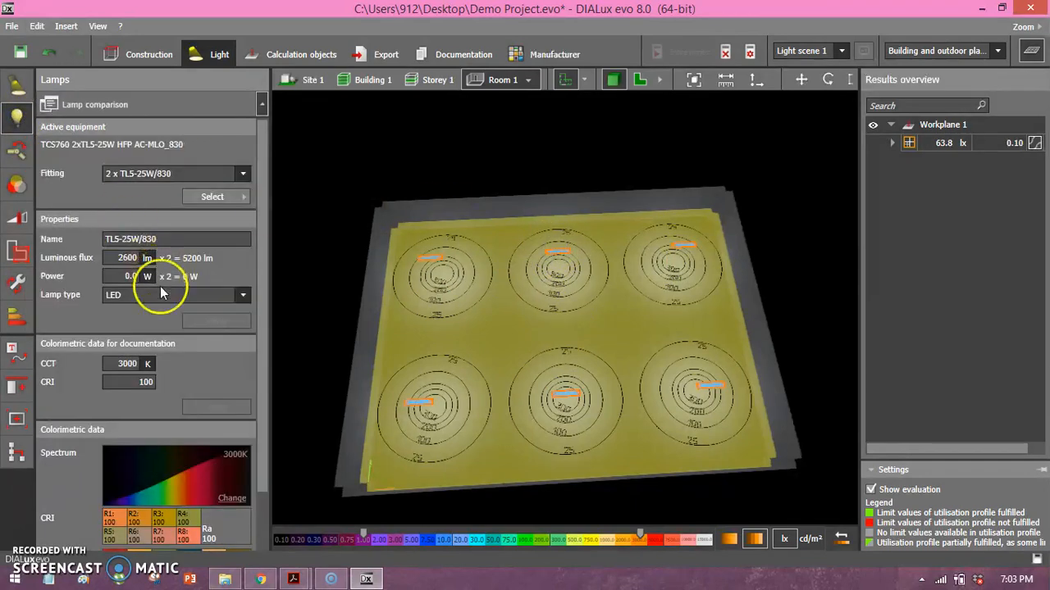
{"action": "left_click", "coordinate": [129, 258]}
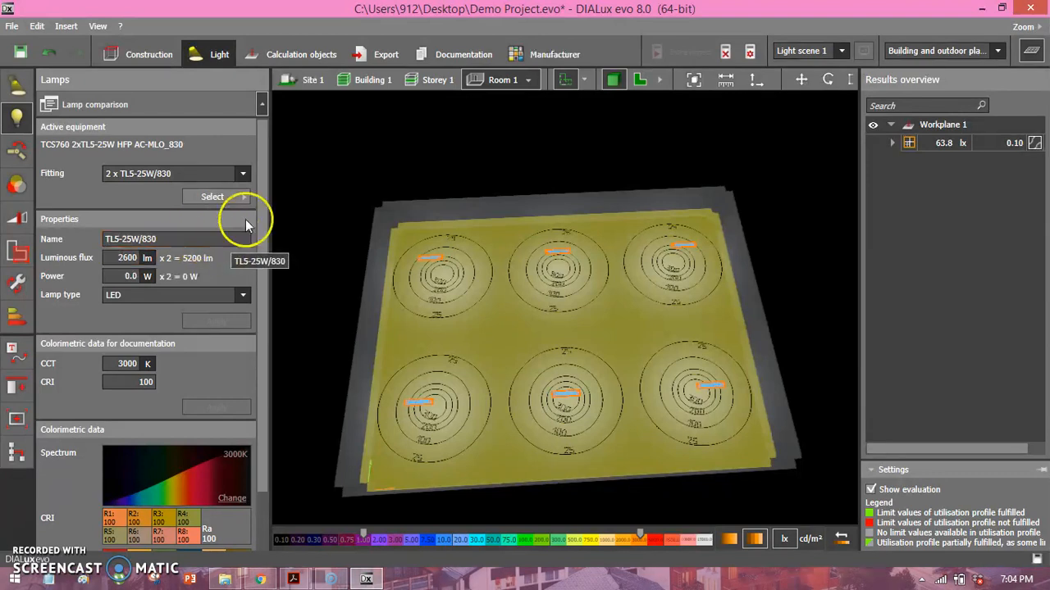
Return Room 1 to the floor plan view and discard the lighting calculation results.
{"action": "left_click", "coordinate": [640, 82]}
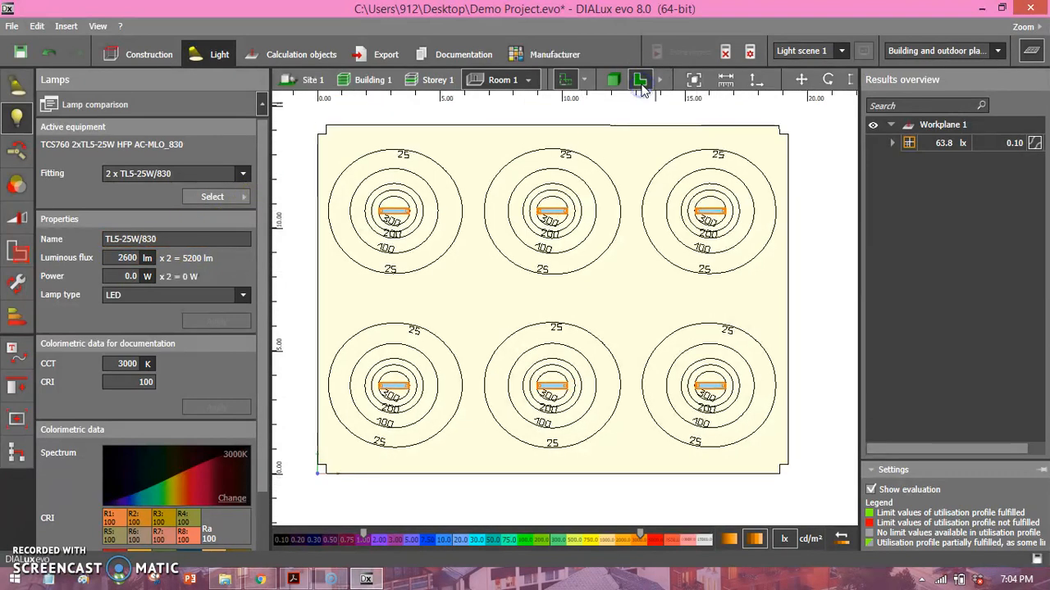
{"action": "left_click_drag", "start_coordinate": [573, 189], "coordinate": [555, 200]}
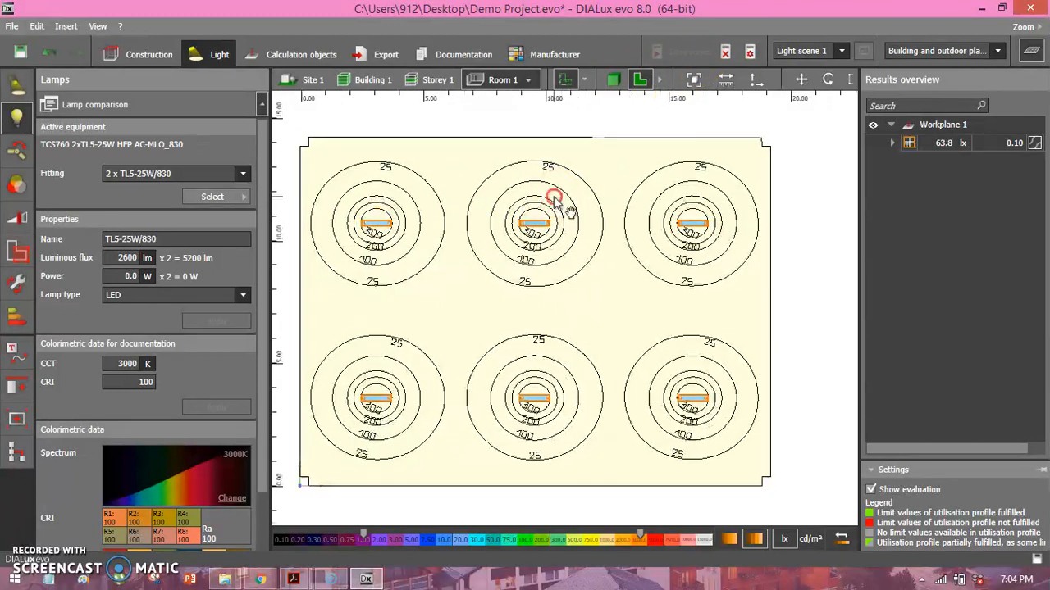
{"action": "scroll", "coordinate": [502, 237], "scroll_direction": "down", "scroll_amount": 2}
{"action": "mouse_move", "coordinate": [470, 249]}
{"action": "middle_mouse_down"}
{"action": "mouse_move", "coordinate": [502, 237]}
{"action": "mouse_move", "coordinate": [469, 262]}
{"action": "middle_mouse_up"}
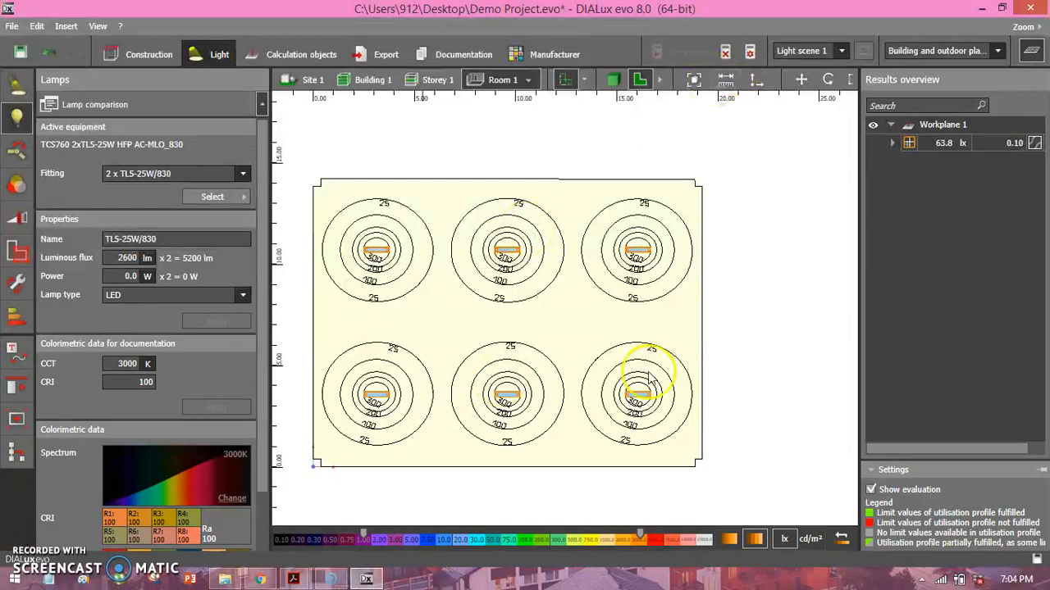
{"action": "left_click", "coordinate": [726, 54]}
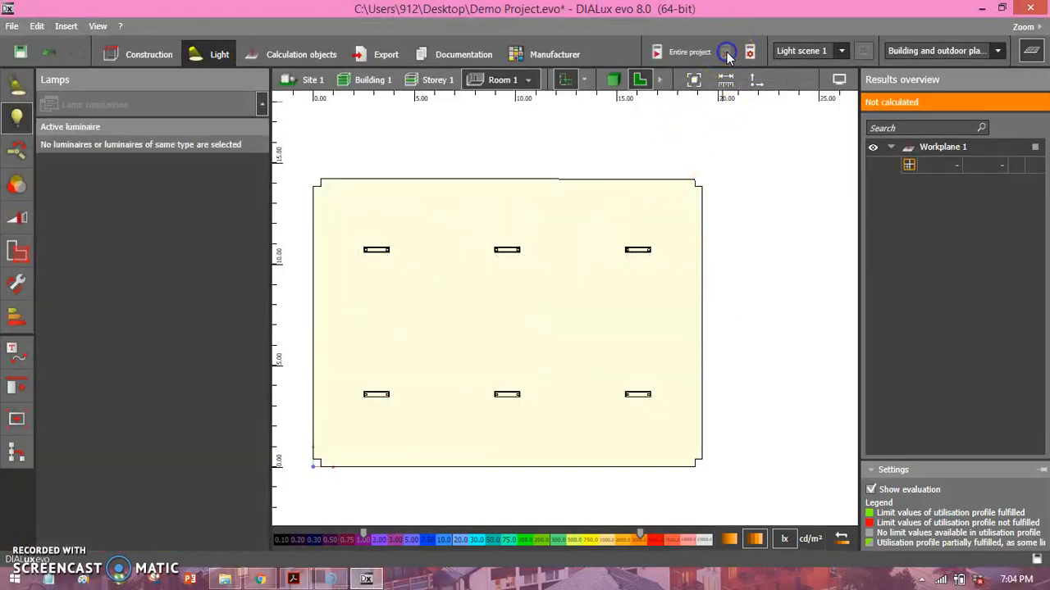
Go back to storey construction and examine Storey 1's floor plan with the master's bedroom and T & B rooms.
{"action": "middle_click_drag", "start_coordinate": [598, 230], "coordinate": [652, 250]}
{"action": "left_click", "coordinate": [134, 55]}
{"action": "middle_click_drag", "start_coordinate": [631, 293], "coordinate": [727, 284]}
{"action": "scroll", "coordinate": [629, 277], "scroll_direction": "down", "scroll_amount": 2}
{"action": "middle_click_drag", "start_coordinate": [493, 284], "coordinate": [534, 282]}
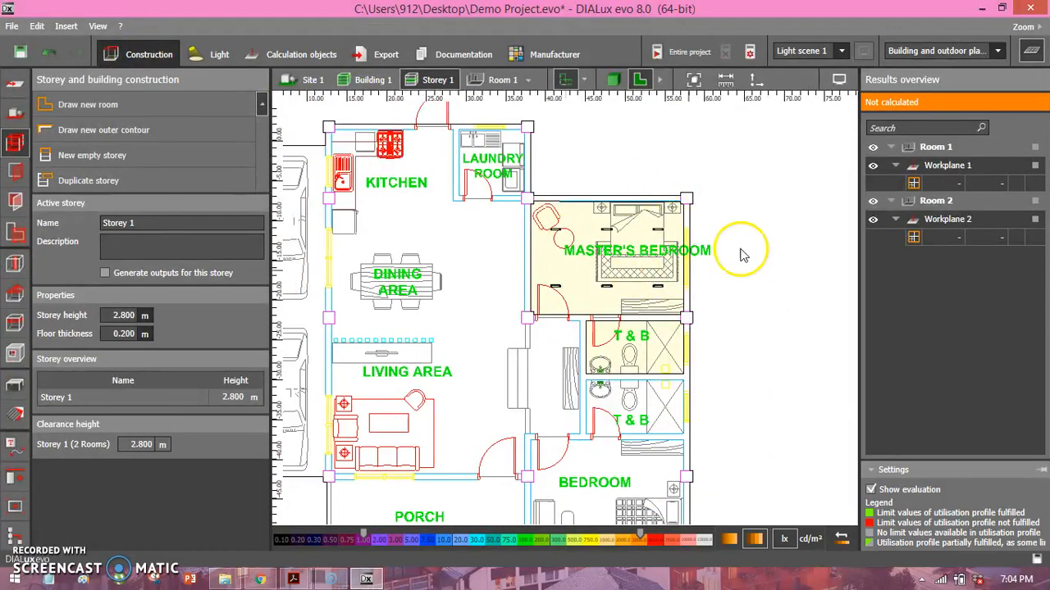
{"action": "scroll", "coordinate": [575, 277], "scroll_direction": "up", "scroll_amount": 3}
{"action": "scroll", "coordinate": [493, 274], "scroll_direction": "down", "scroll_amount": 3}
{"action": "middle_click_drag", "start_coordinate": [492, 275], "coordinate": [691, 251]}
{"action": "scroll", "coordinate": [614, 250], "scroll_direction": "down", "scroll_amount": 2}
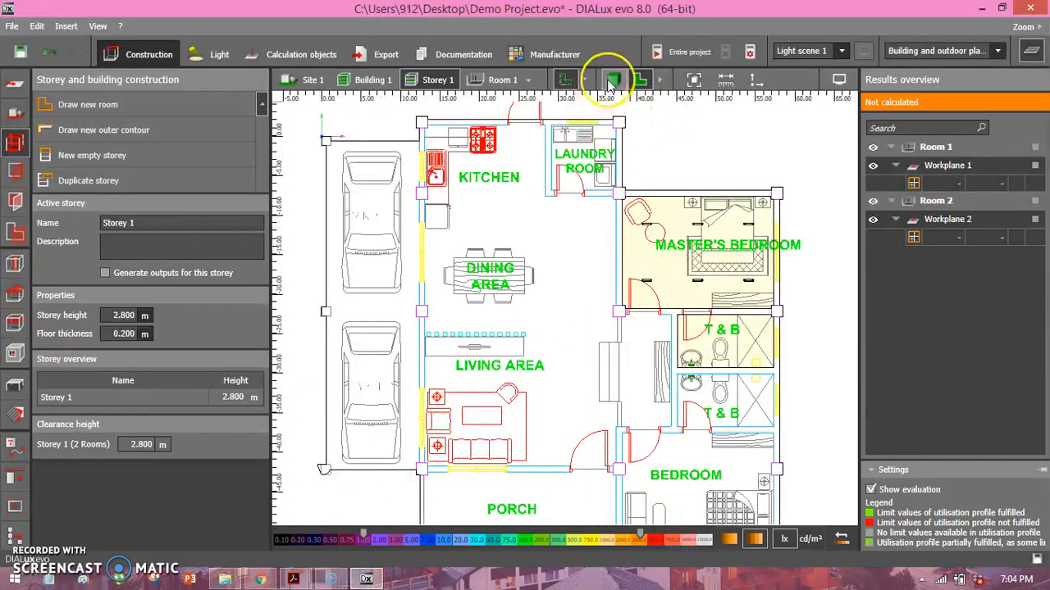
Examine Storey 1 in 3D, orbiting around the two modelled rooms and the surrounding building block.
{"action": "left_click", "coordinate": [613, 79]}
{"action": "right_click_drag", "start_coordinate": [574, 196], "coordinate": [460, 344]}
{"action": "scroll", "coordinate": [566, 219], "scroll_direction": "up", "scroll_amount": 8}
{"action": "scroll", "coordinate": [579, 261], "scroll_direction": "down", "scroll_amount": 6}
{"action": "scroll", "coordinate": [437, 308], "scroll_direction": "down", "scroll_amount": 2}
{"action": "middle_click_drag", "start_coordinate": [435, 307], "coordinate": [465, 284]}
{"action": "mouse_move", "coordinate": [673, 191]}
{"action": "right_mouse_down"}
{"action": "mouse_move", "coordinate": [679, 227]}
{"action": "mouse_move", "coordinate": [664, 179]}
{"action": "right_mouse_up"}
{"action": "middle_click_drag", "start_coordinate": [520, 218], "coordinate": [562, 202]}
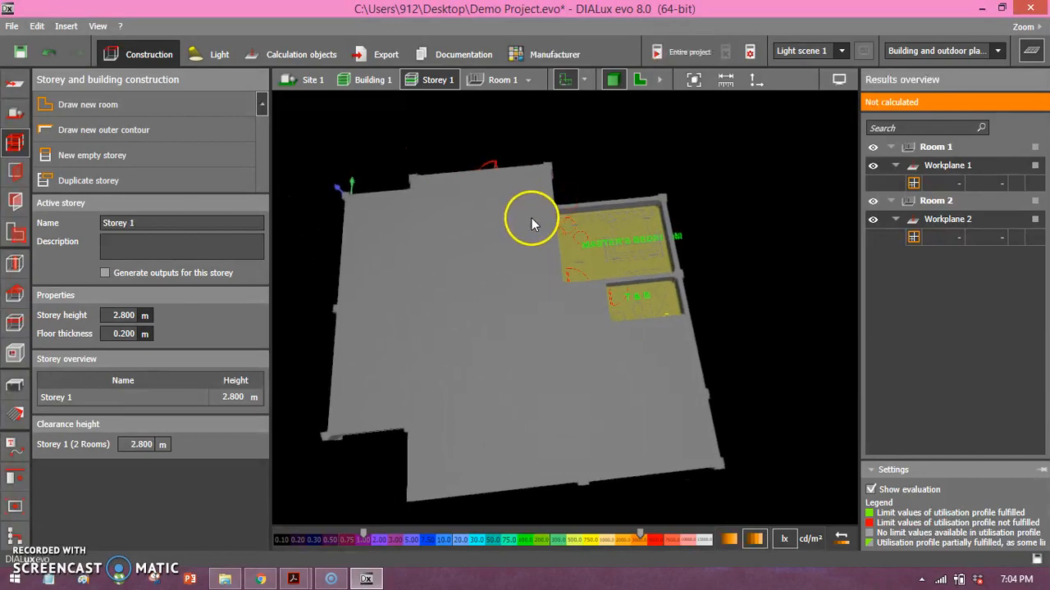
Include all available outputs in the project documentation and determine the page count for printing.
{"action": "left_click", "coordinate": [483, 66]}
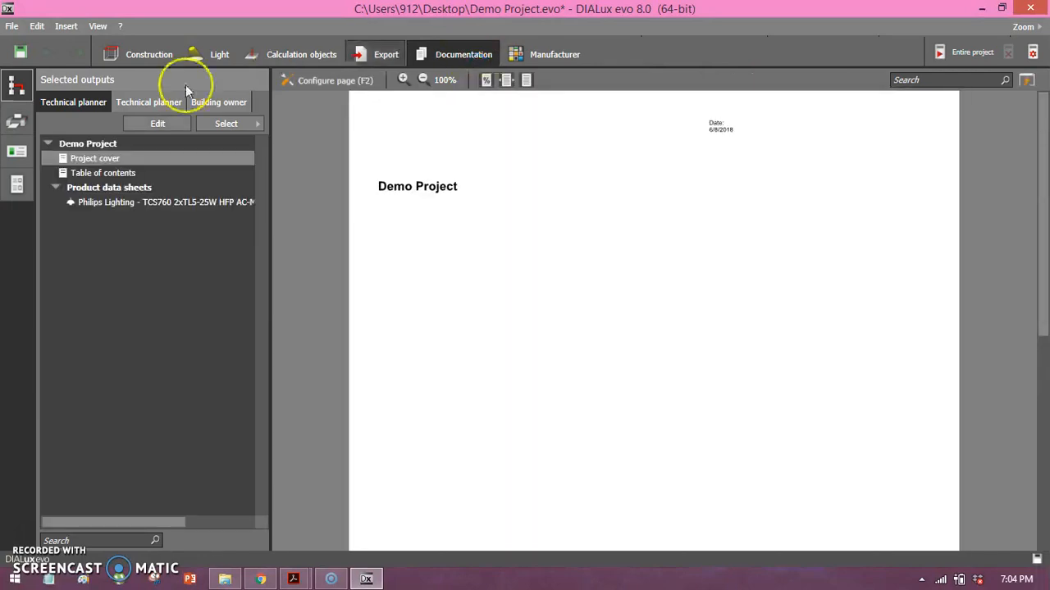
{"action": "left_click", "coordinate": [136, 123]}
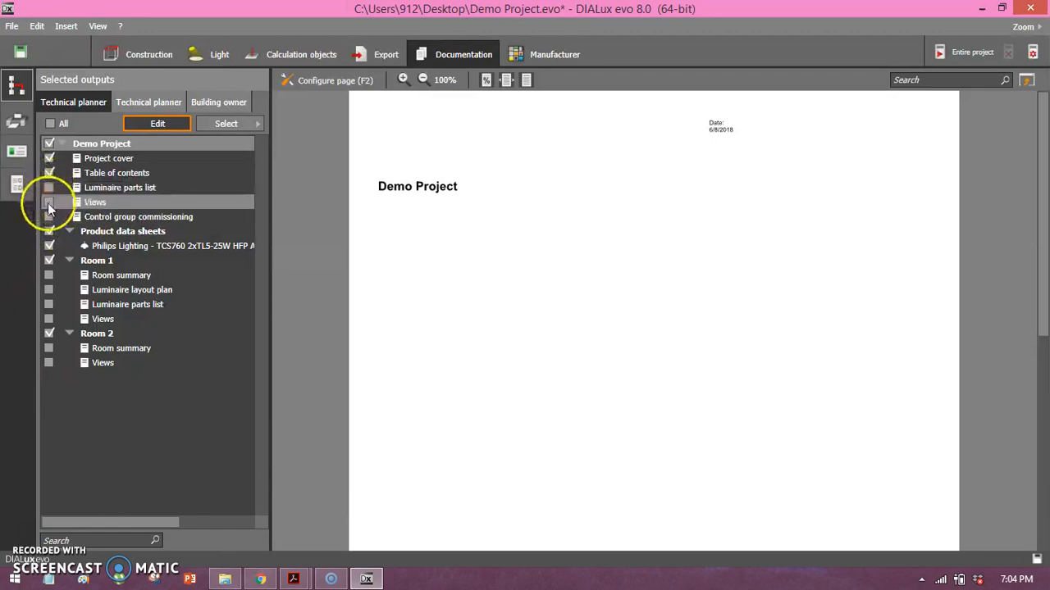
{"action": "left_click", "coordinate": [51, 124]}
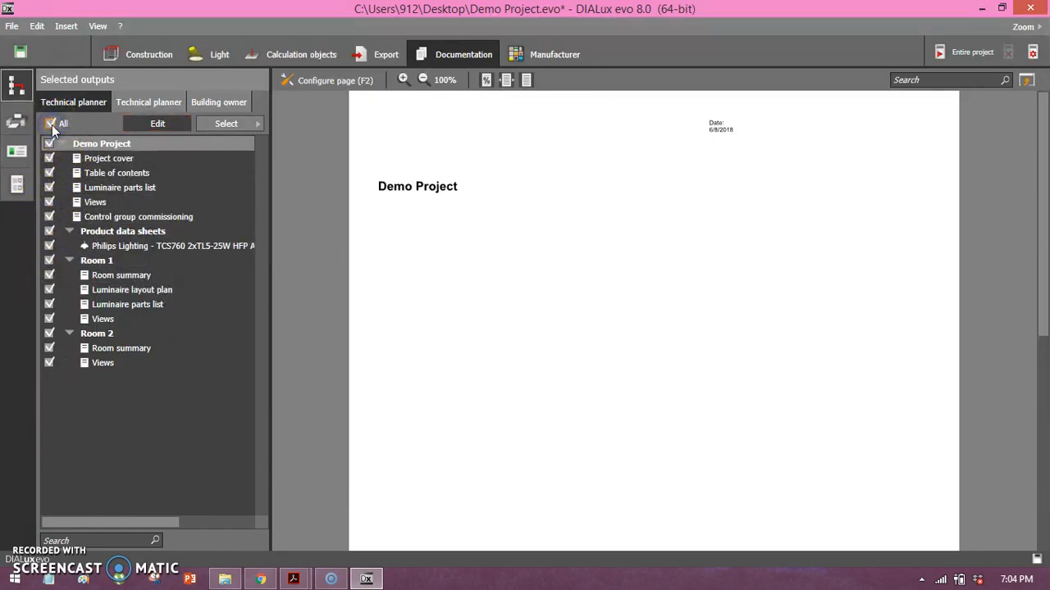
{"action": "left_click", "coordinate": [18, 123]}
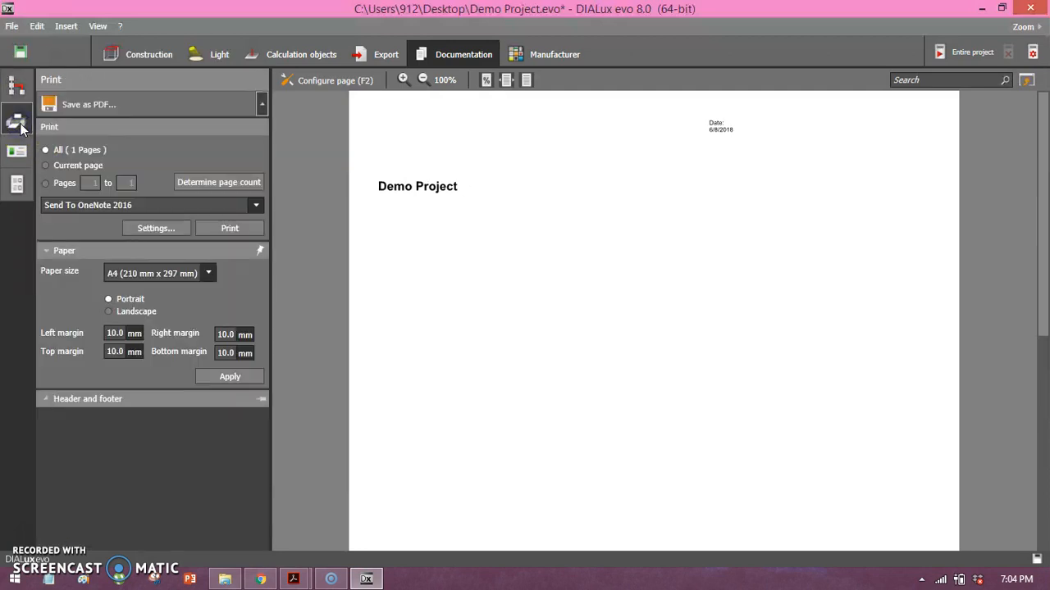
{"action": "left_click", "coordinate": [204, 182]}
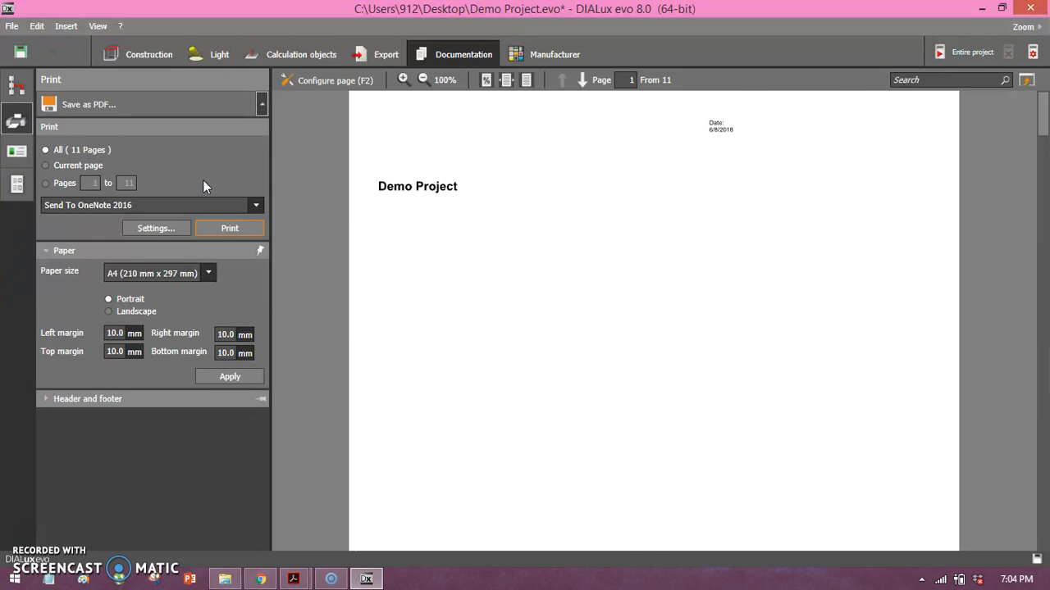
Read through the documentation preview, from the table of contents and luminaire data sheet to the Room 1 summary.
{"action": "left_click_drag", "start_coordinate": [1044, 124], "coordinate": [1028, 177]}
{"action": "scroll", "coordinate": [1028, 176], "scroll_direction": "up", "scroll_amount": 1}
{"action": "scroll", "coordinate": [1029, 176], "scroll_direction": "down", "scroll_amount": 1}
{"action": "scroll", "coordinate": [1029, 176], "scroll_direction": "up", "scroll_amount": 1}
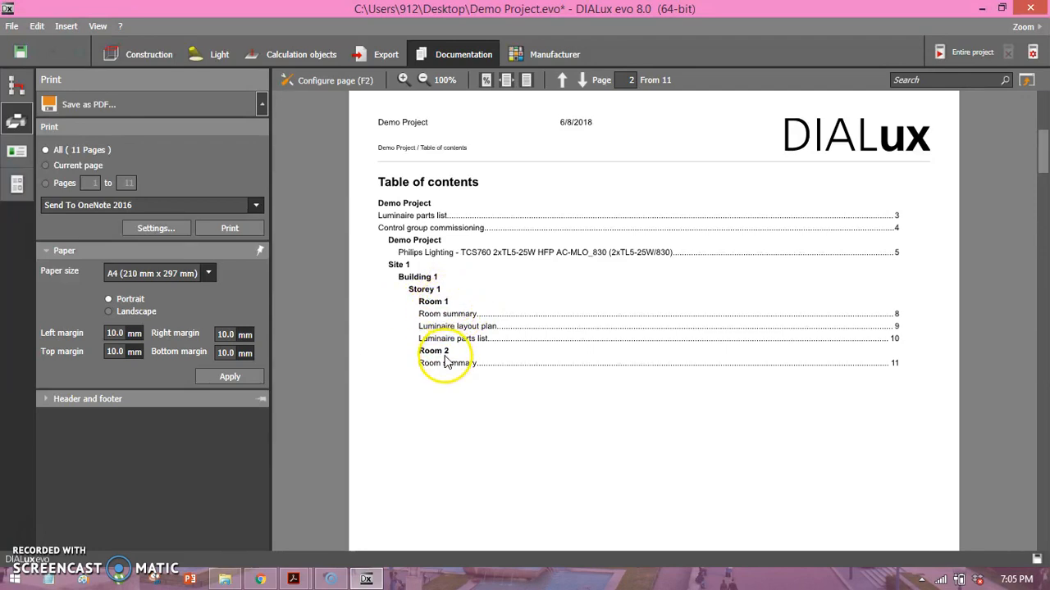
{"action": "scroll", "coordinate": [496, 361], "scroll_direction": "down", "scroll_amount": 2}
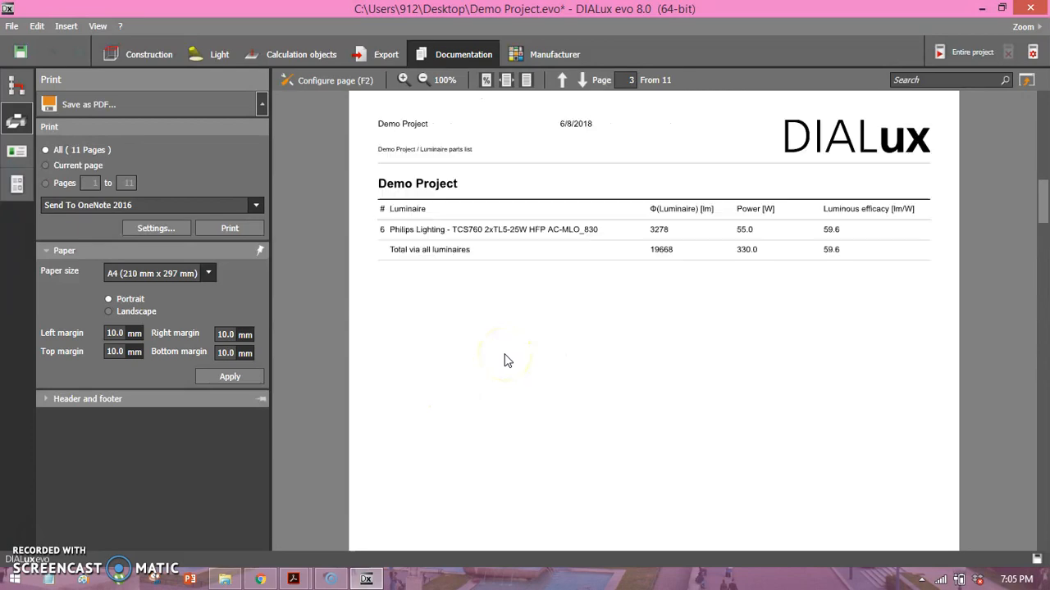
{"action": "scroll", "coordinate": [506, 361], "scroll_direction": "up", "scroll_amount": 2}
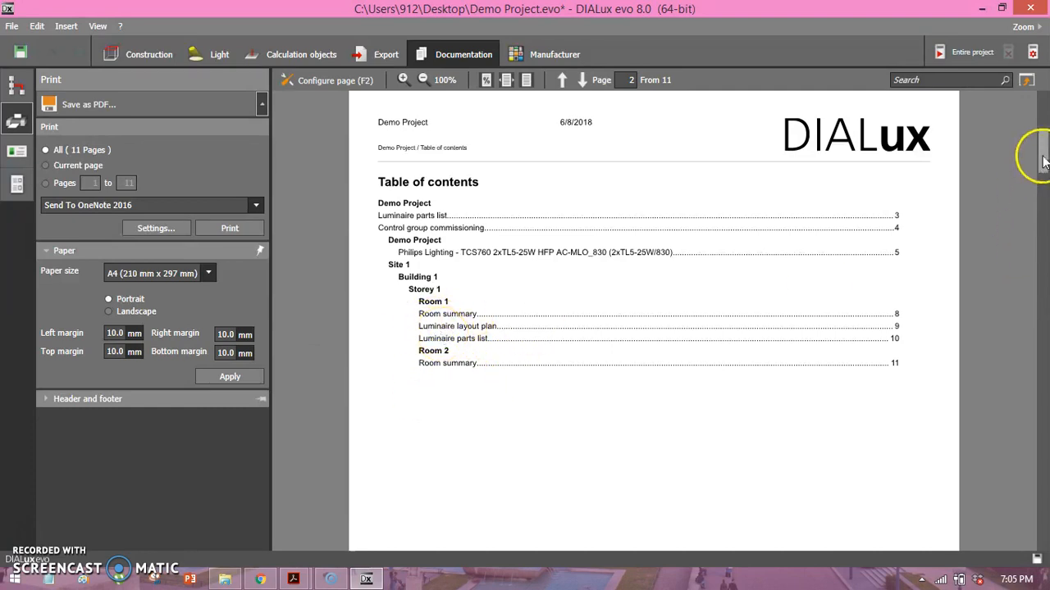
{"action": "scroll", "coordinate": [1010, 184], "scroll_direction": "down", "scroll_amount": 15}
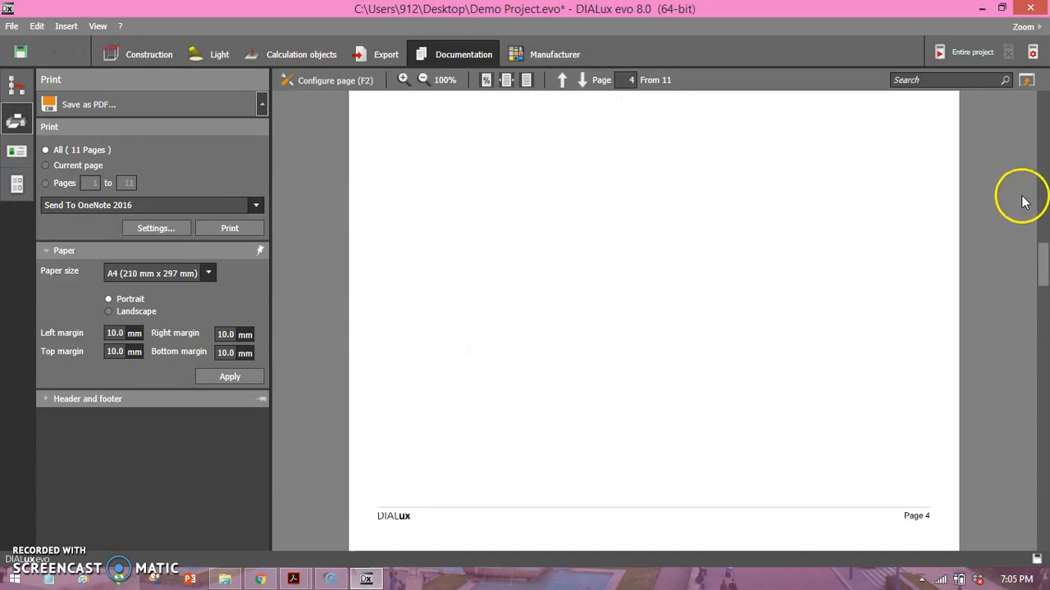
{"action": "scroll", "coordinate": [1021, 201], "scroll_direction": "down", "scroll_amount": 10}
{"action": "scroll", "coordinate": [862, 222], "scroll_direction": "up", "scroll_amount": 5}
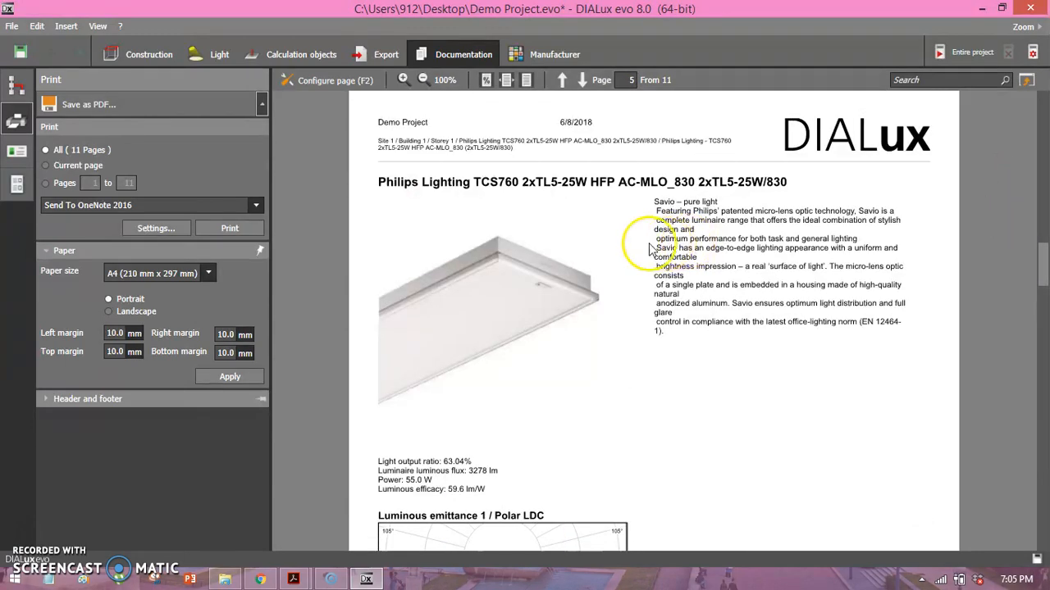
{"action": "scroll", "coordinate": [485, 330], "scroll_direction": "down", "scroll_amount": 10}
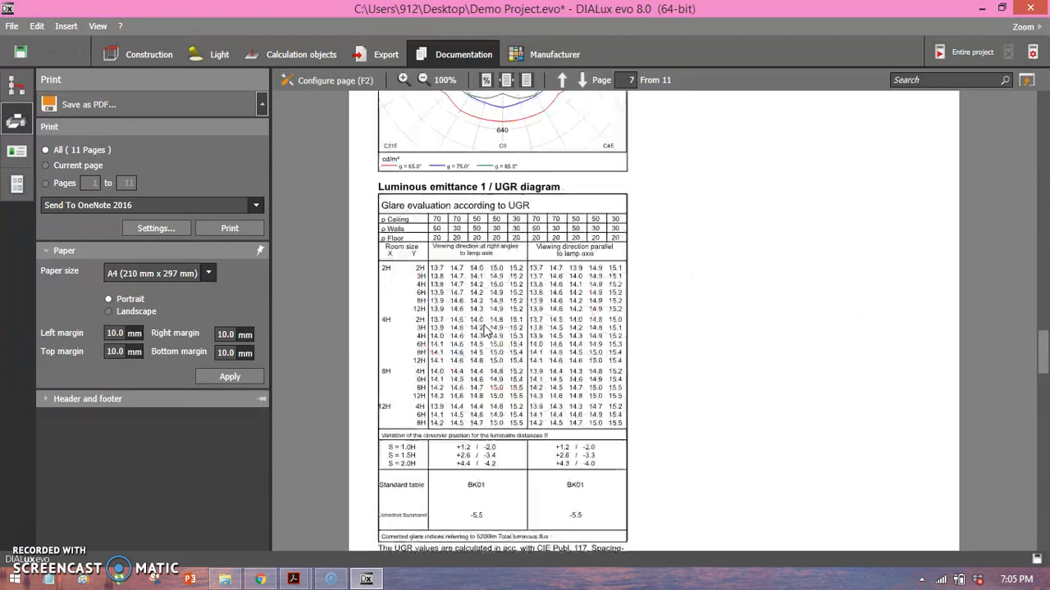
{"action": "scroll", "coordinate": [485, 331], "scroll_direction": "down", "scroll_amount": 3}
{"action": "left_click", "coordinate": [615, 259]}
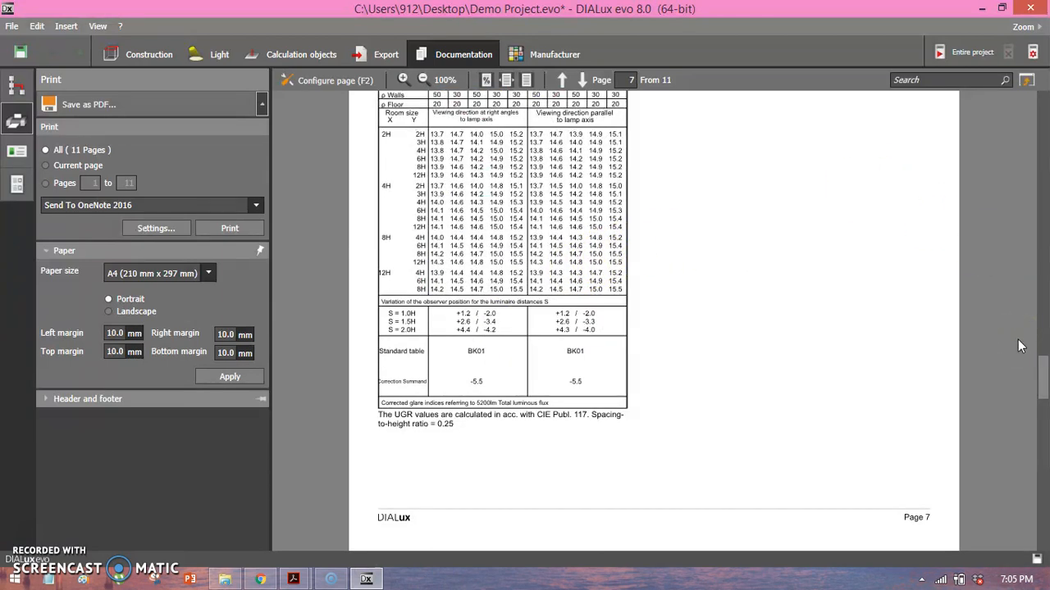
{"action": "scroll", "coordinate": [979, 363], "scroll_direction": "down", "scroll_amount": 12}
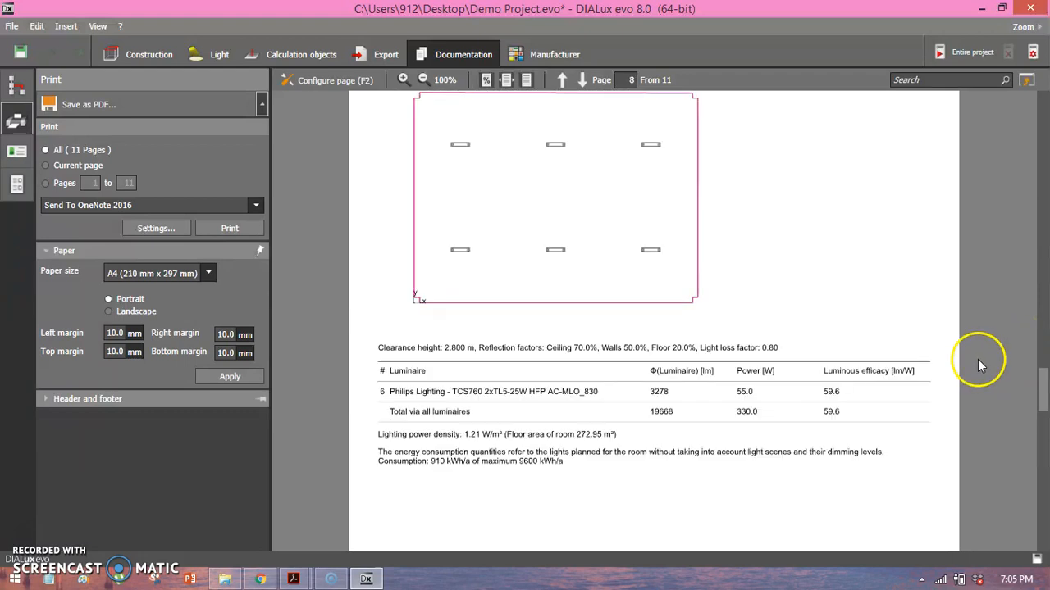
{"action": "scroll", "coordinate": [623, 275], "scroll_direction": "down", "scroll_amount": 6}
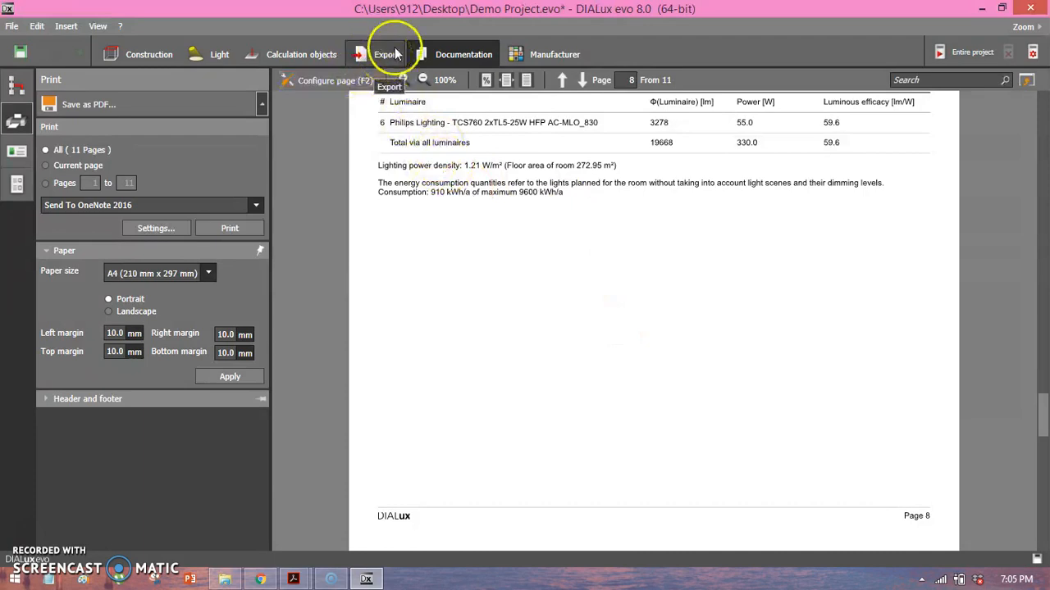
{"action": "left_click", "coordinate": [103, 56]}
{"action": "left_click", "coordinate": [166, 51]}
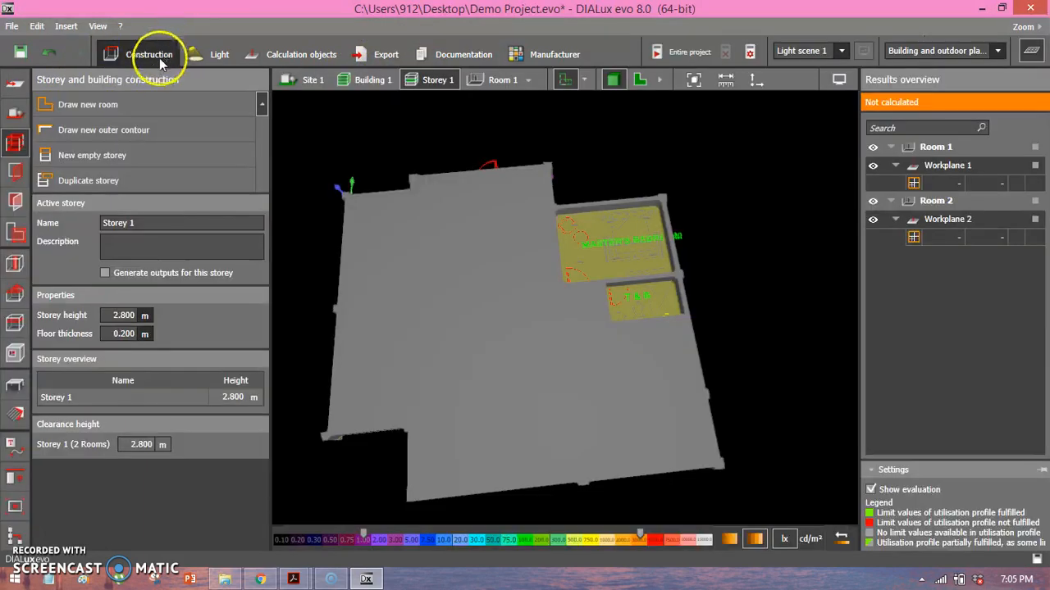
{"action": "left_click", "coordinate": [445, 59]}
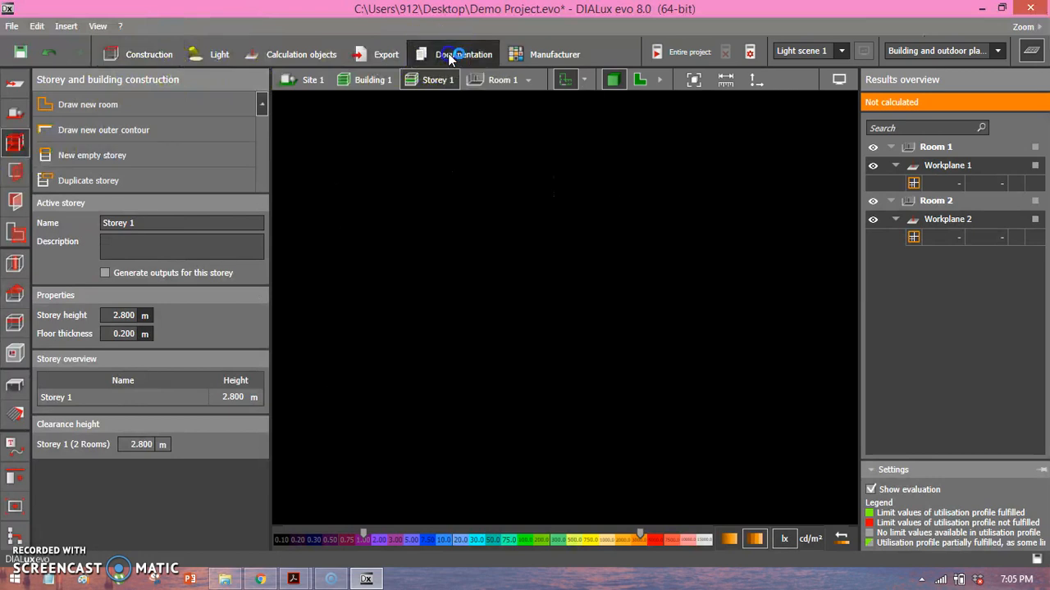
Save the documentation to the Desktop as a PDF with a file name beginning "sample pdf fin".
{"action": "left_click", "coordinate": [105, 119]}
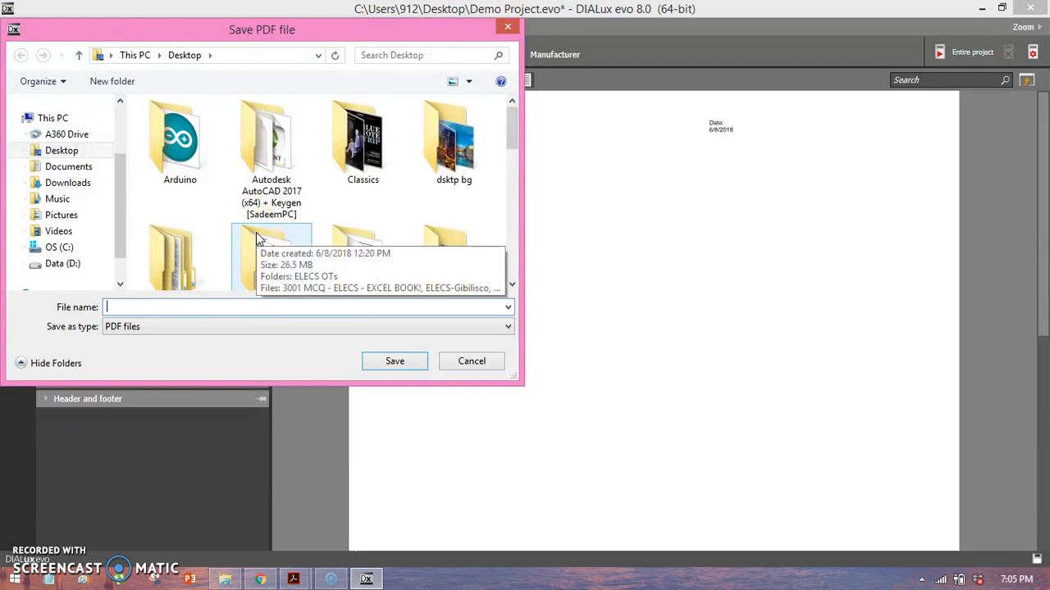
{"action": "type", "text": "sample pdf final"}
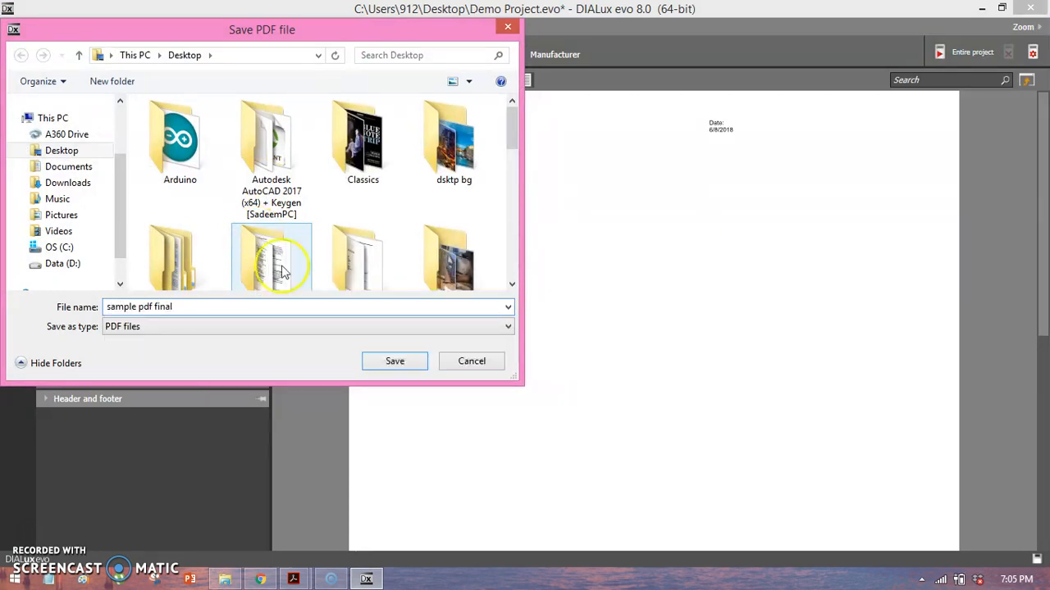
{"action": "left_click", "coordinate": [406, 360]}
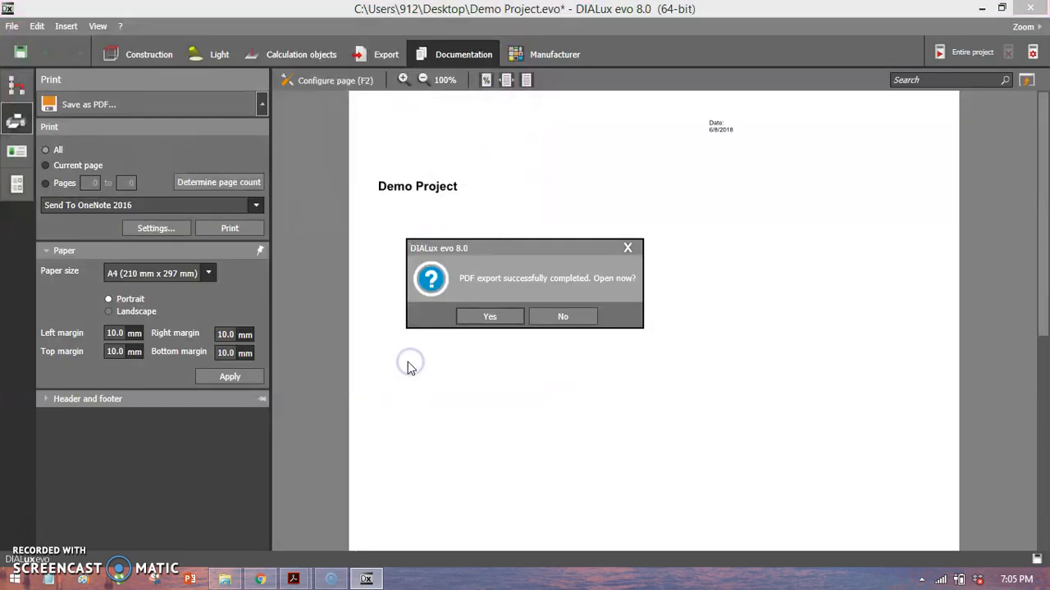
Open the exported sample pdf final.pdf in Adobe Acrobat Reader, look over its Demo Project cover page, and return to DIALux evo.
{"action": "left_click", "coordinate": [507, 316]}
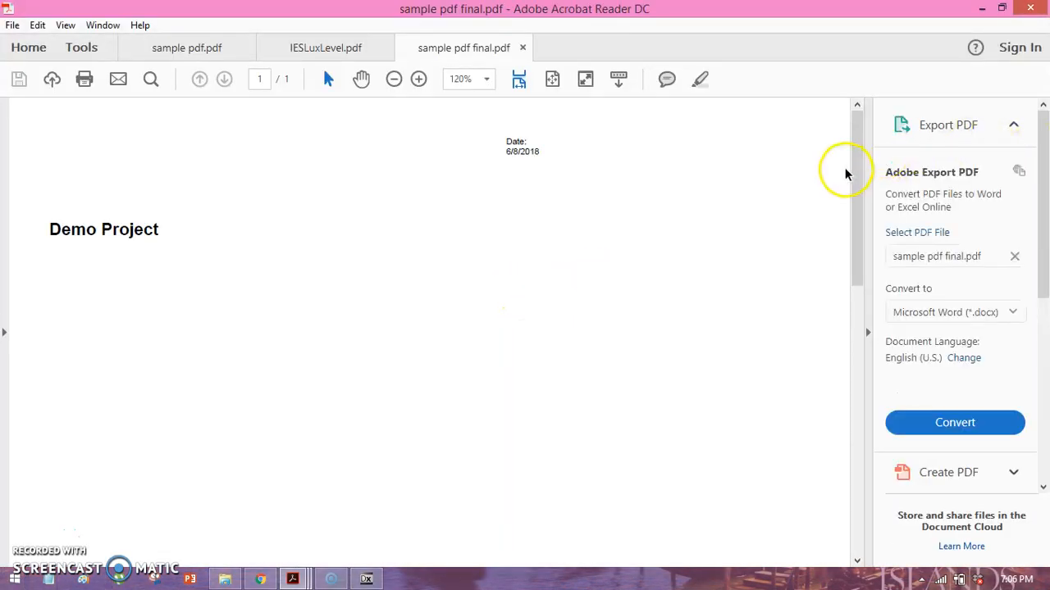
{"action": "left_click_drag", "start_coordinate": [857, 179], "coordinate": [858, 315]}
{"action": "scroll", "coordinate": [860, 299], "scroll_direction": "up", "scroll_amount": 3}
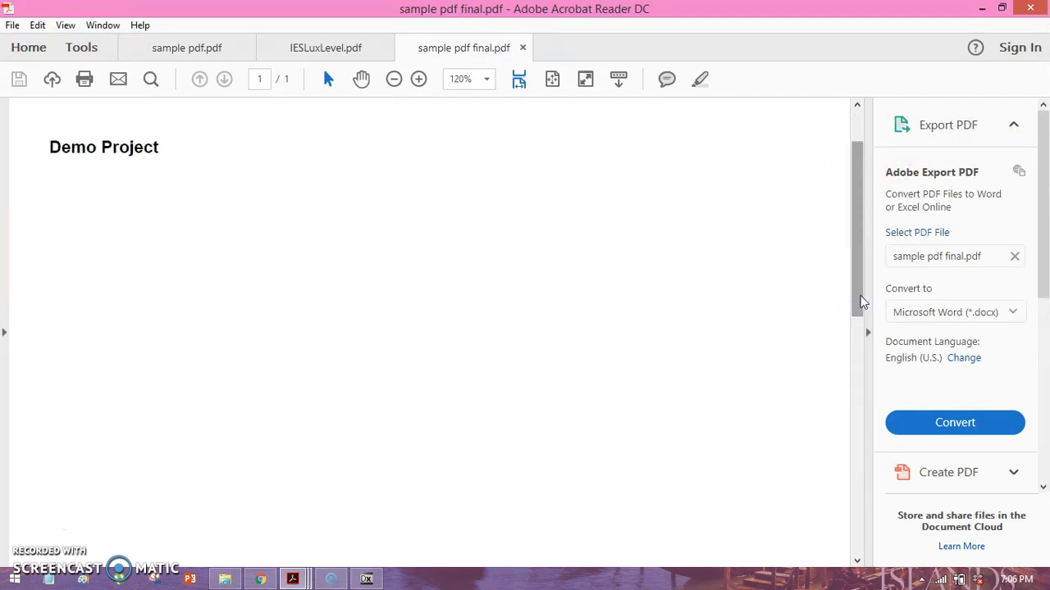
{"action": "left_click", "coordinate": [325, 47]}
{"action": "left_click", "coordinate": [441, 45]}
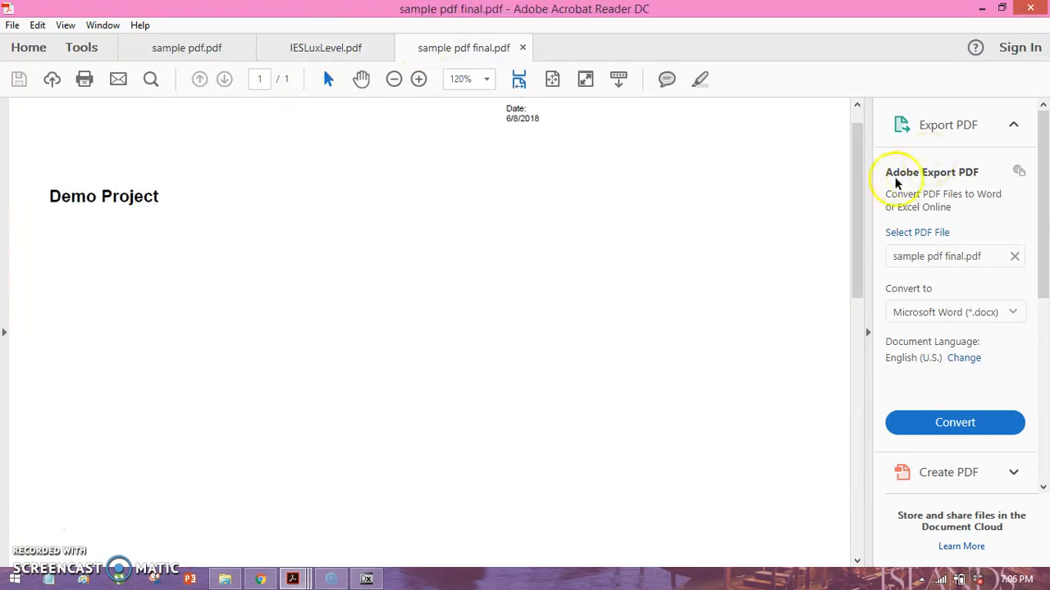
{"action": "left_click_drag", "start_coordinate": [855, 172], "coordinate": [855, 118]}
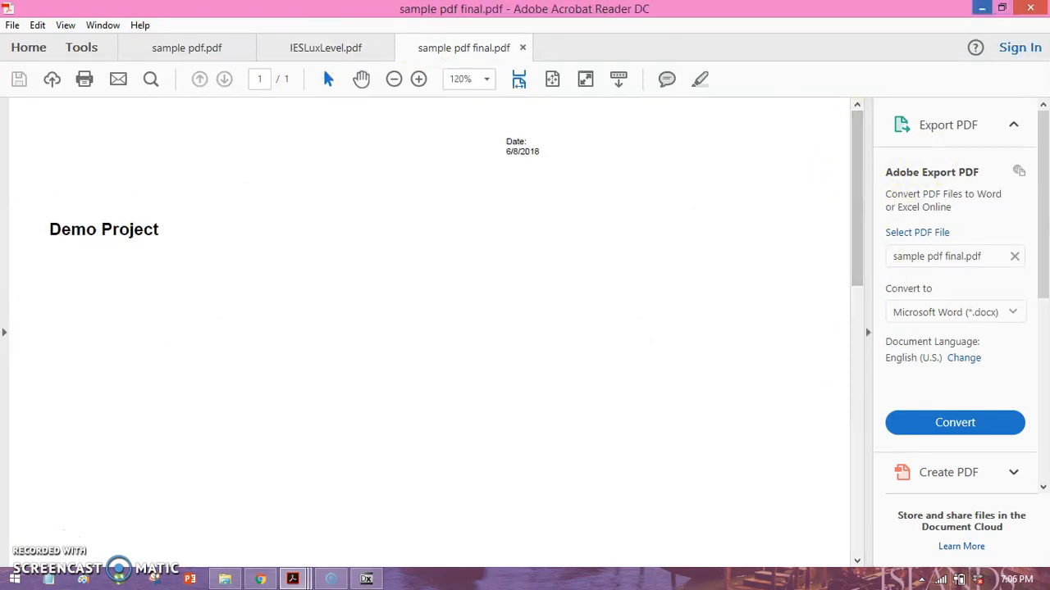
{"action": "left_click", "coordinate": [983, 7]}
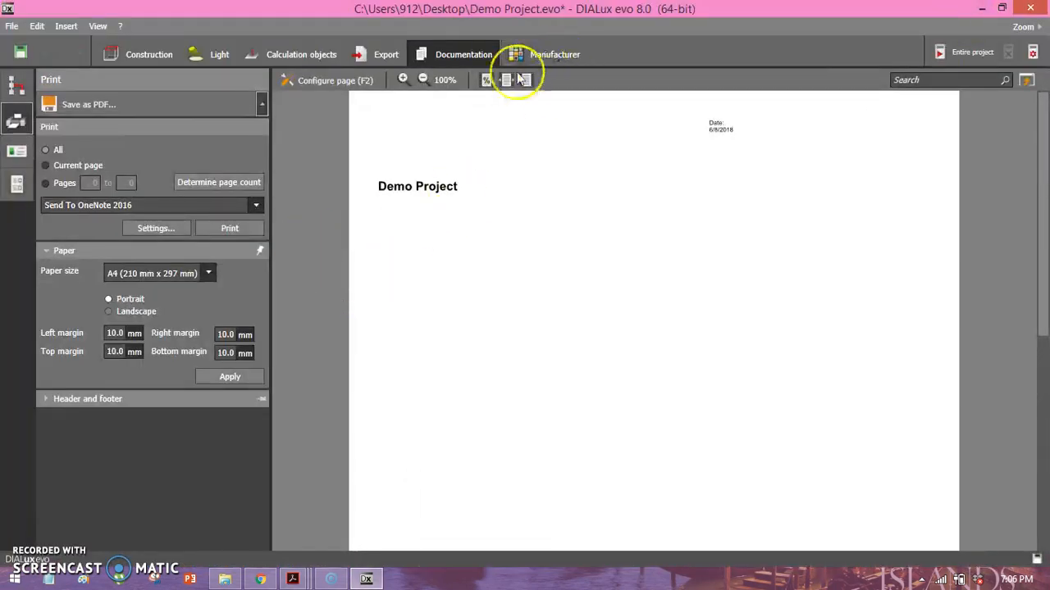
Review the selected documentation outputs, return to the Storey 1 construction view and display the furniture and objects tools.
{"action": "left_click", "coordinate": [22, 96]}
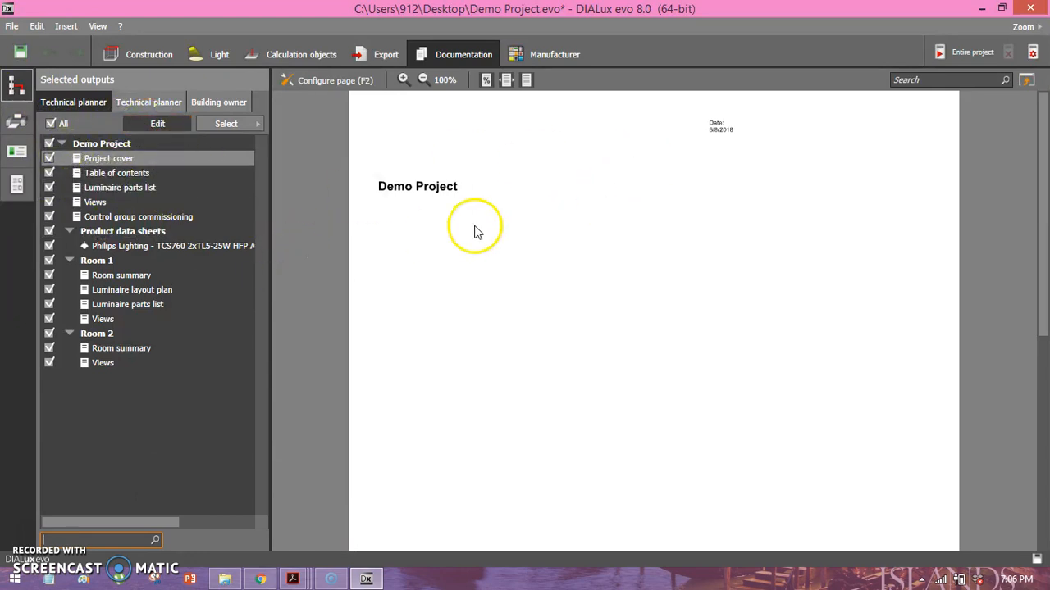
{"action": "left_click", "coordinate": [152, 59]}
{"action": "right_click_drag", "start_coordinate": [547, 288], "coordinate": [652, 240]}
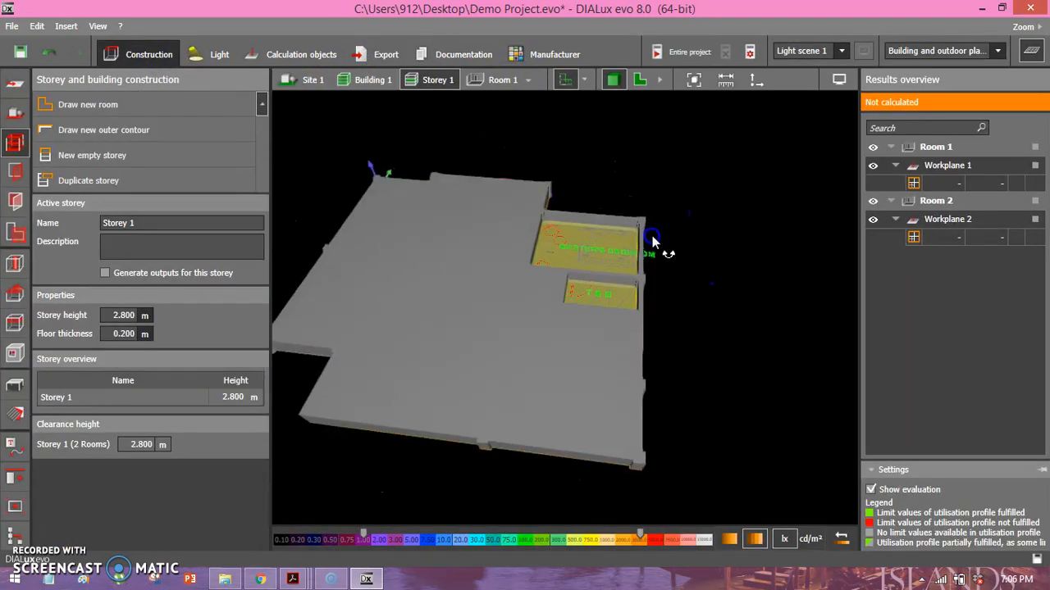
{"action": "left_click", "coordinate": [20, 174]}
{"action": "left_click", "coordinate": [15, 392]}
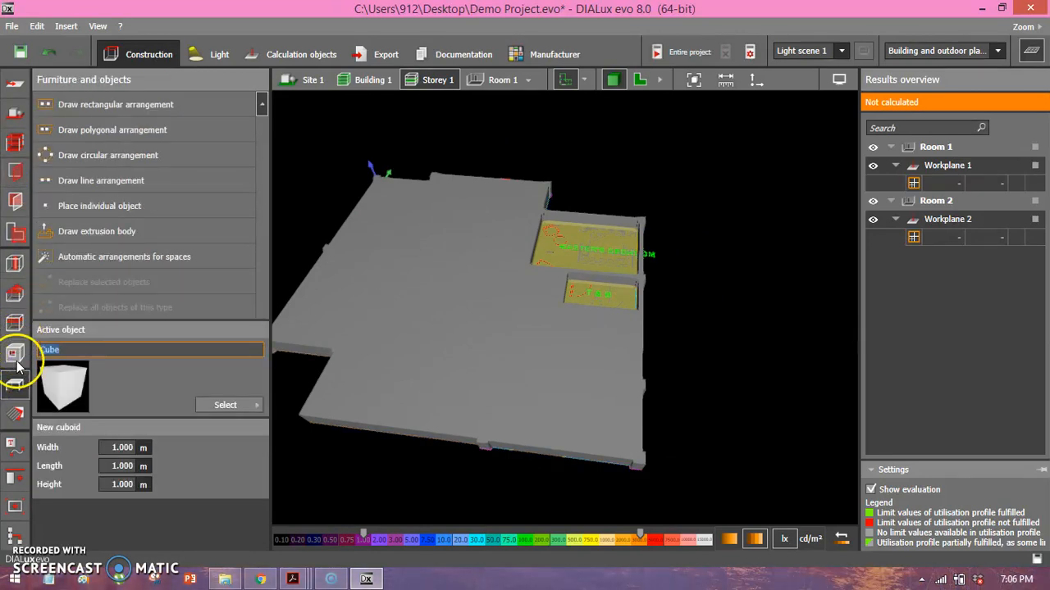
{"action": "right_click_drag", "start_coordinate": [402, 340], "coordinate": [473, 327]}
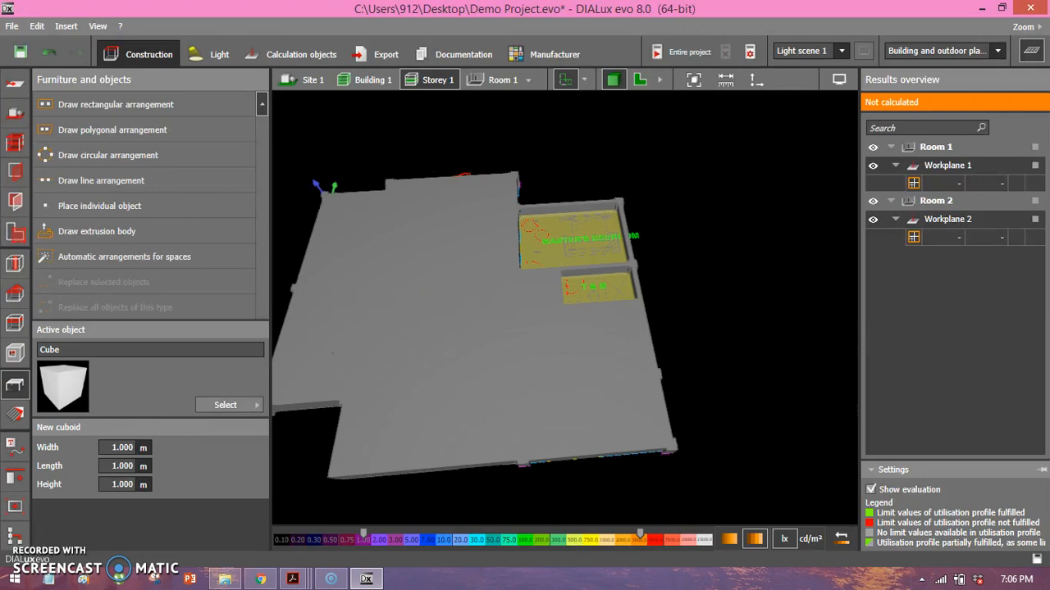
Display the material tools and examine Storey 1 in 3D from several angles, around the master bedroom and the adjoining T&B.
{"action": "left_click", "coordinate": [11, 416]}
{"action": "right_click_drag", "start_coordinate": [492, 365], "coordinate": [629, 265]}
{"action": "scroll", "coordinate": [629, 265], "scroll_direction": "up", "scroll_amount": 3}
{"action": "middle_click_drag", "start_coordinate": [727, 215], "coordinate": [601, 236]}
{"action": "right_click_drag", "start_coordinate": [602, 236], "coordinate": [548, 160]}
{"action": "scroll", "coordinate": [541, 223], "scroll_direction": "up", "scroll_amount": 5}
{"action": "right_click_drag", "start_coordinate": [526, 216], "coordinate": [504, 266]}
{"action": "scroll", "coordinate": [505, 267], "scroll_direction": "down", "scroll_amount": 3}
{"action": "right_click_drag", "start_coordinate": [508, 227], "coordinate": [508, 235]}
{"action": "middle_click_drag", "start_coordinate": [382, 312], "coordinate": [574, 244]}
{"action": "scroll", "coordinate": [514, 253], "scroll_direction": "down", "scroll_amount": 5}
{"action": "scroll", "coordinate": [543, 260], "scroll_direction": "down", "scroll_amount": 3}
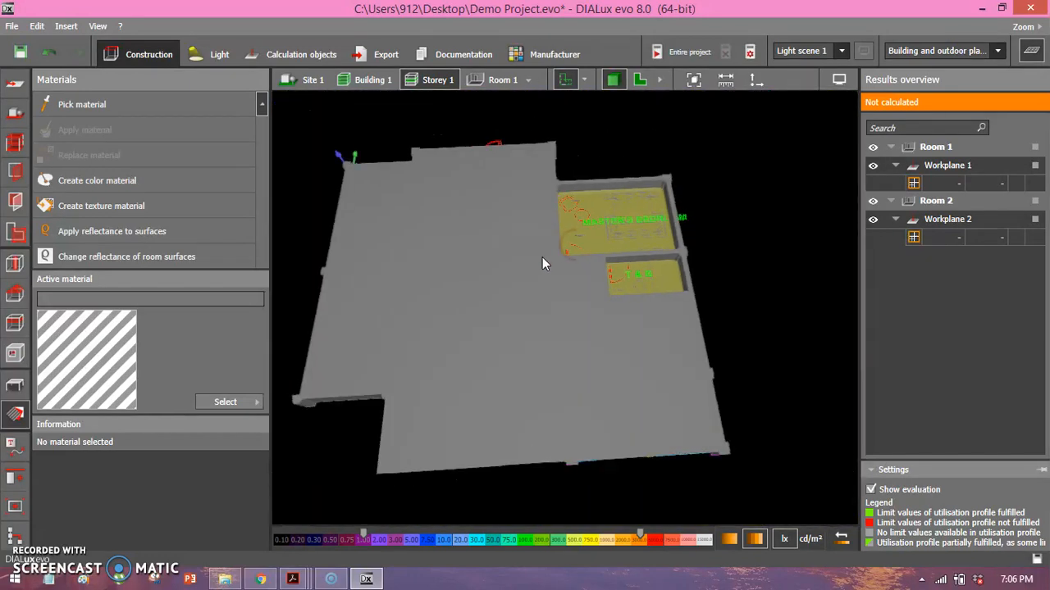
{"action": "right_click_drag", "start_coordinate": [642, 241], "coordinate": [627, 275]}
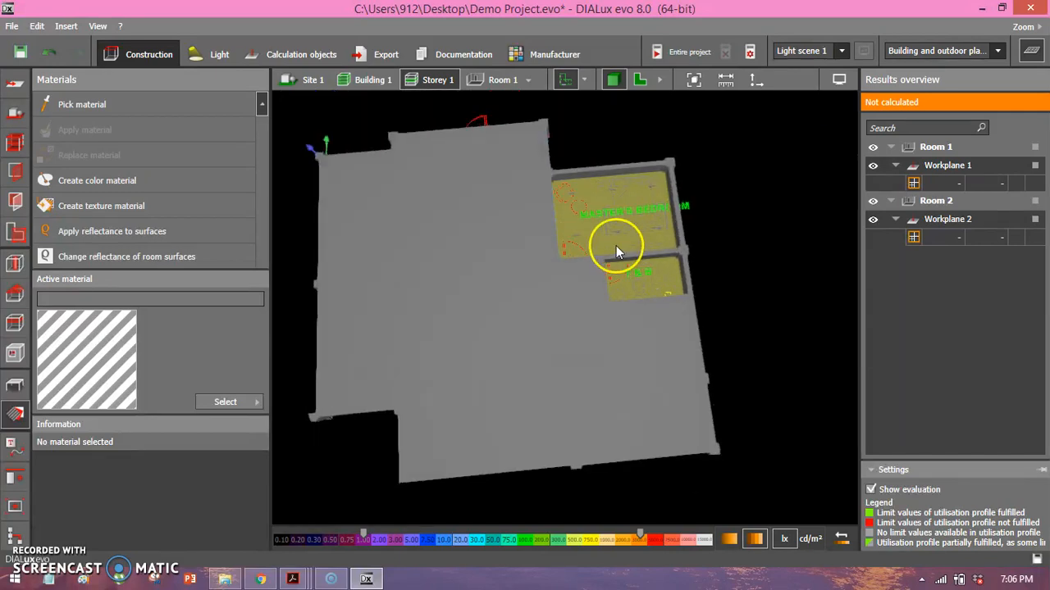